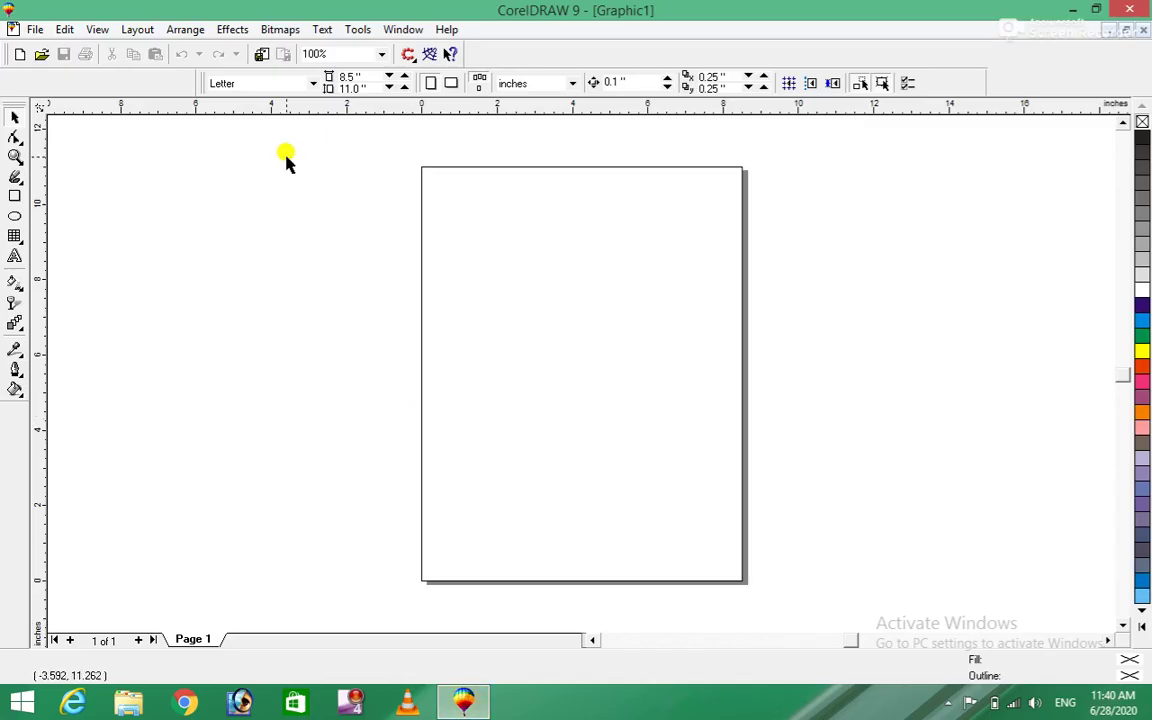
# Browse the menus and the greyed-out Text menu commands, then choose the Text tool
pyautogui.click(274, 32)
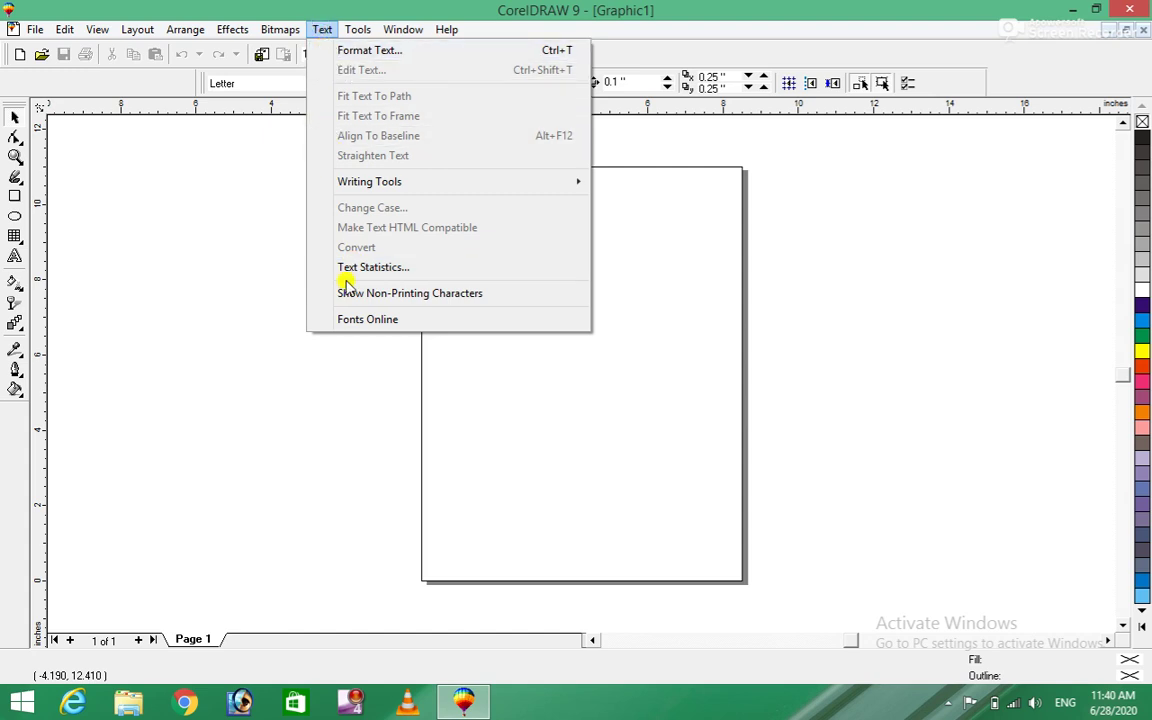
pyautogui.click(318, 372)
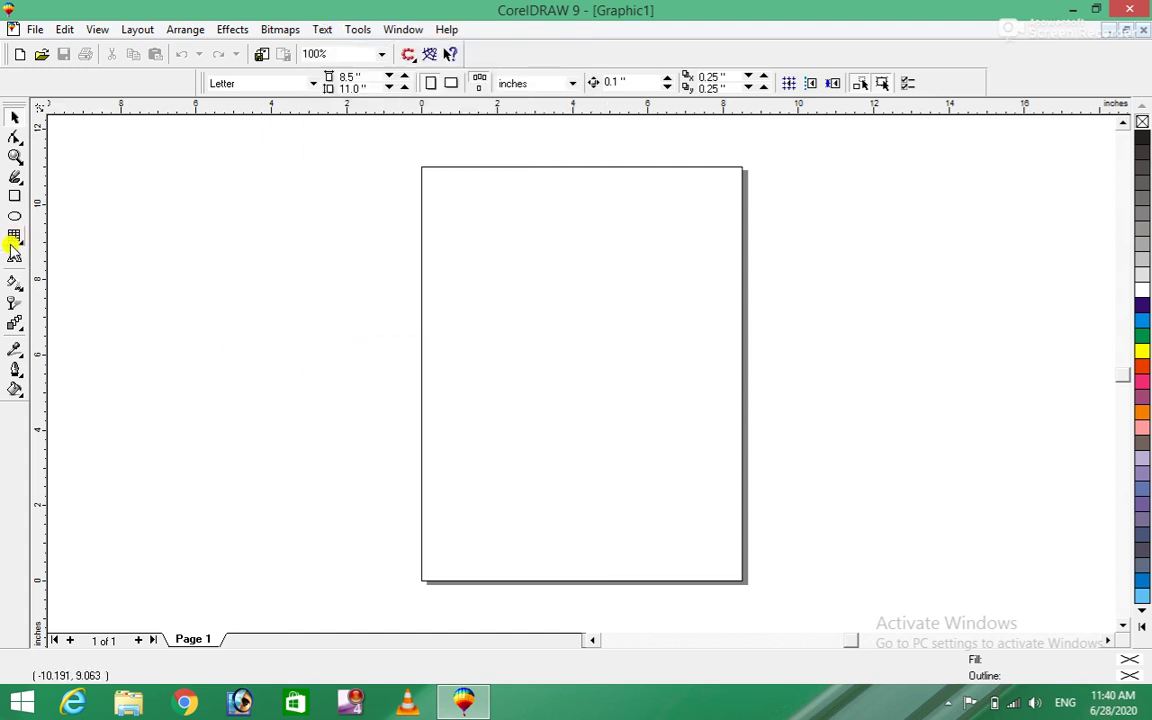
pyautogui.click(310, 29)
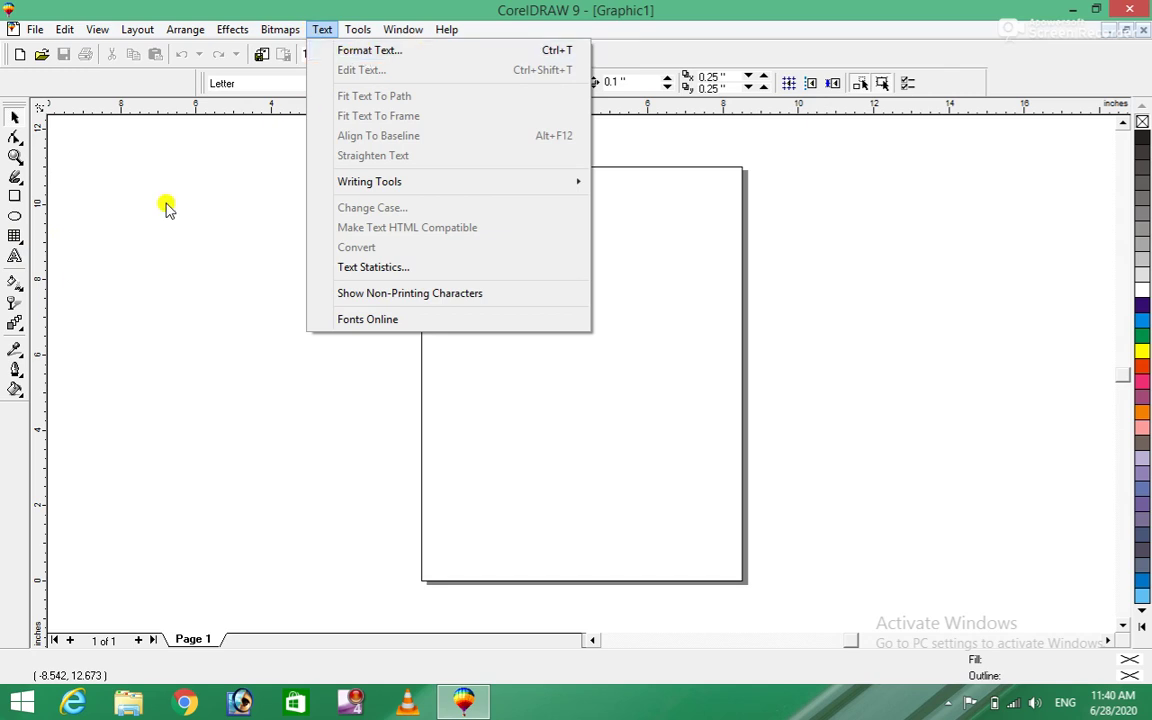
pyautogui.click(15, 259)
pyautogui.write('Burhan ullah printing press ianayt k')
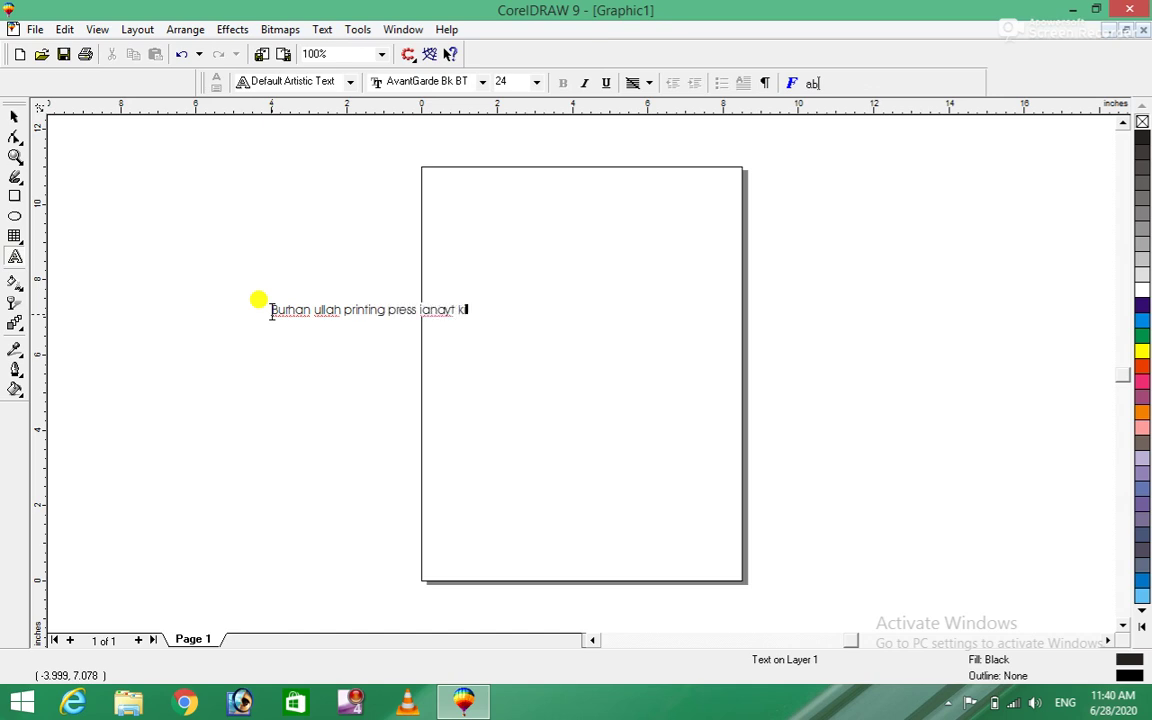
# Type the press-name line as 24 pt AvantGarde Bk BT text, fixing a typo
pyautogui.press('BackSpace')
pyautogui.write('bajaur')
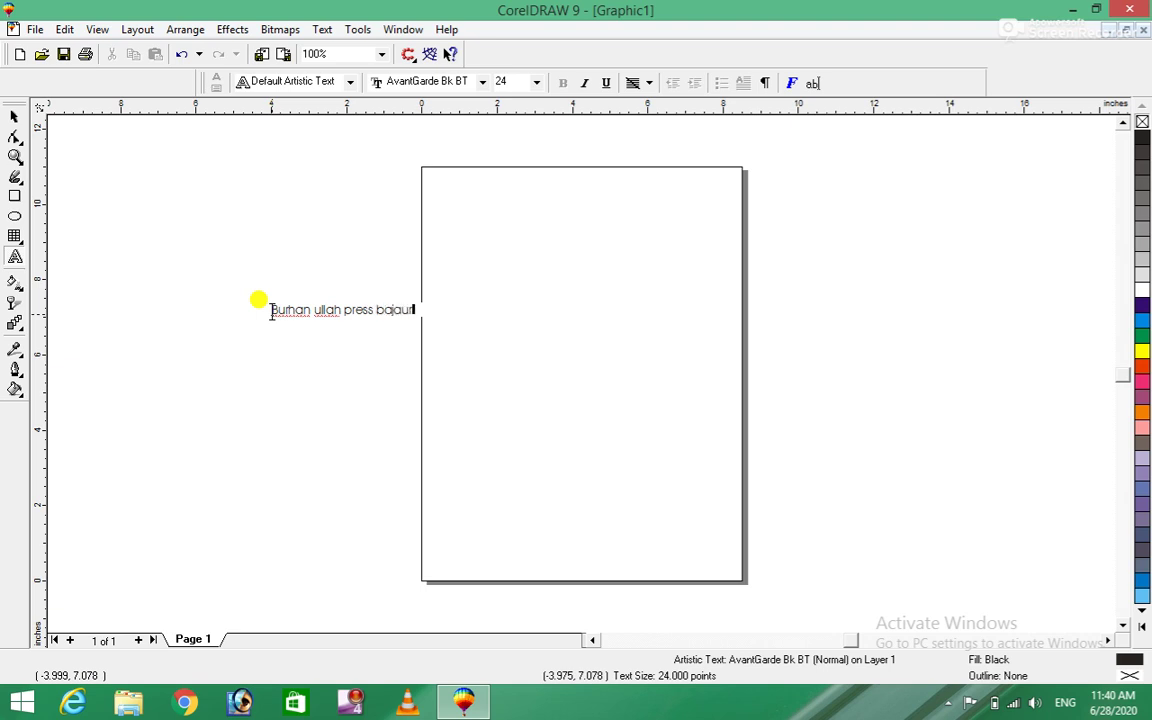
pyautogui.click(330, 30)
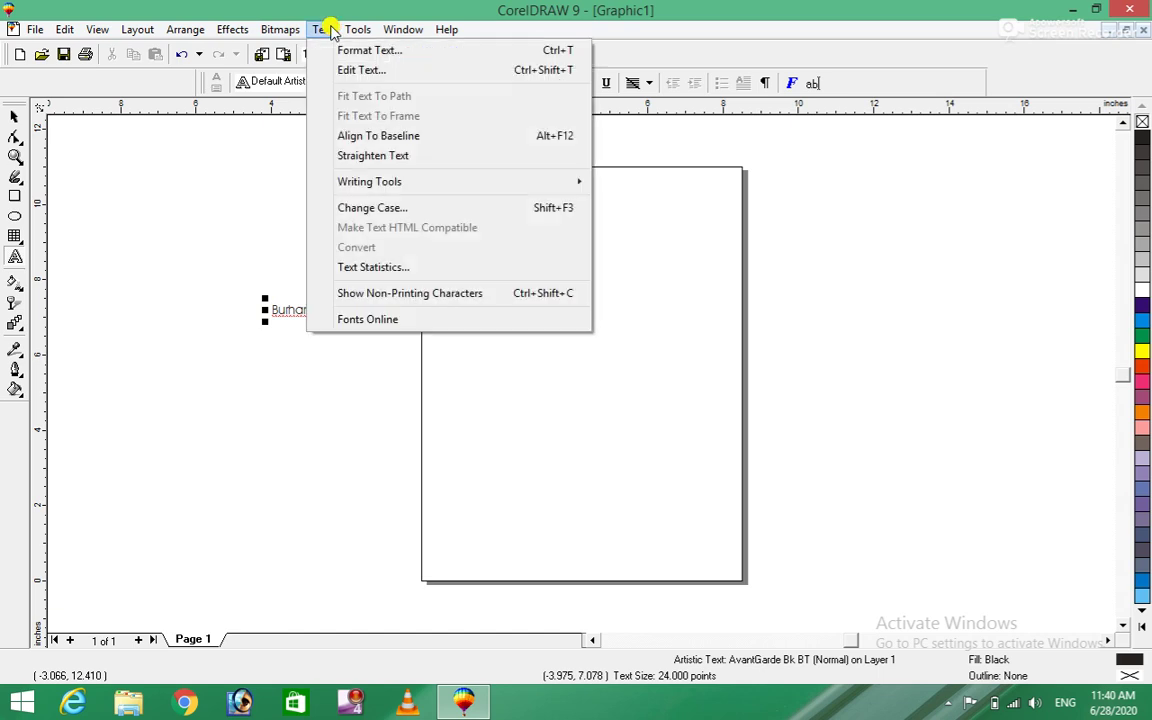
# Apply Bauhaus 93 to the line in Format Text, then undo the font change
pyautogui.click(427, 50)
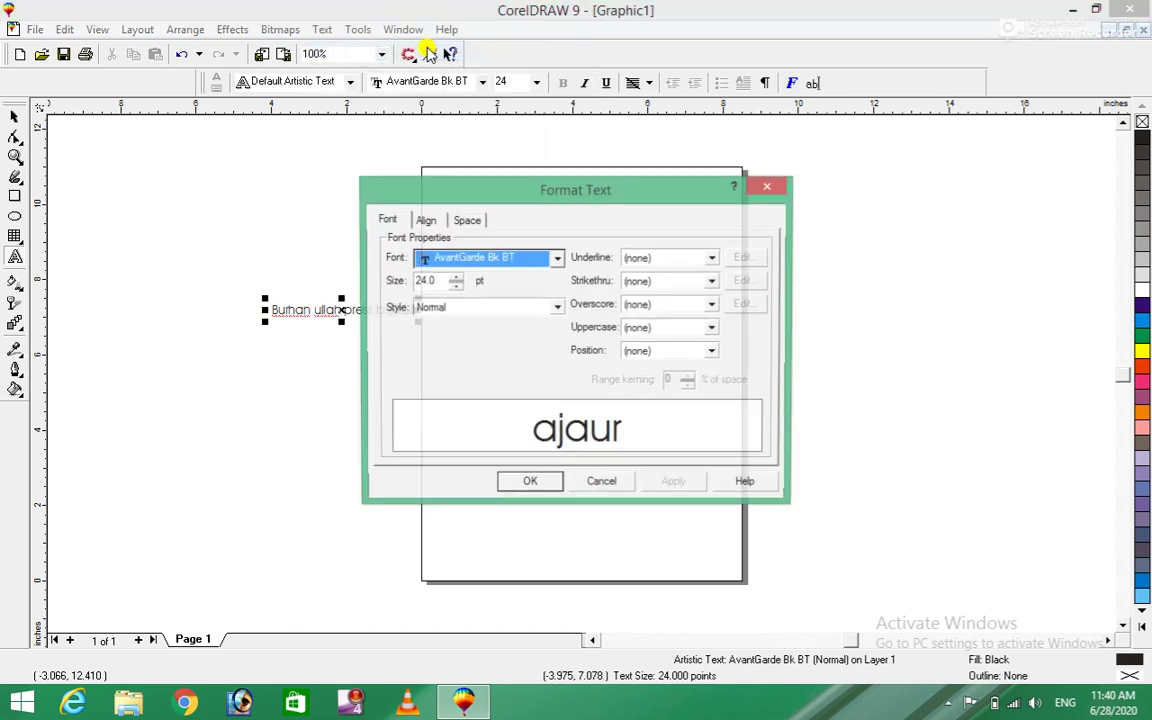
pyautogui.moveTo(600, 191); pyautogui.dragTo(825, 187)
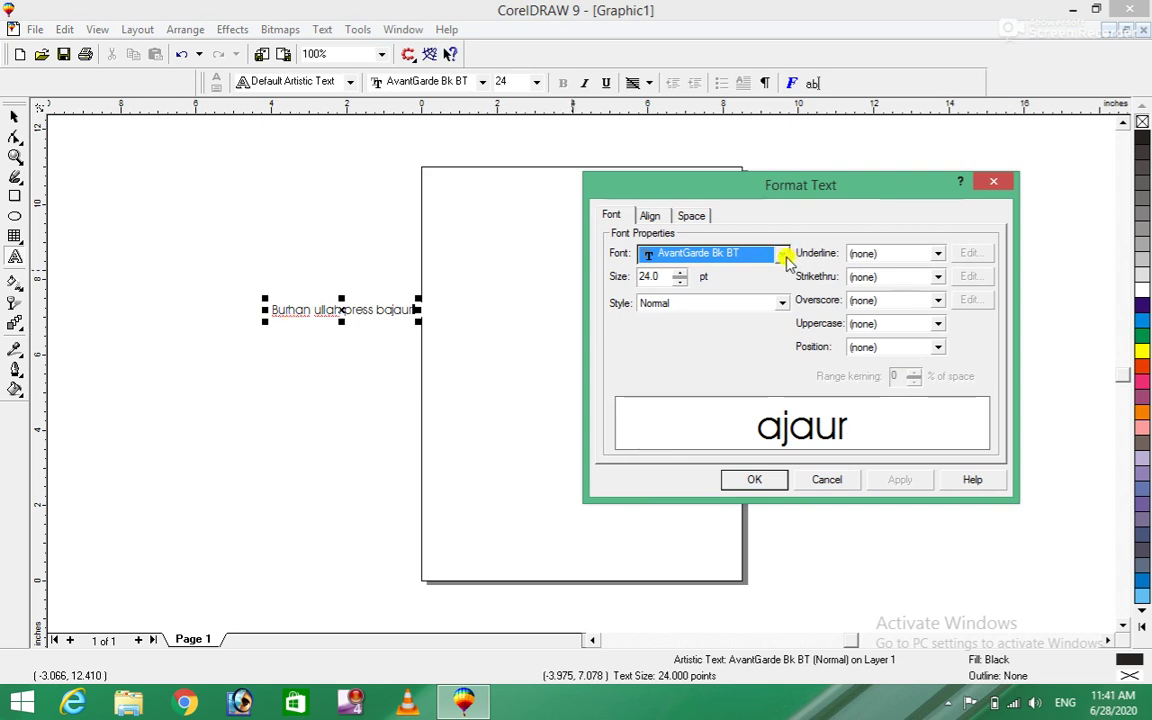
pyautogui.click(784, 253)
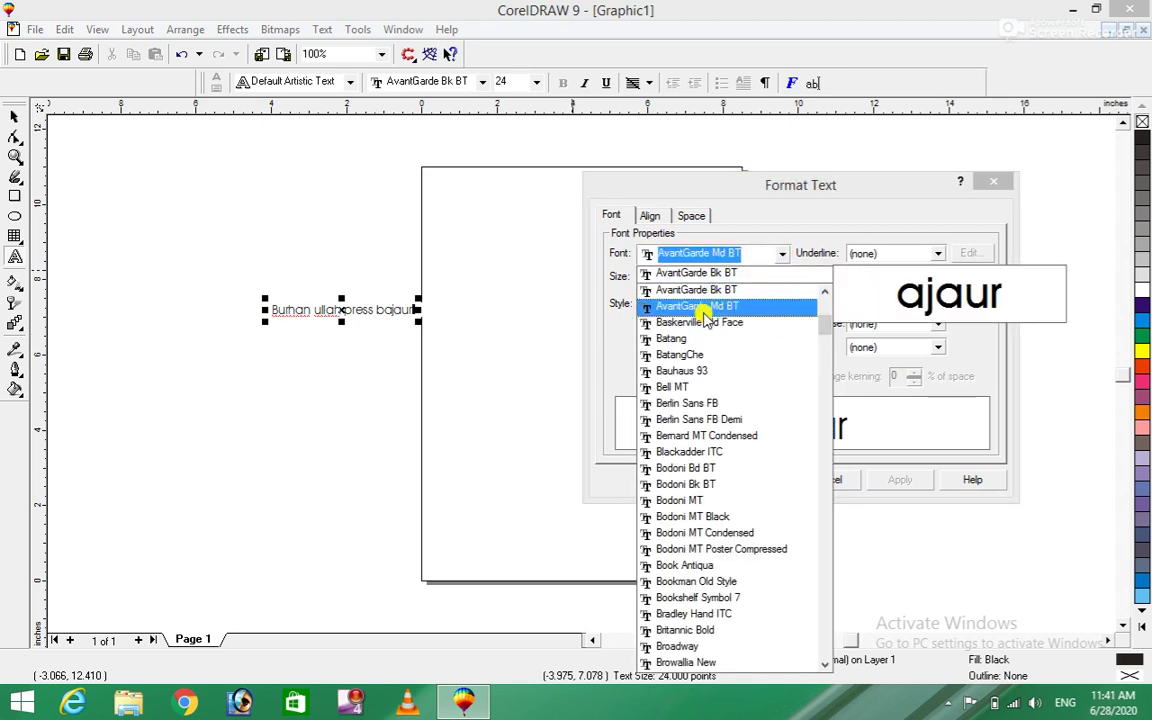
pyautogui.click(688, 372)
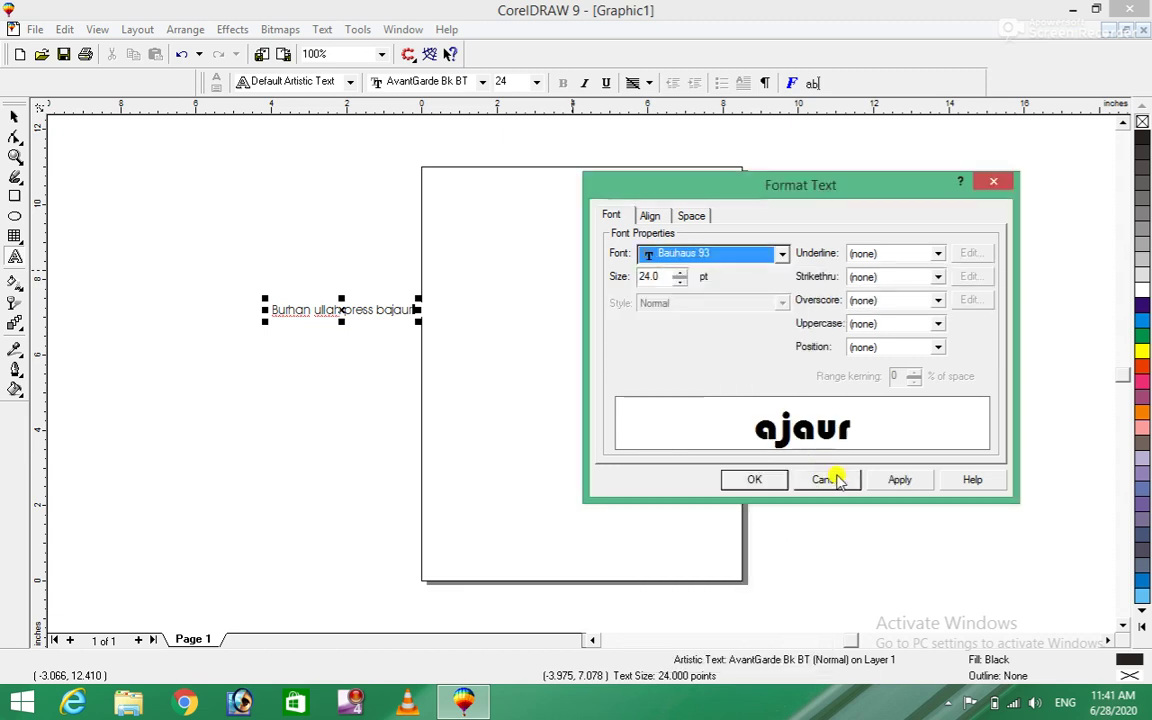
pyautogui.click(901, 480)
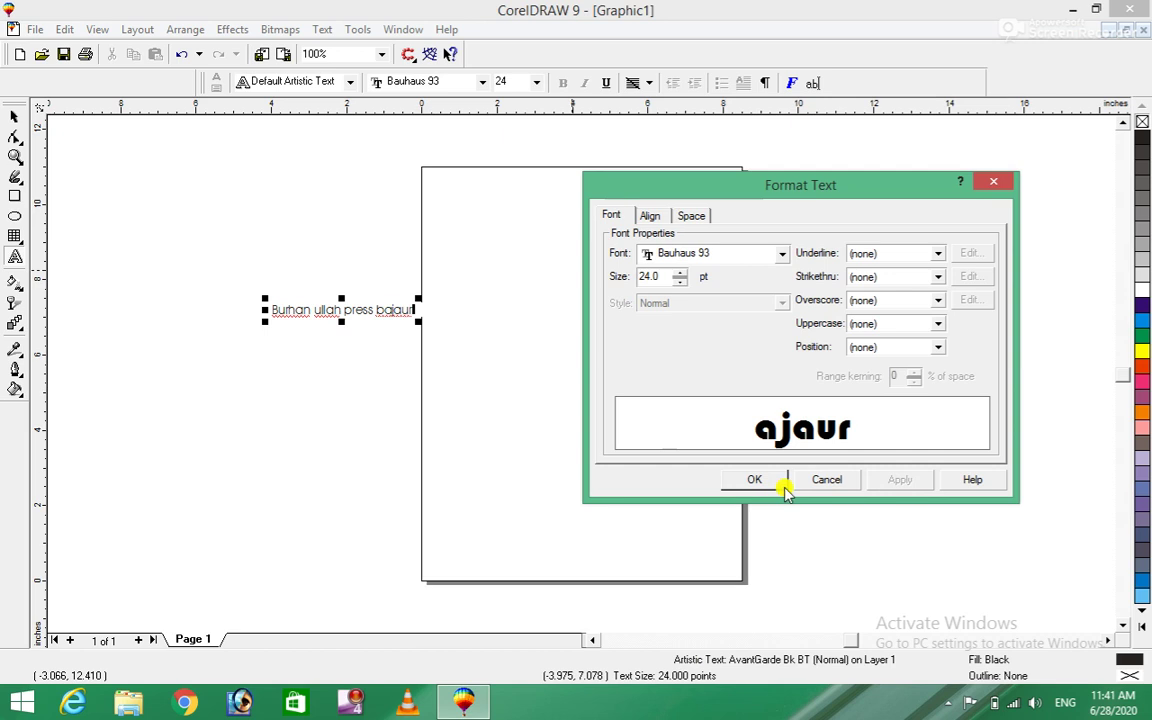
pyautogui.click(762, 479)
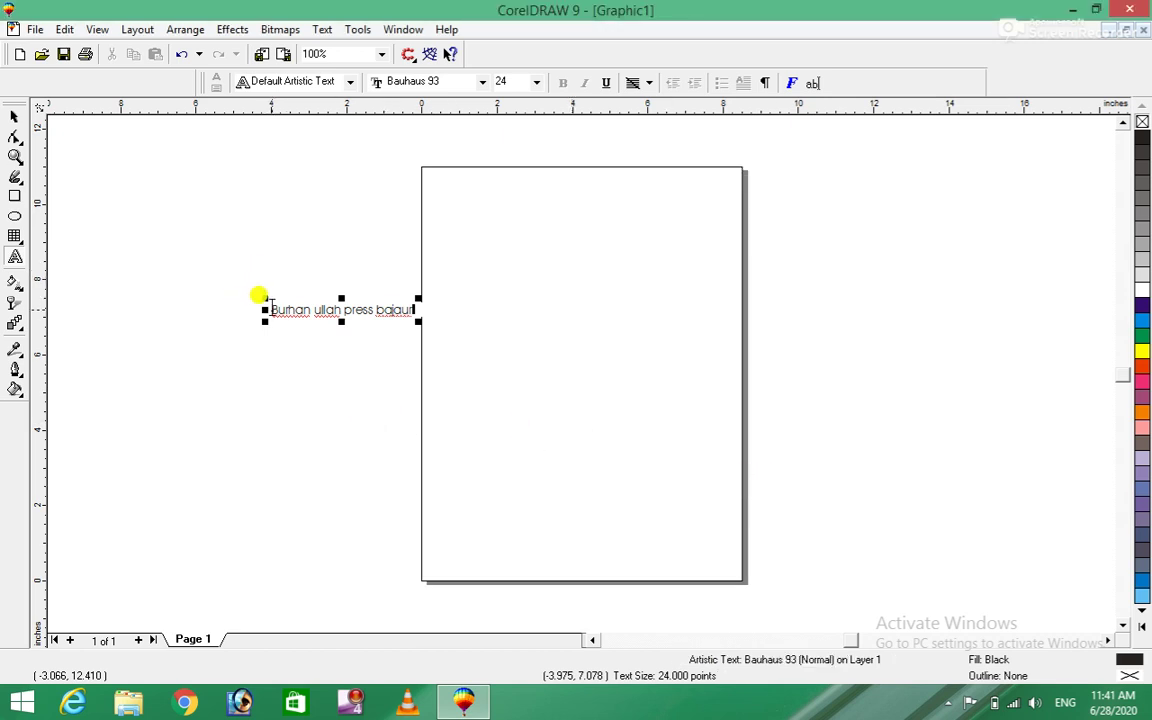
pyautogui.hotkey('ctrl', 'z')
# Set the selected line to Bauhaus 93 at 41 pt in Format Text
pyautogui.moveTo(274, 310); pyautogui.dragTo(412, 312)
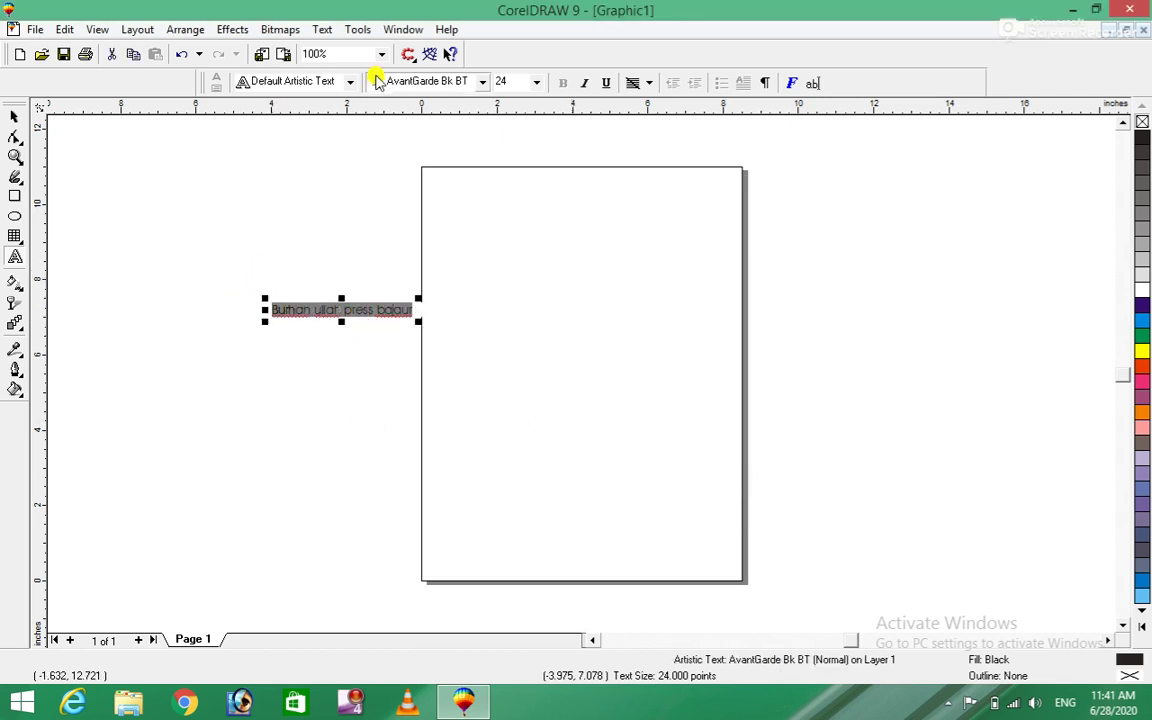
pyautogui.click(320, 29)
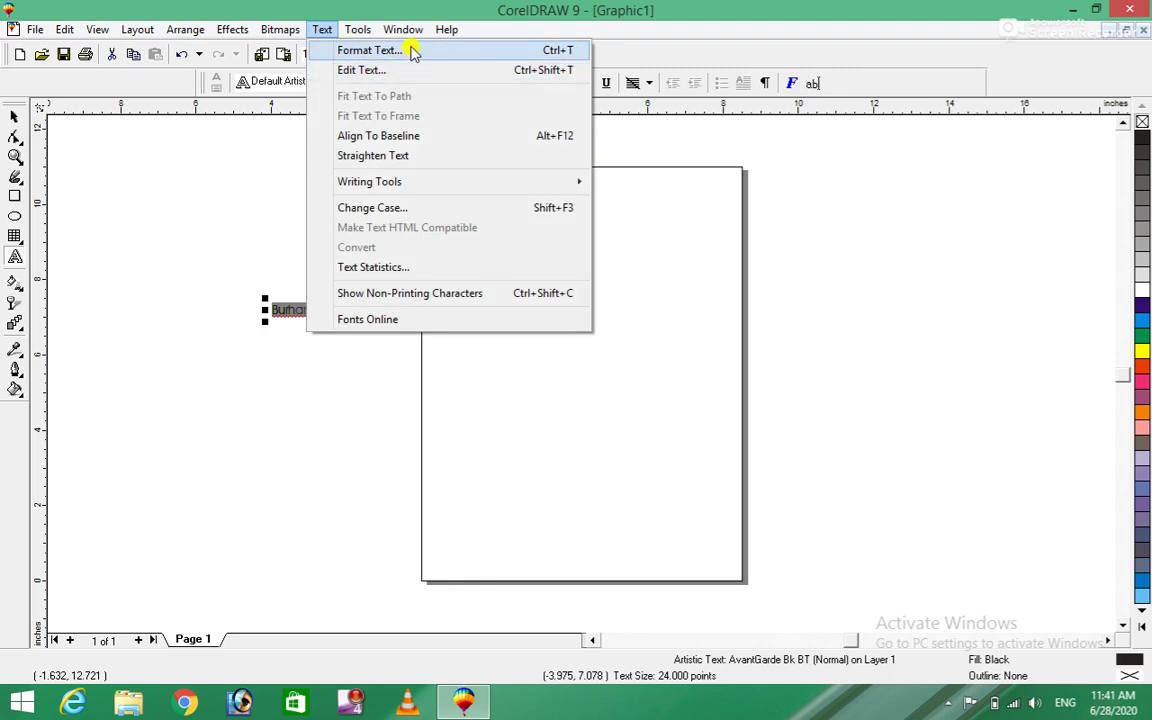
pyautogui.click(411, 48)
pyautogui.click(555, 258)
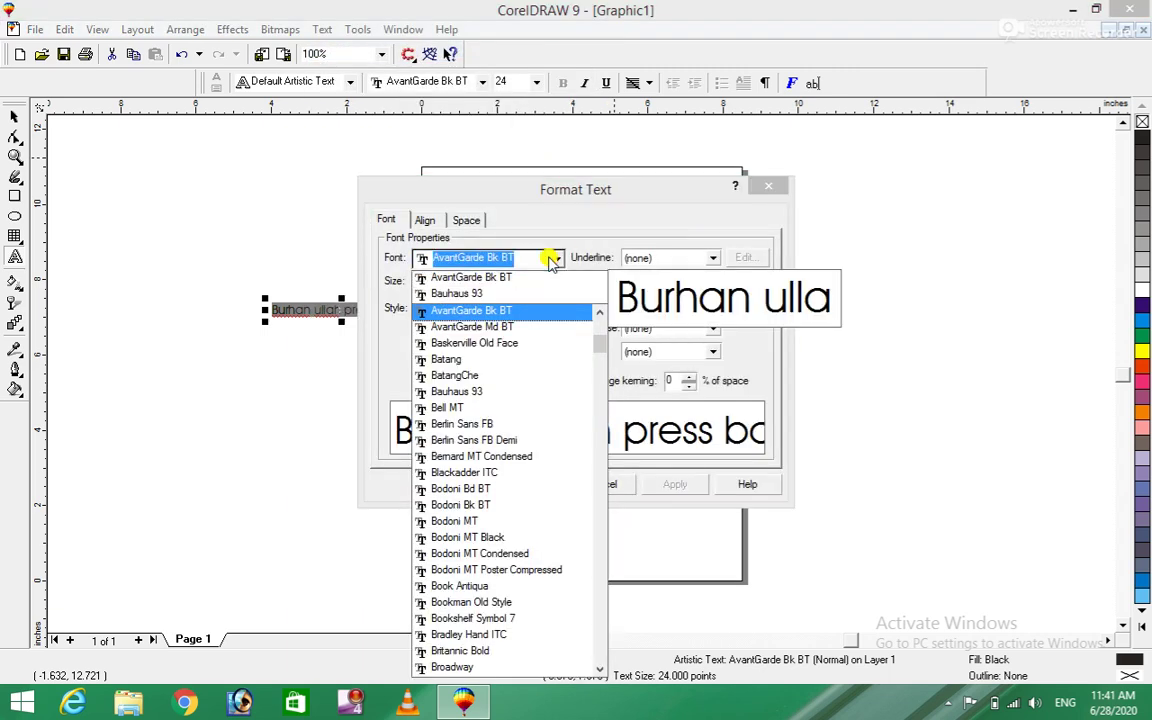
pyautogui.click(480, 394)
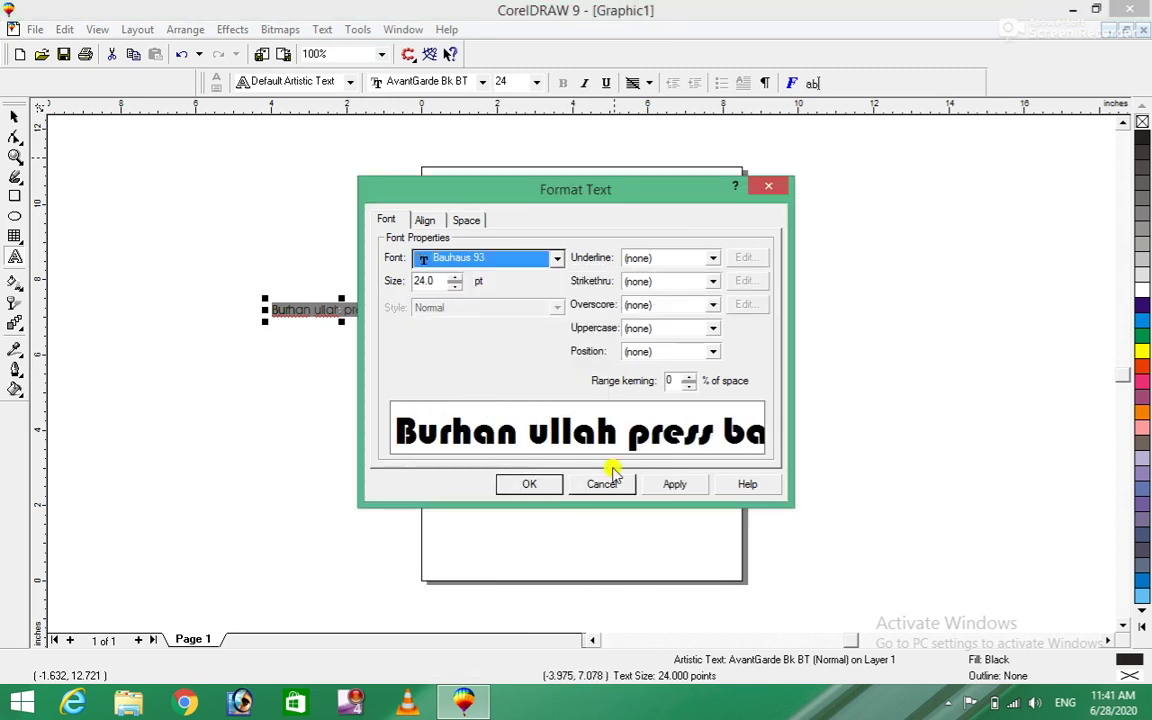
pyautogui.click(676, 487)
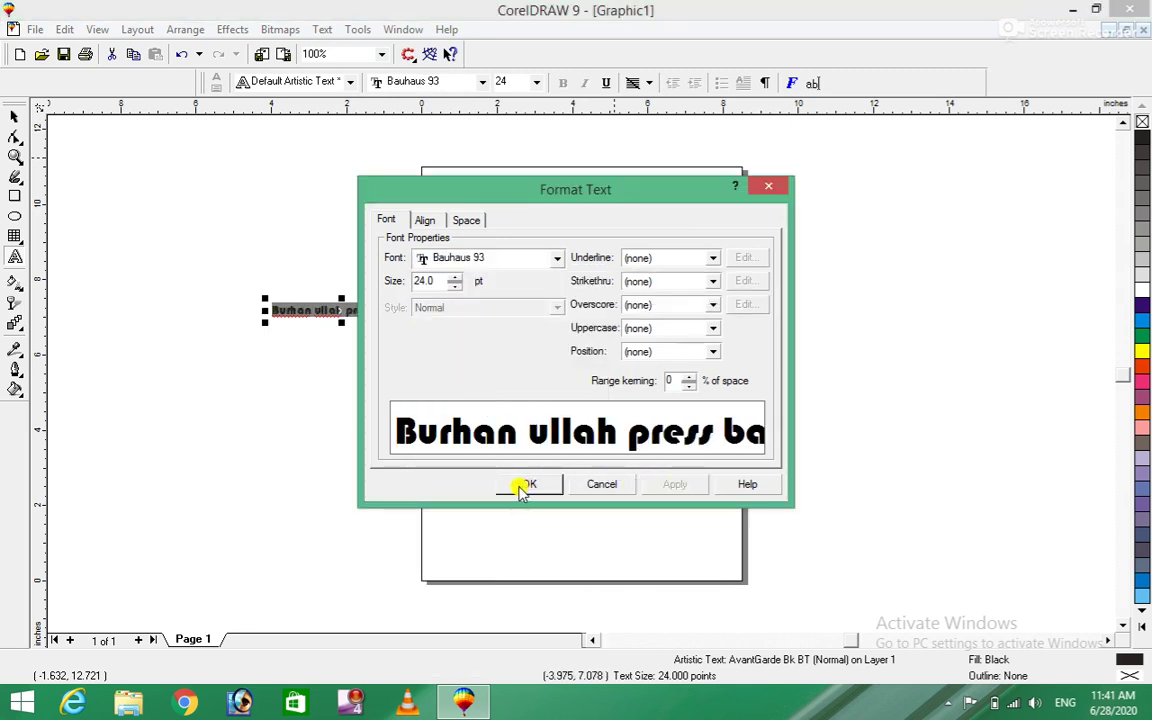
pyautogui.click(454, 276)
pyautogui.click(454, 276)
pyautogui.click(454, 276)
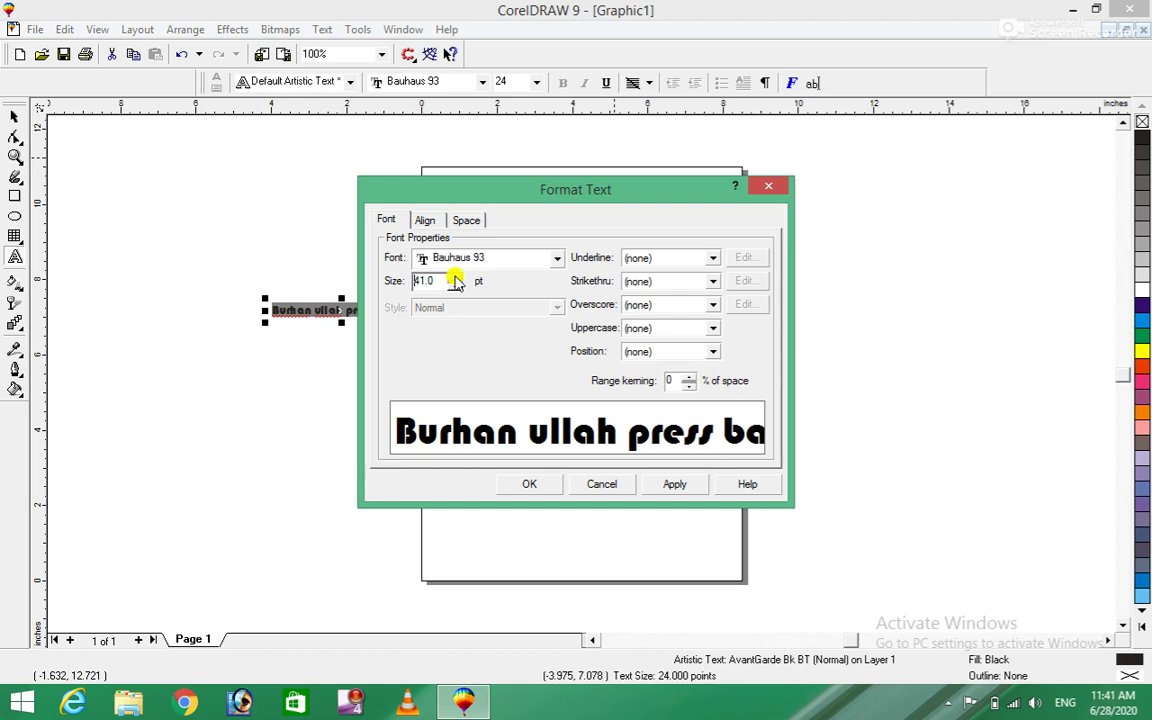
pyautogui.click(670, 484)
pyautogui.click(527, 484)
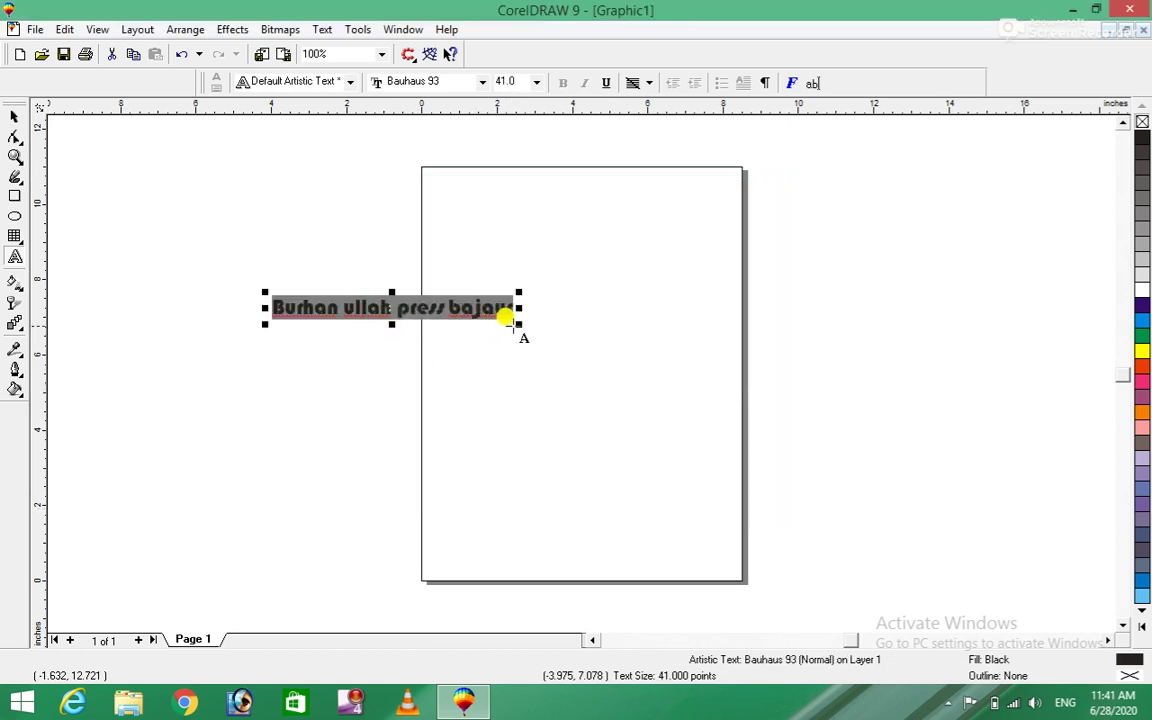
# Drag the corner handle to enlarge the text to about 83 pt across the page
pyautogui.moveTo(516, 322); pyautogui.dragTo(695, 390)
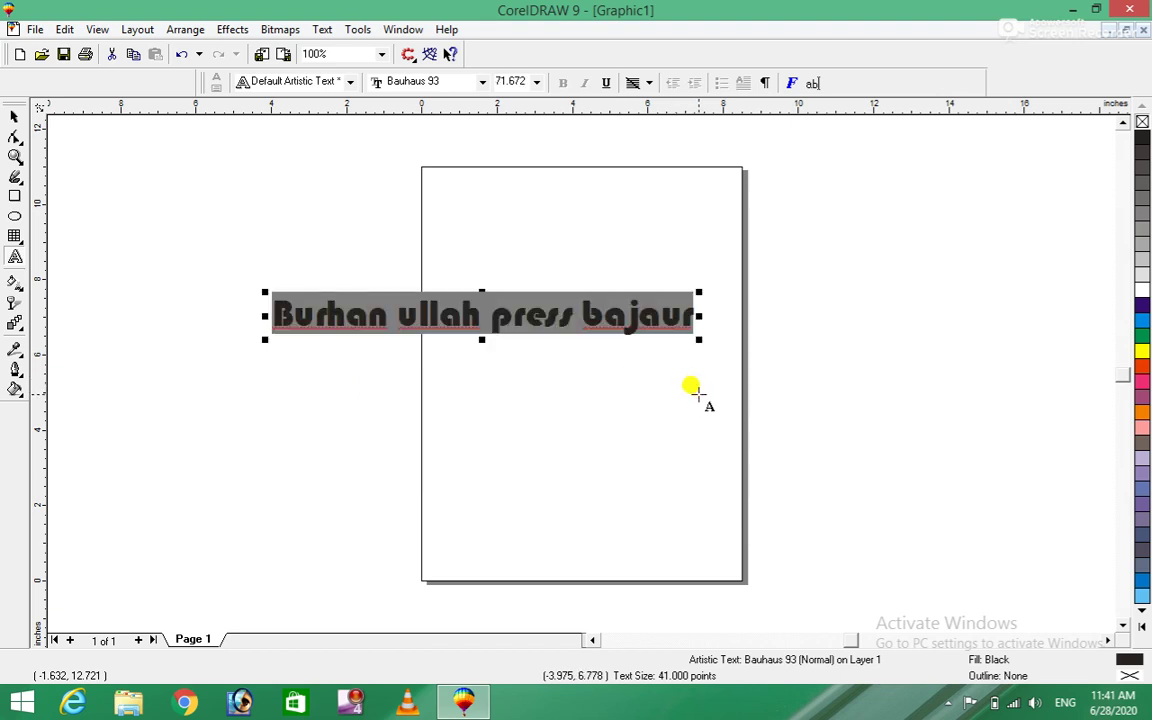
pyautogui.moveTo(698, 340); pyautogui.dragTo(762, 393)
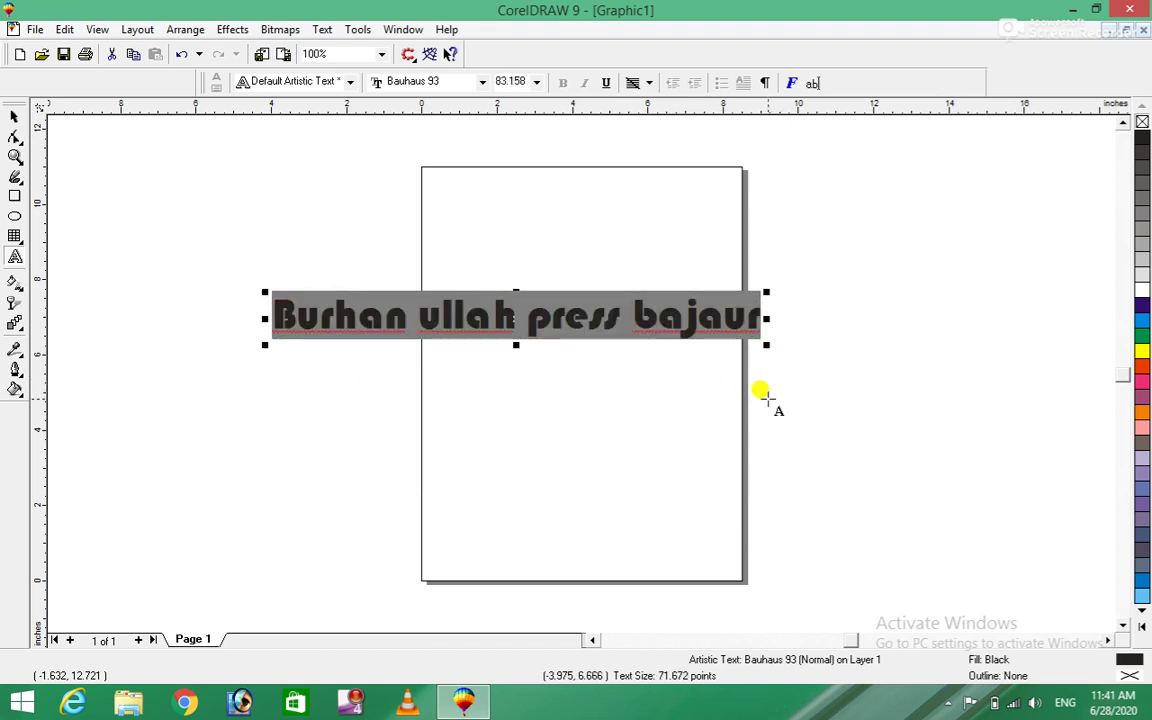
pyautogui.click(324, 31)
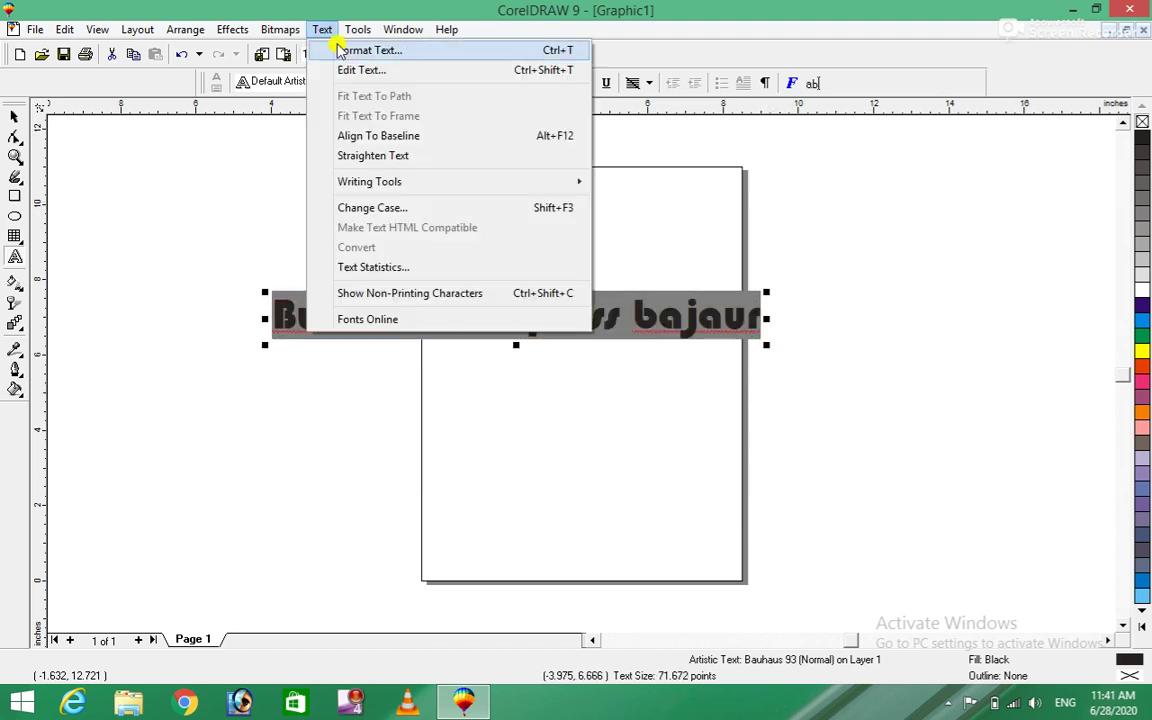
# Try the Single Thin and Single Thick underline styles in Format Text
pyautogui.click(363, 51)
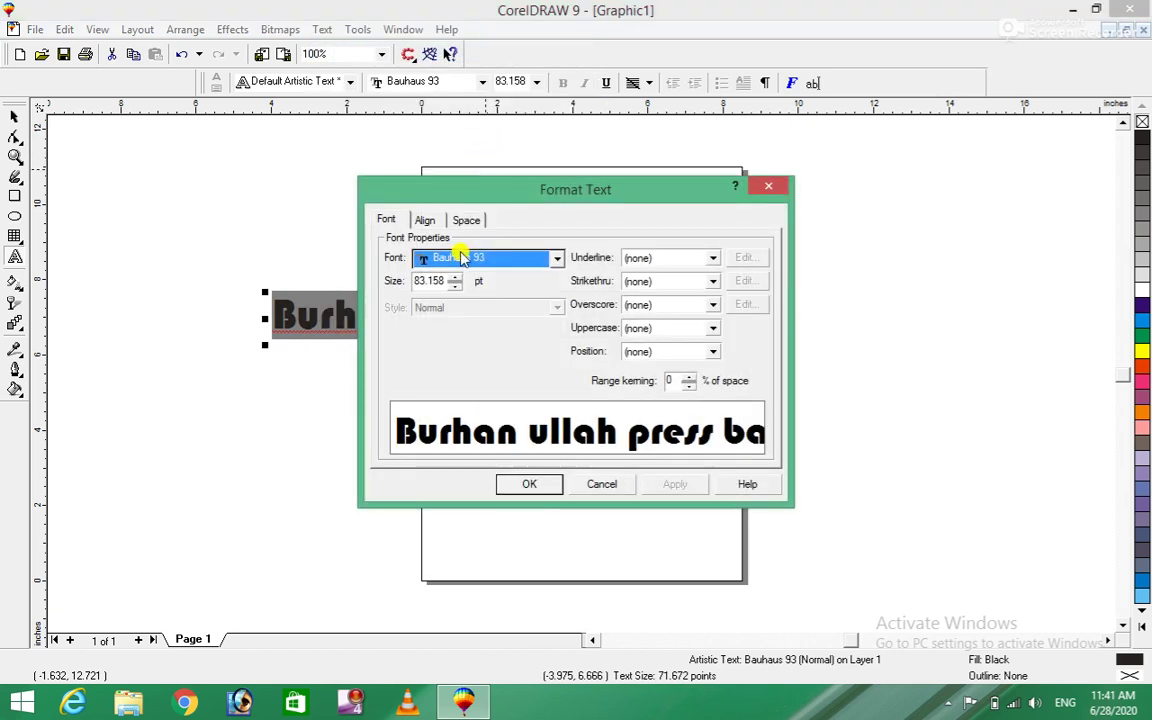
pyautogui.click(424, 222)
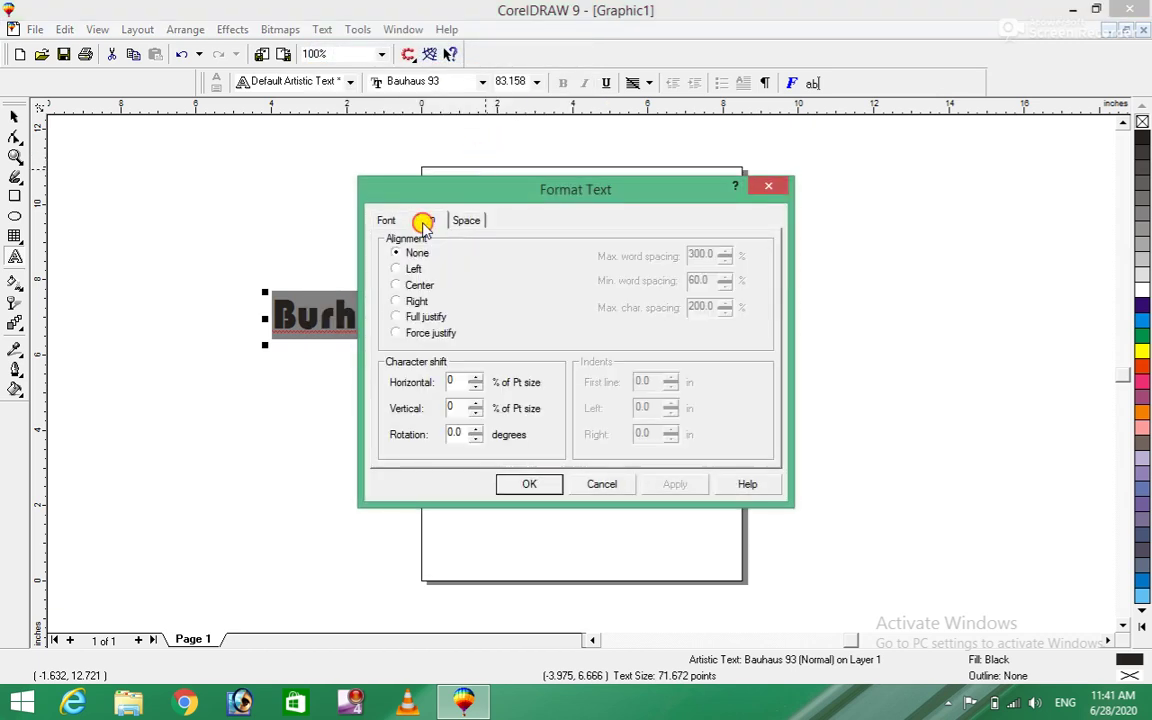
pyautogui.click(386, 220)
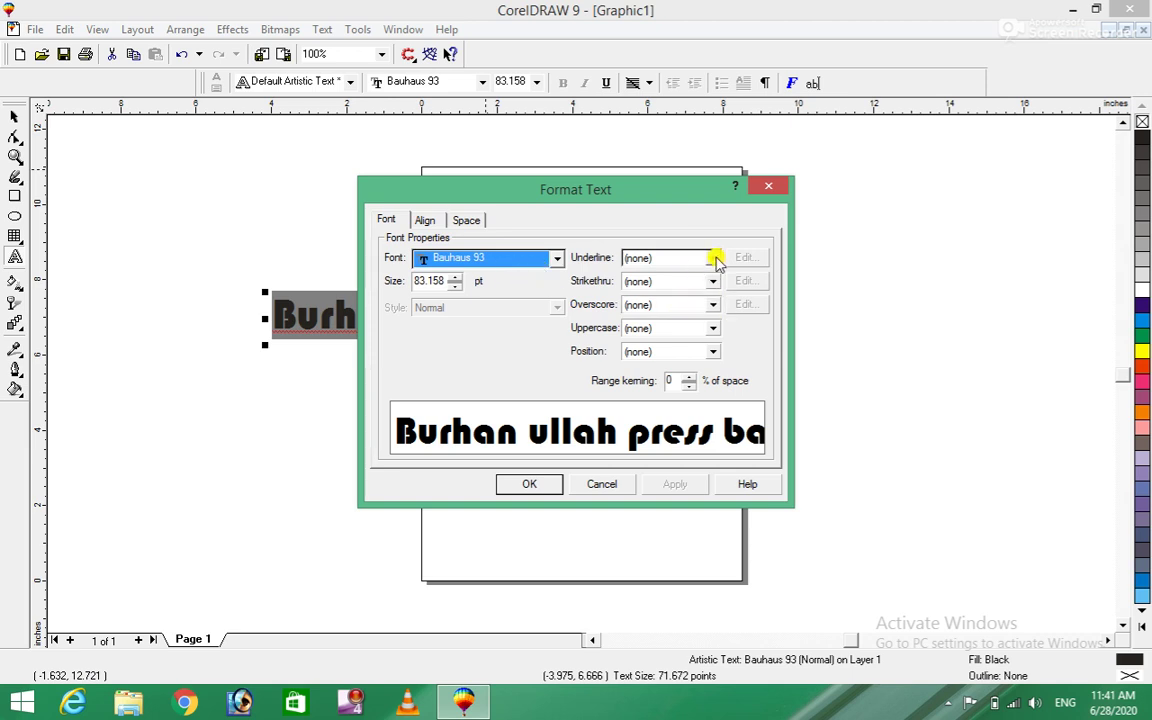
pyautogui.click(713, 257)
pyautogui.click(676, 287)
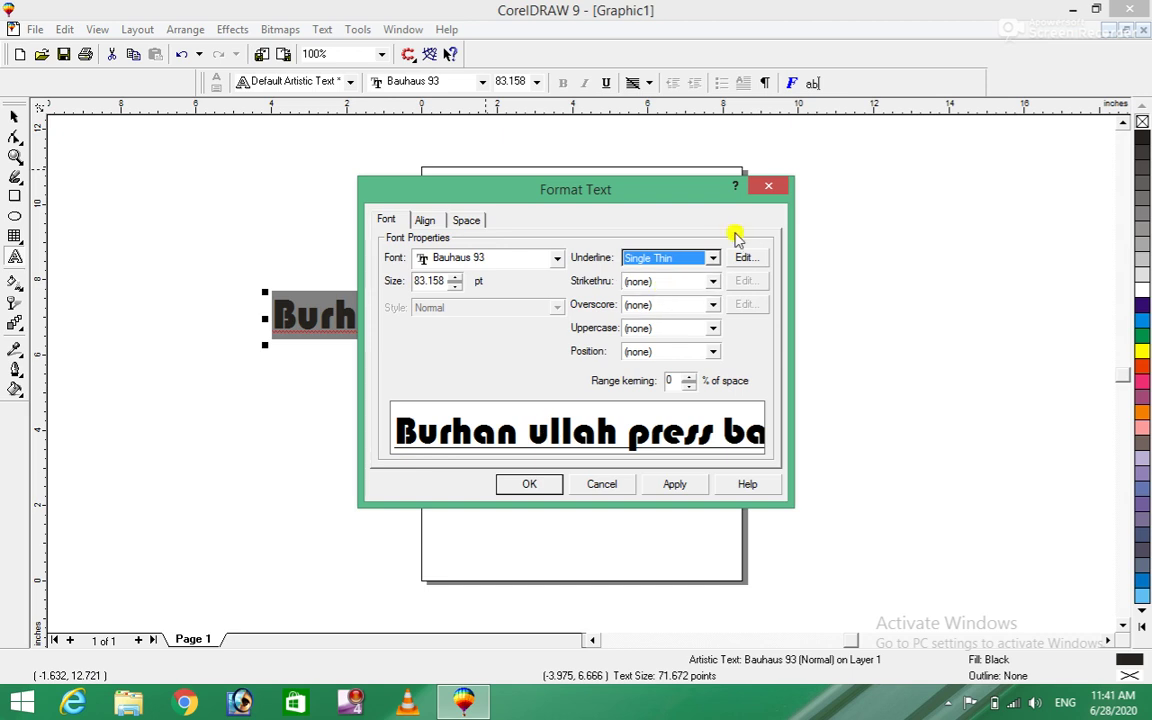
pyautogui.click(714, 257)
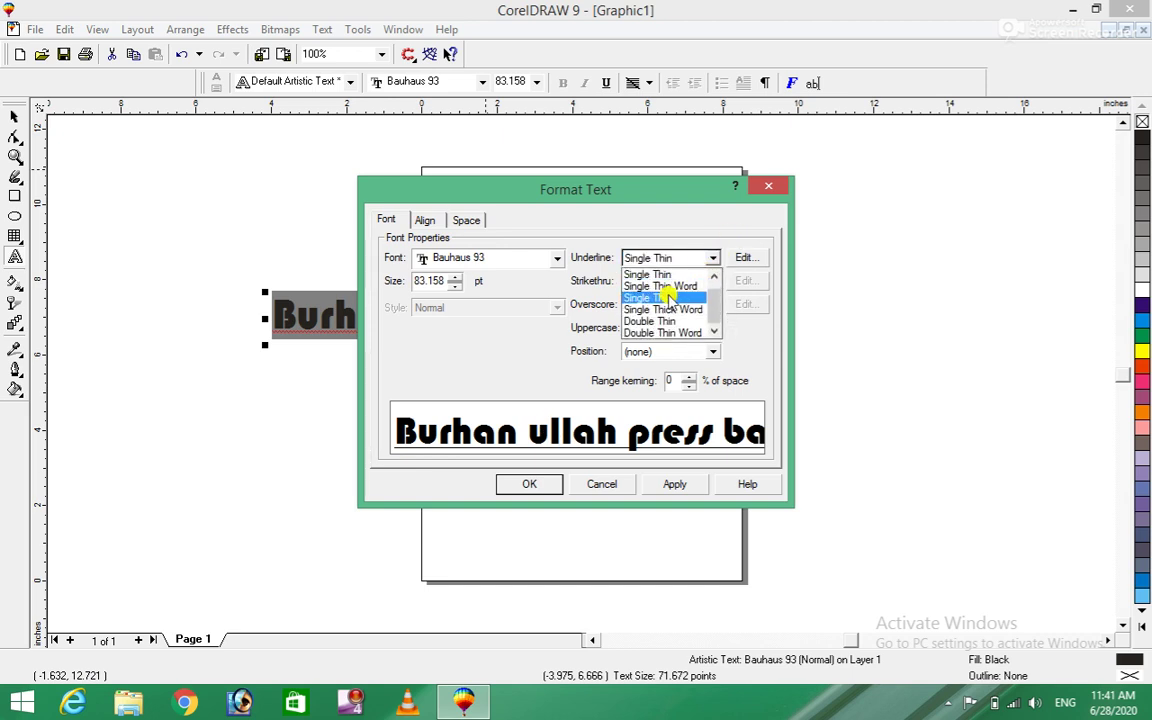
pyautogui.click(665, 297)
# Apply the Double Thin Word underline, close the dialog, and deselect the text
pyautogui.click(713, 258)
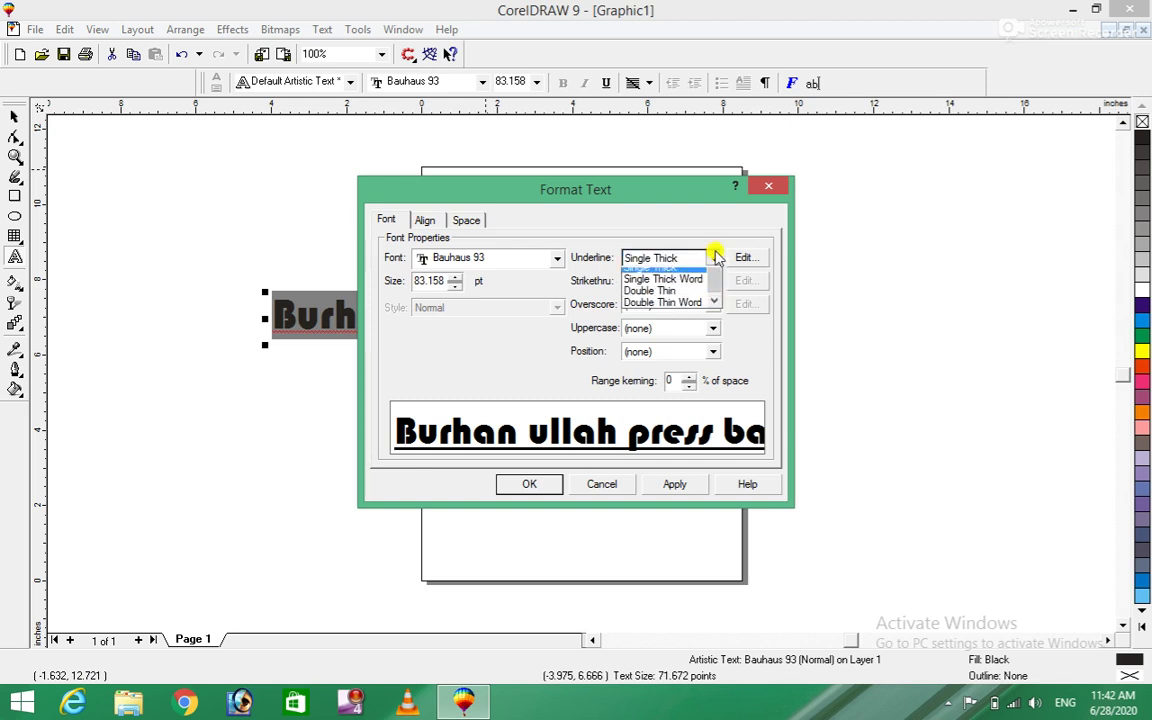
pyautogui.click(668, 322)
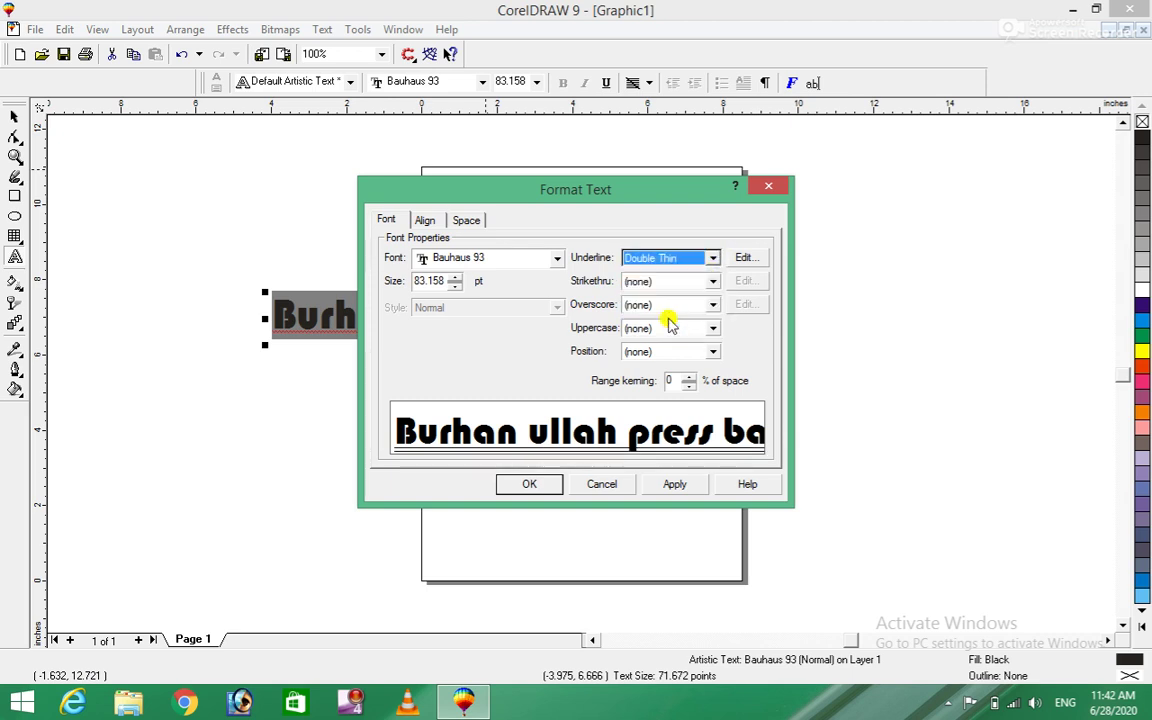
pyautogui.click(713, 258)
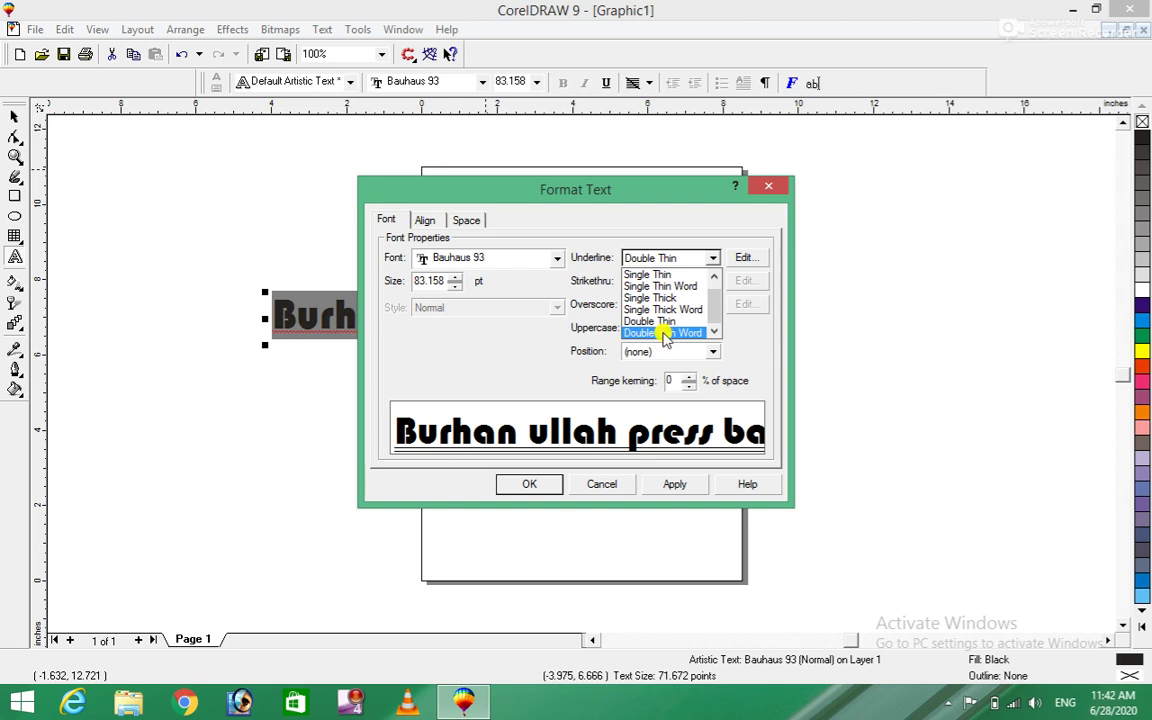
pyautogui.click(664, 333)
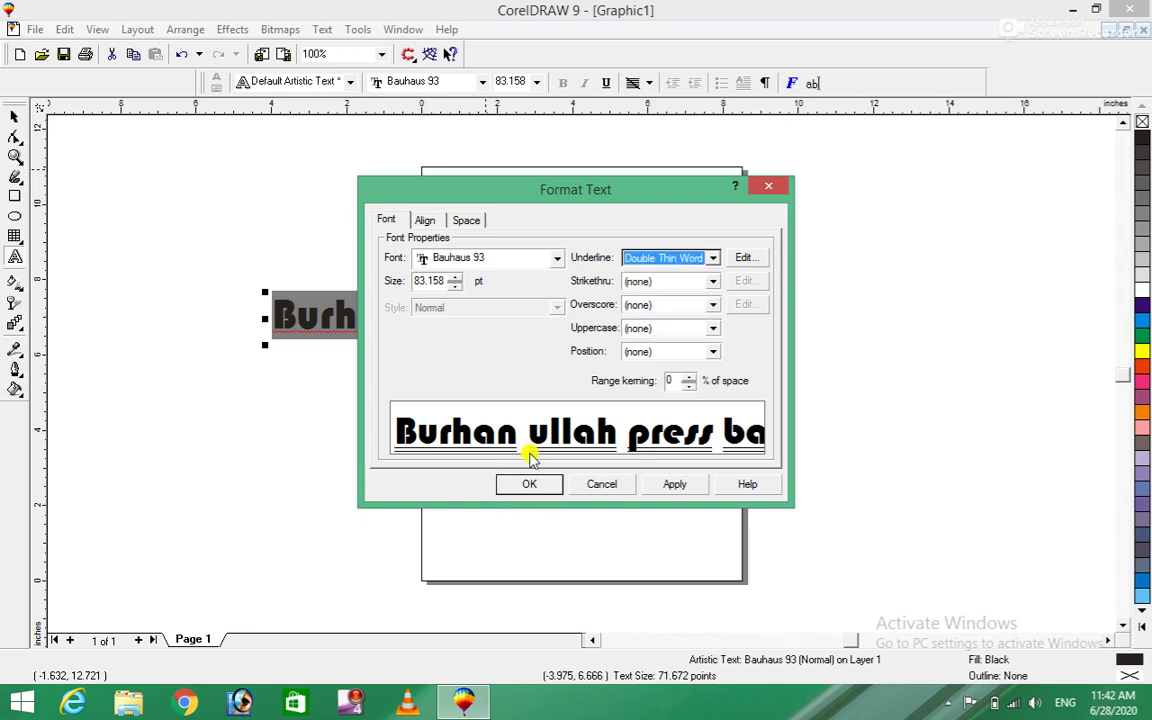
pyautogui.click(663, 488)
pyautogui.click(527, 484)
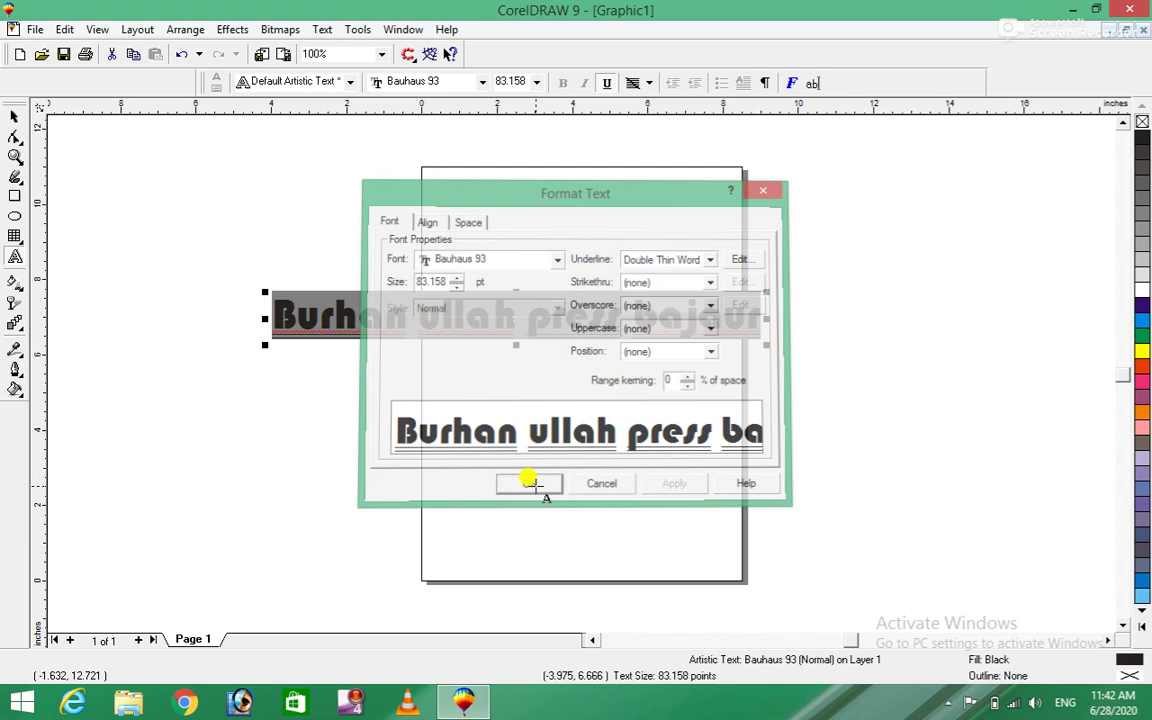
pyautogui.click(517, 397)
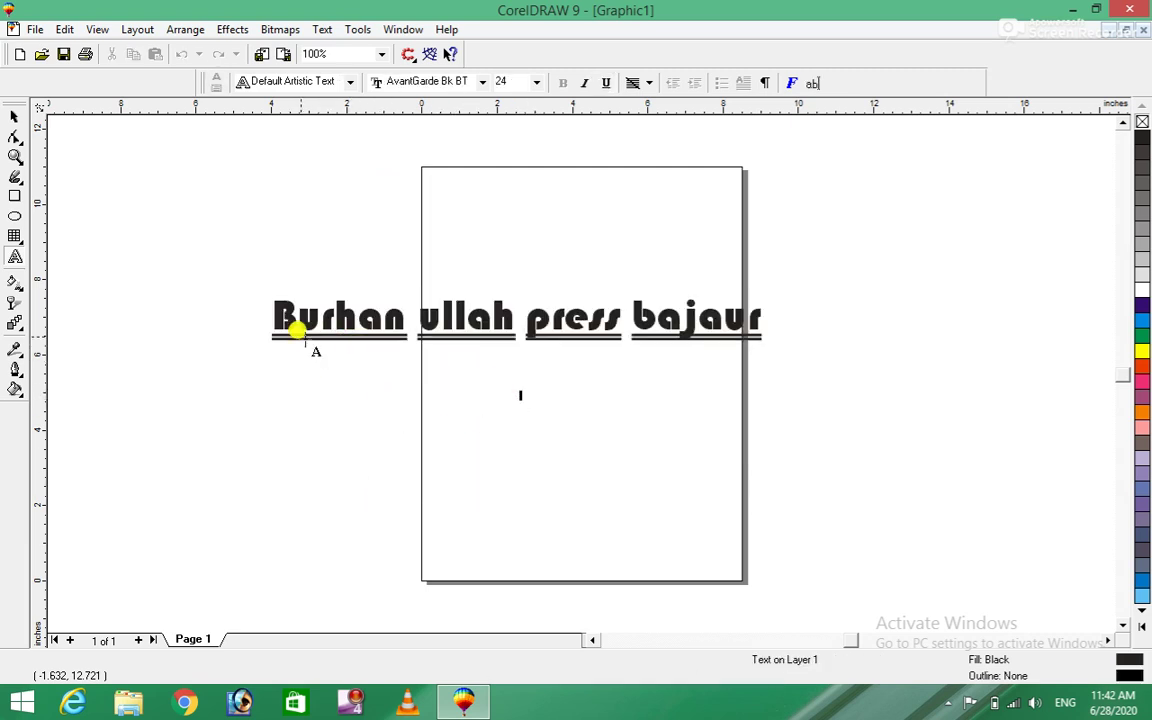
# Select the whole press-name line and open Format Text
pyautogui.click(262, 316)
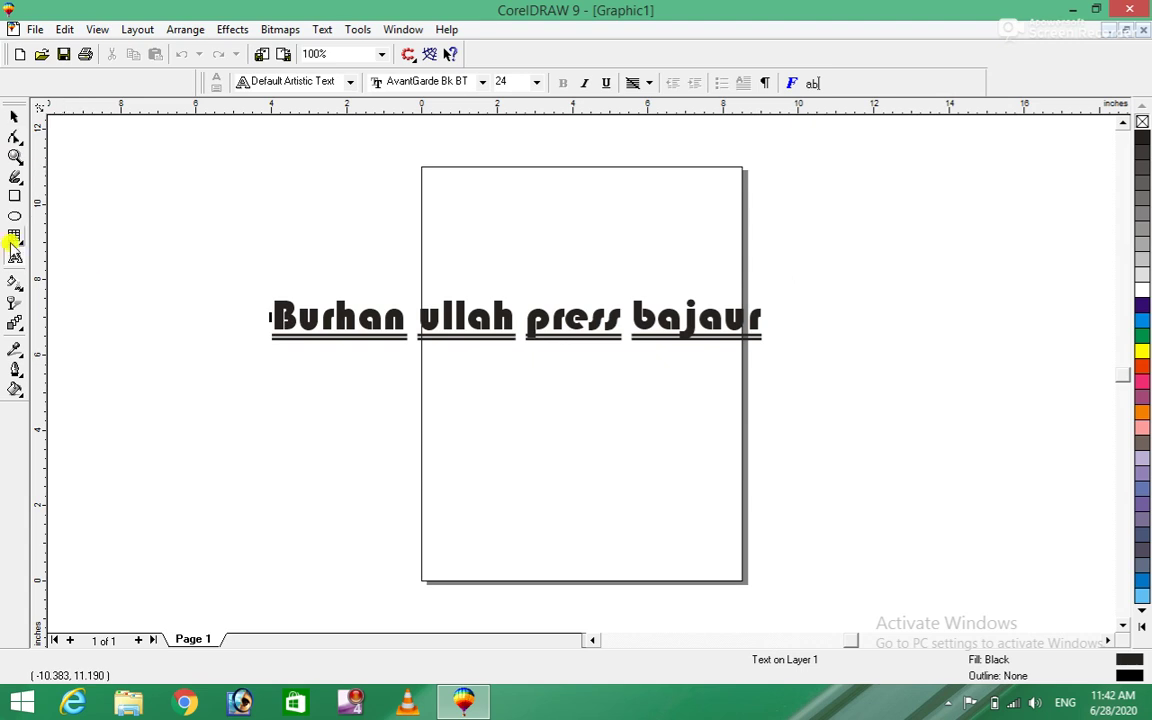
pyautogui.click(14, 116)
pyautogui.click(14, 257)
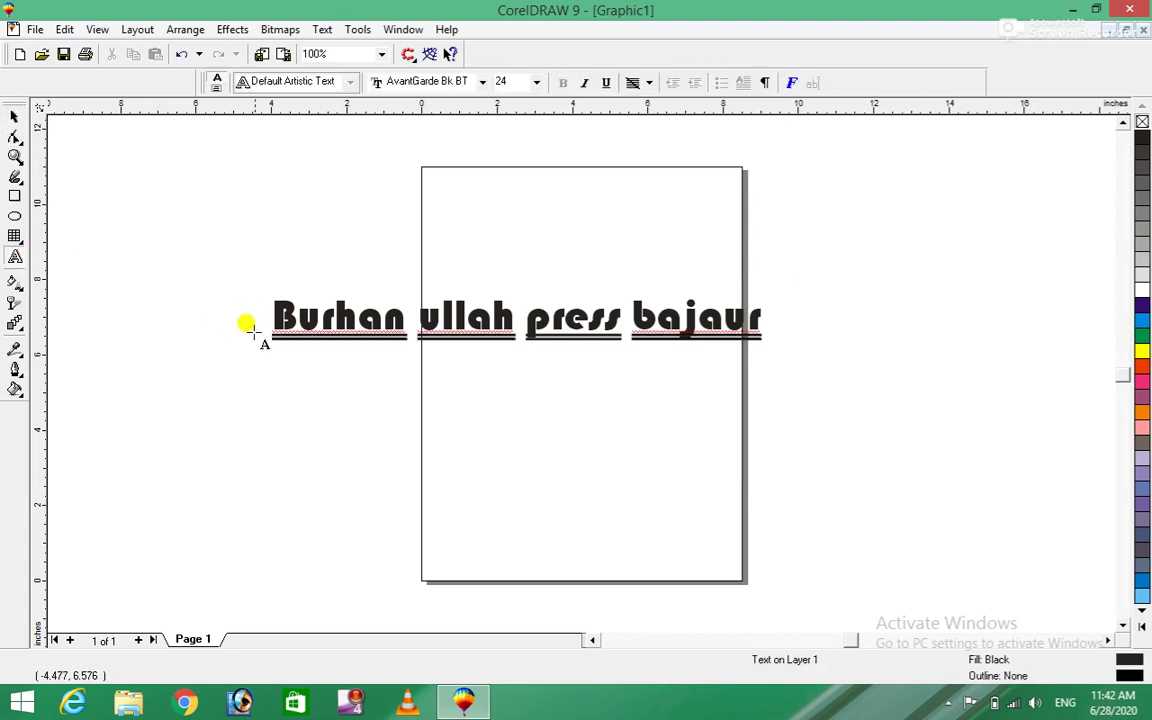
pyautogui.click(262, 312)
pyautogui.moveTo(260, 312); pyautogui.dragTo(560, 373)
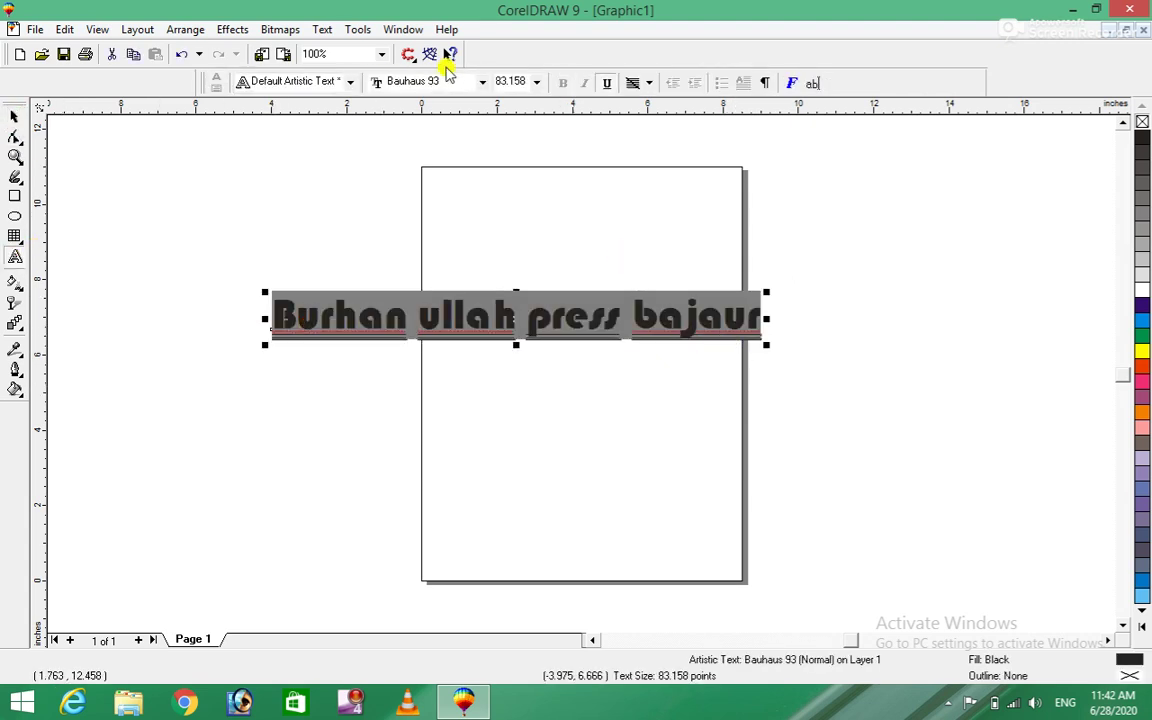
pyautogui.click(318, 29)
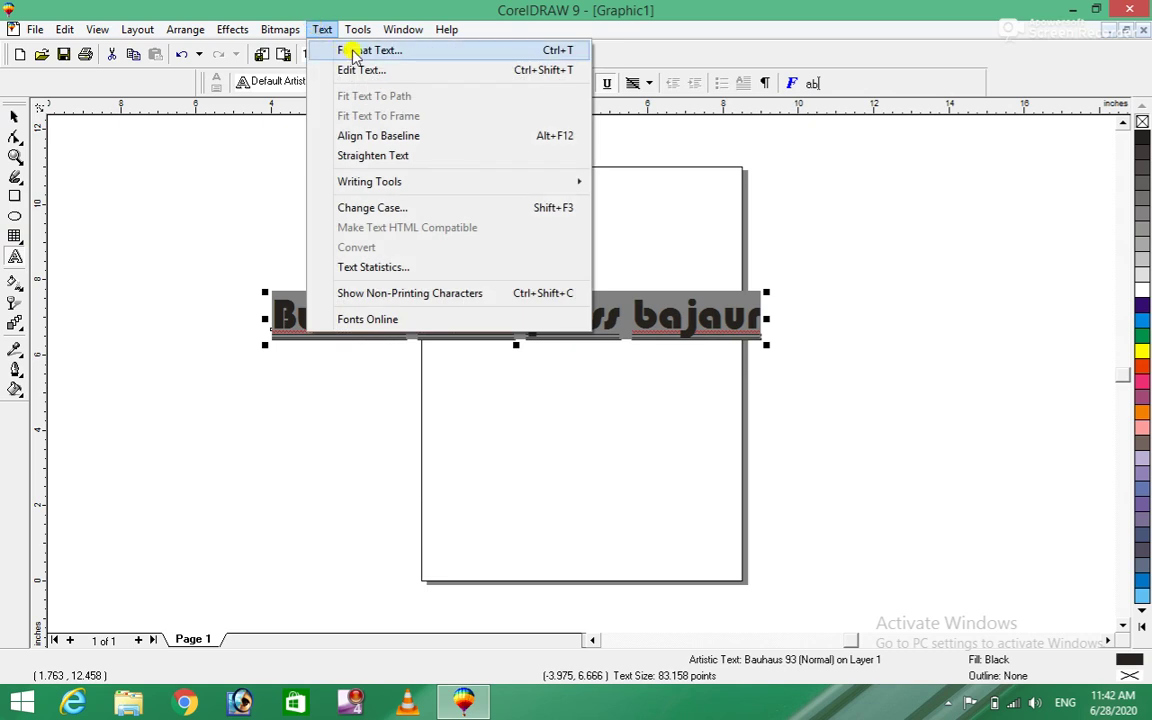
pyautogui.click(356, 51)
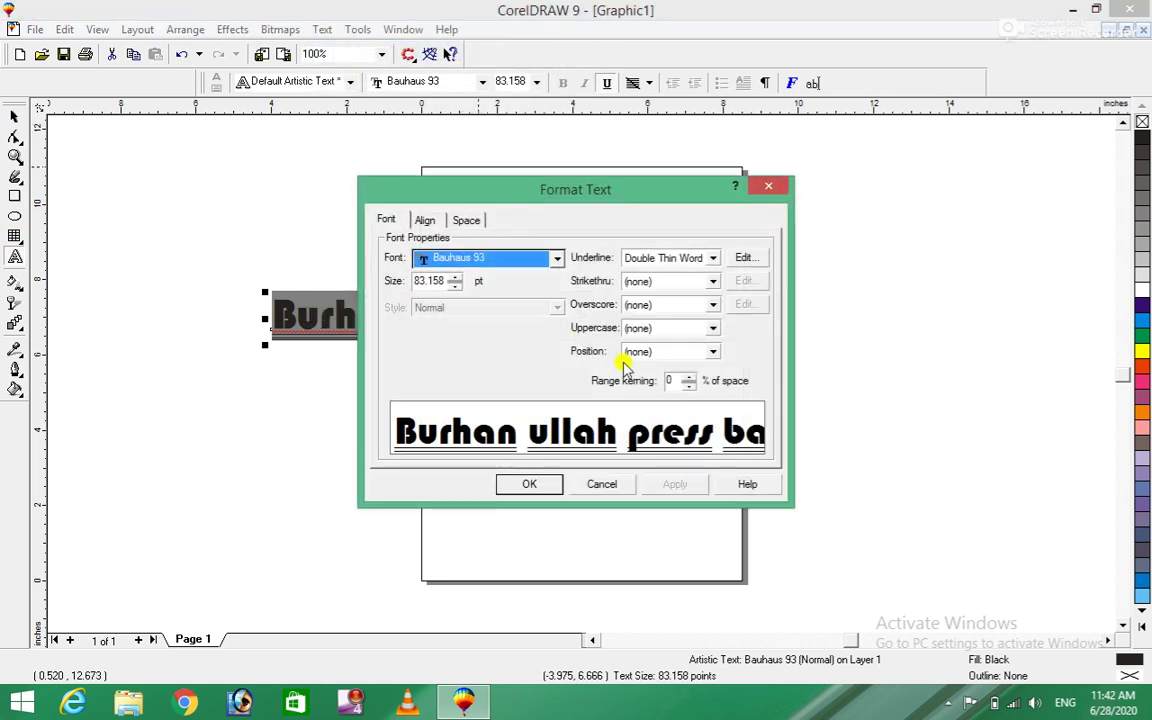
# Apply left, center, right, full justify and force justify alignment in turn
pyautogui.click(425, 222)
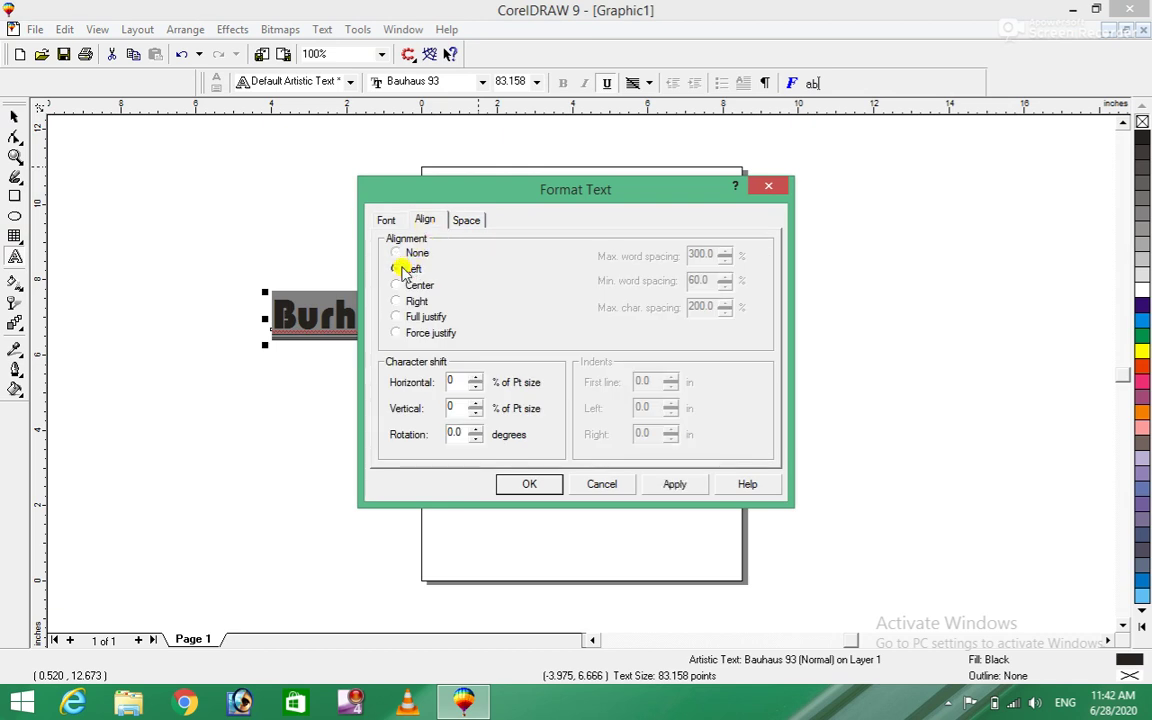
pyautogui.click(675, 486)
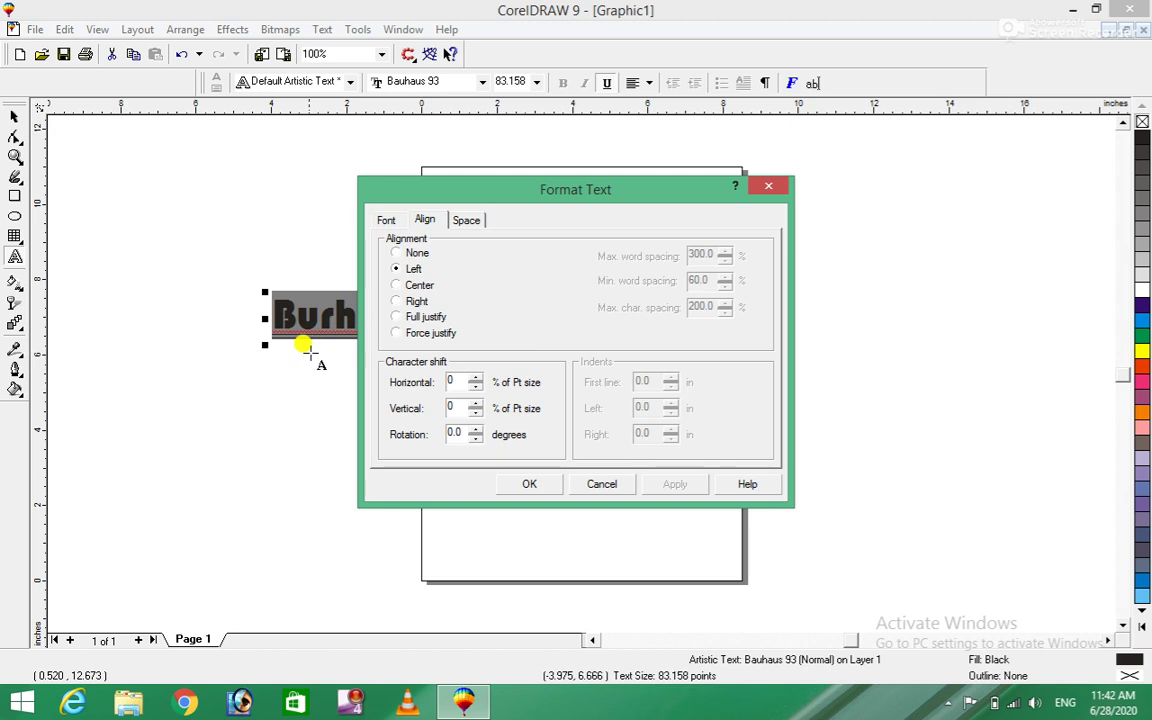
pyautogui.click(396, 285)
pyautogui.click(668, 486)
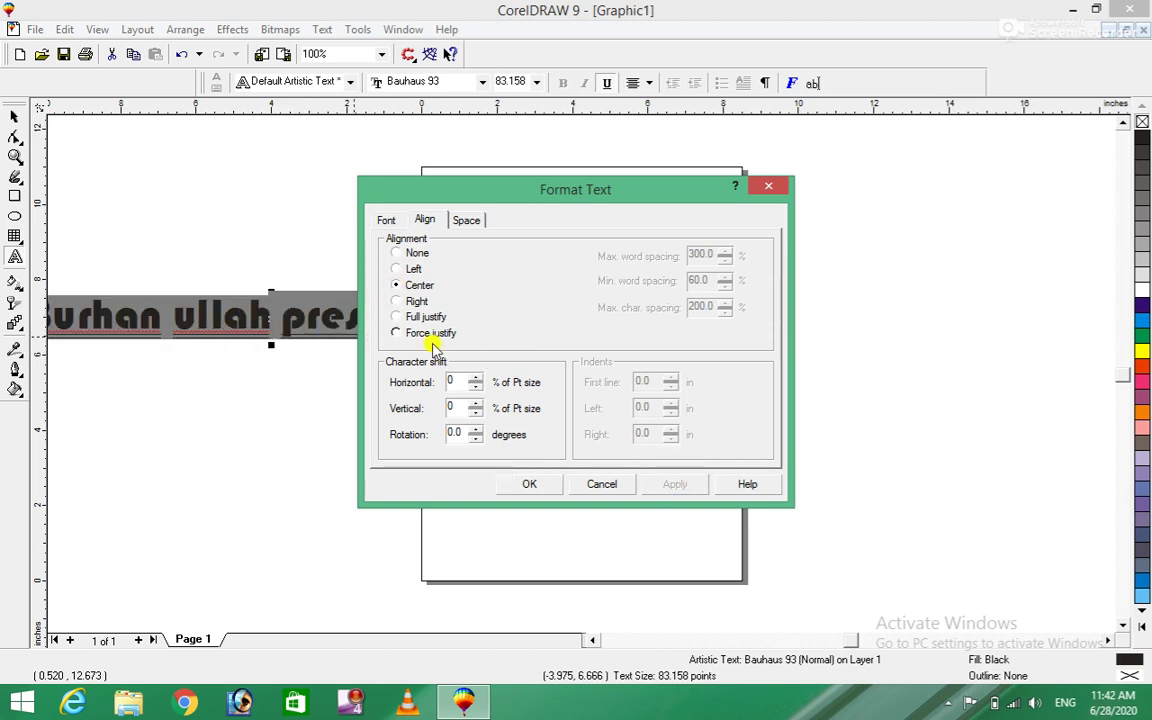
pyautogui.click(396, 301)
pyautogui.click(672, 486)
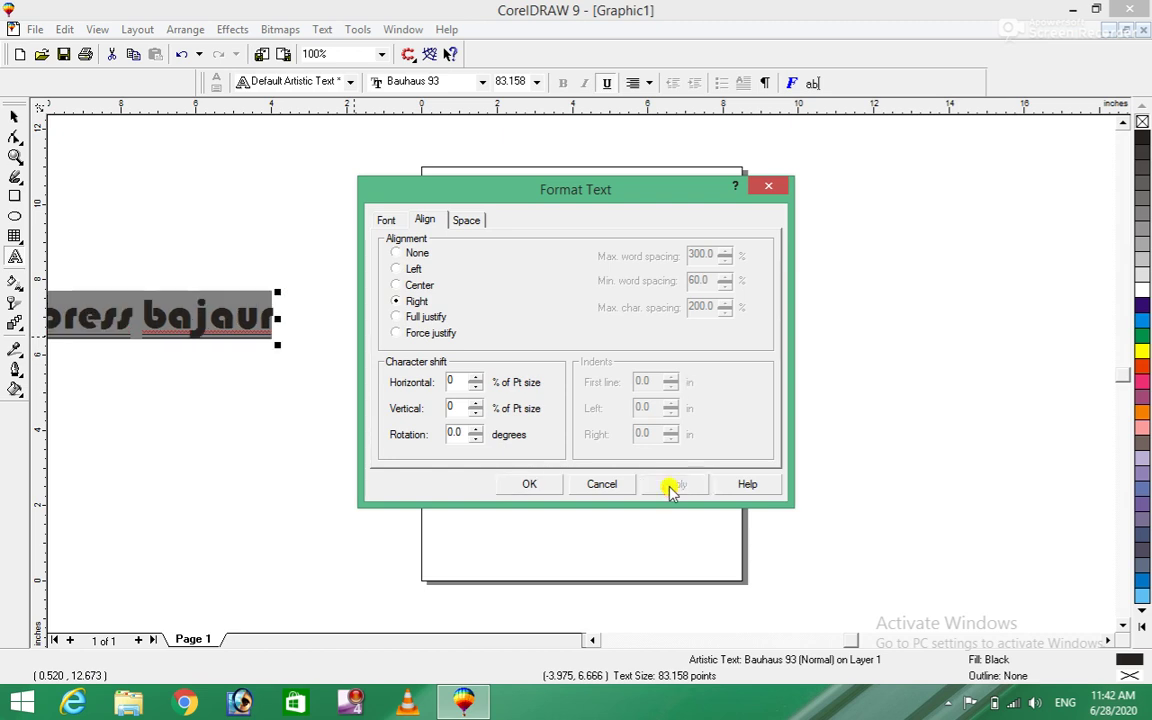
pyautogui.click(397, 317)
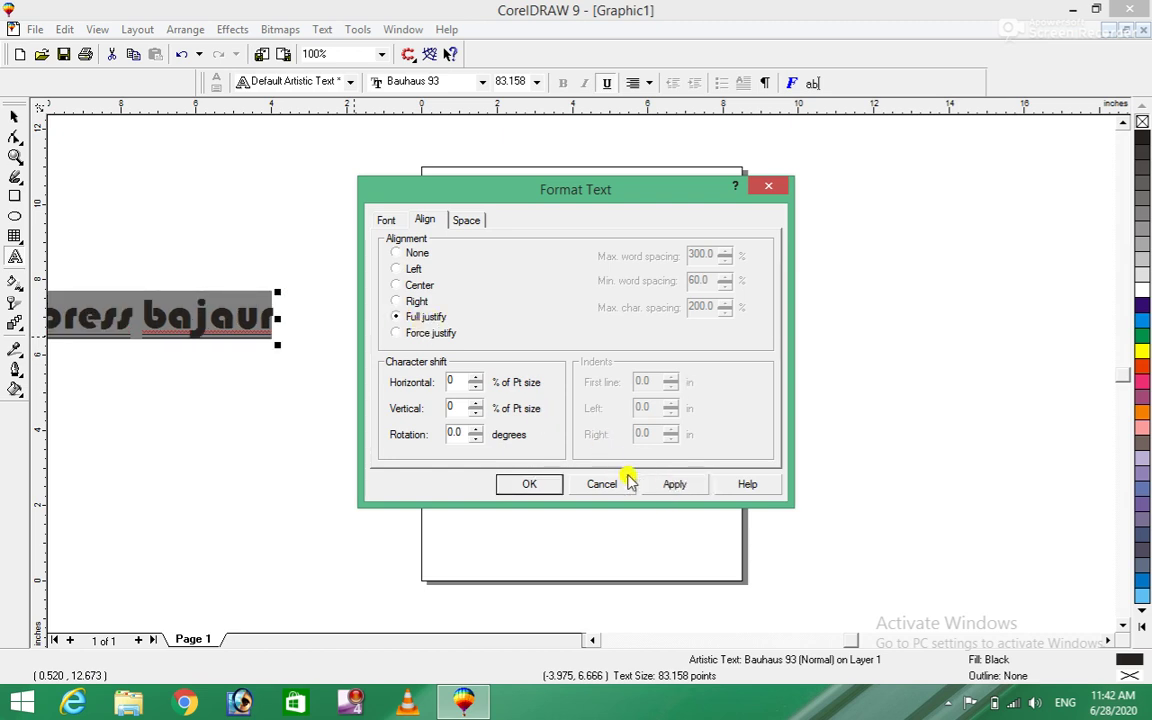
pyautogui.click(651, 486)
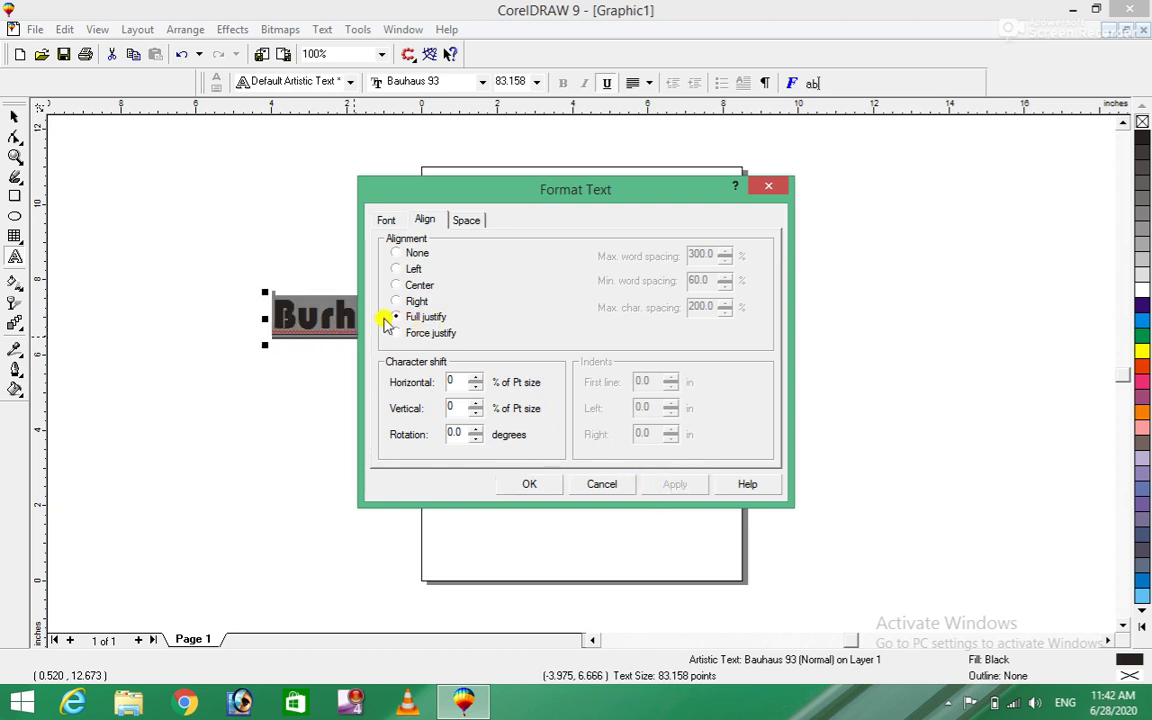
pyautogui.click(397, 333)
pyautogui.click(656, 486)
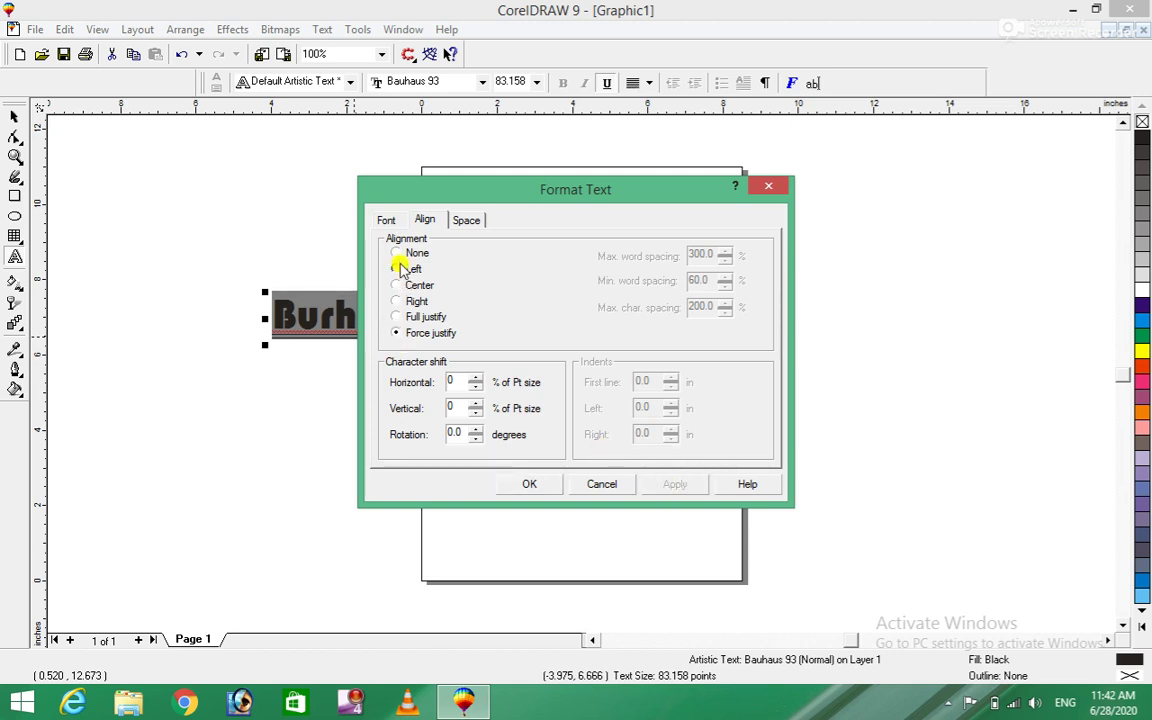
pyautogui.click(465, 221)
# Set character spacing to 50% and word spacing to 13%
pyautogui.moveTo(519, 186); pyautogui.dragTo(776, 182)
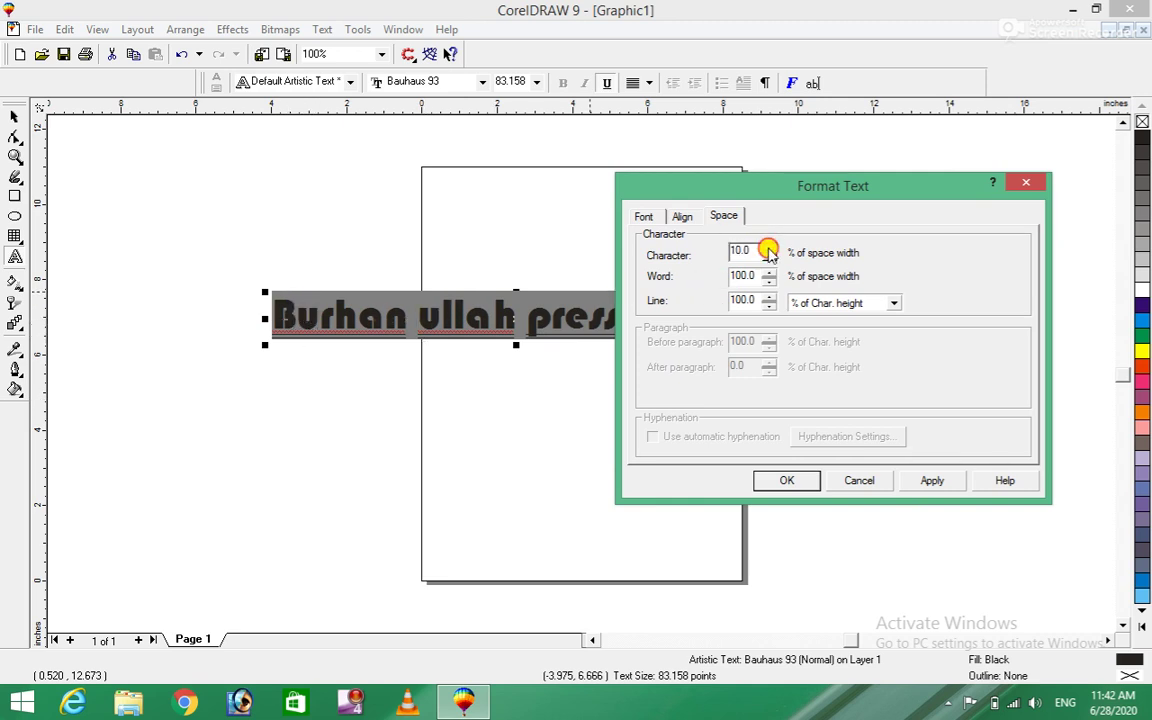
pyautogui.click(932, 480)
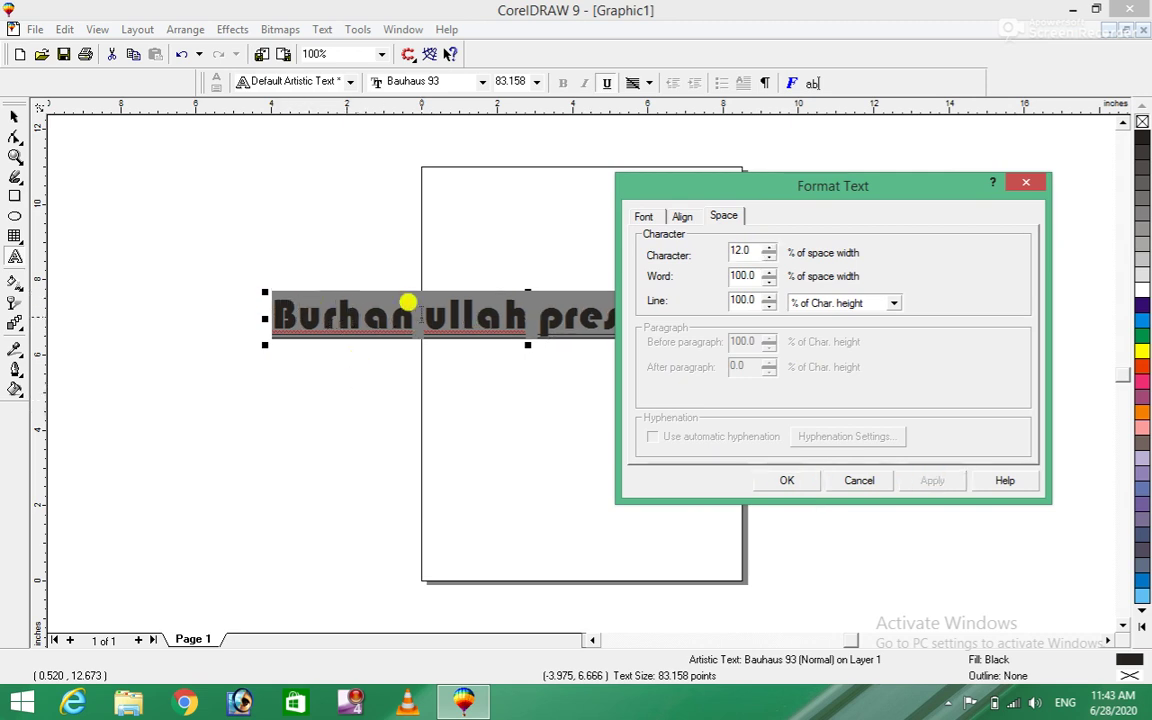
pyautogui.doubleClick(745, 251)
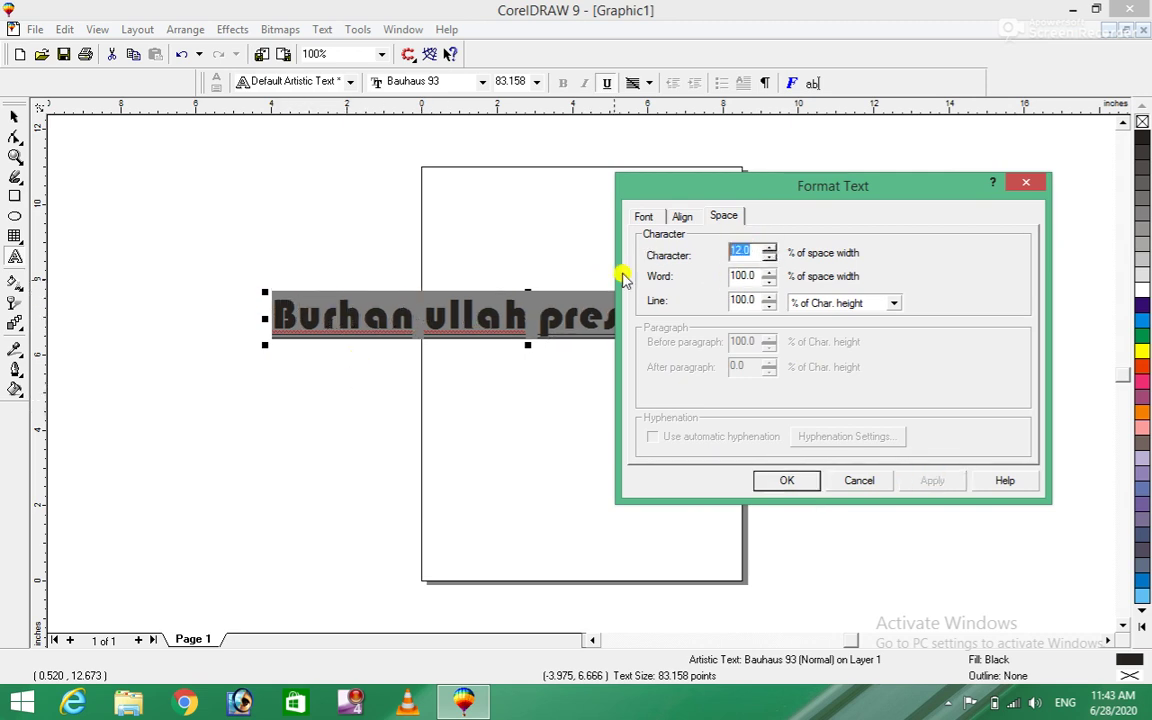
pyautogui.write('50')
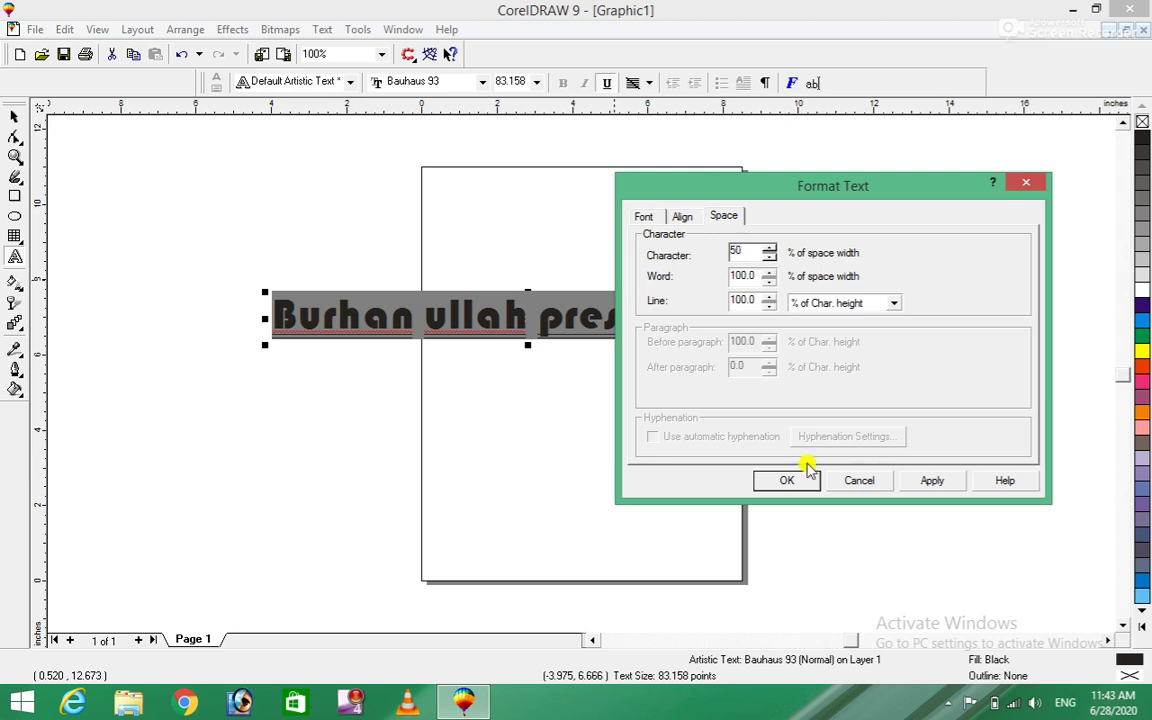
pyautogui.click(930, 484)
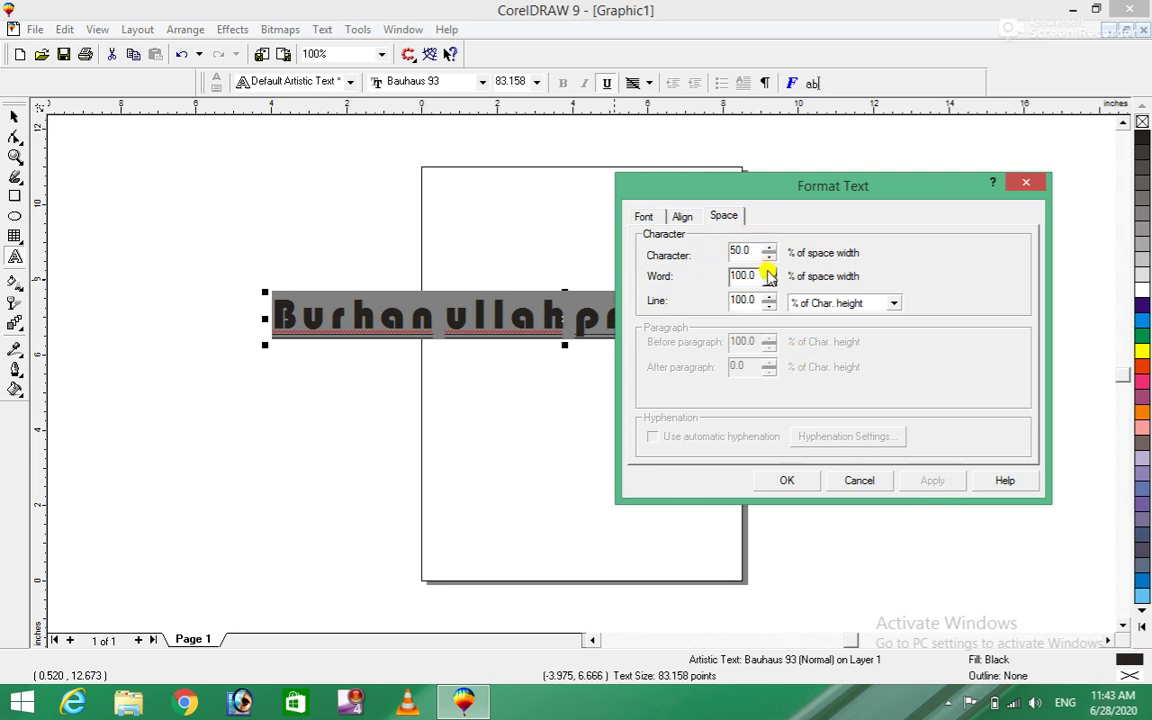
pyautogui.click(768, 280)
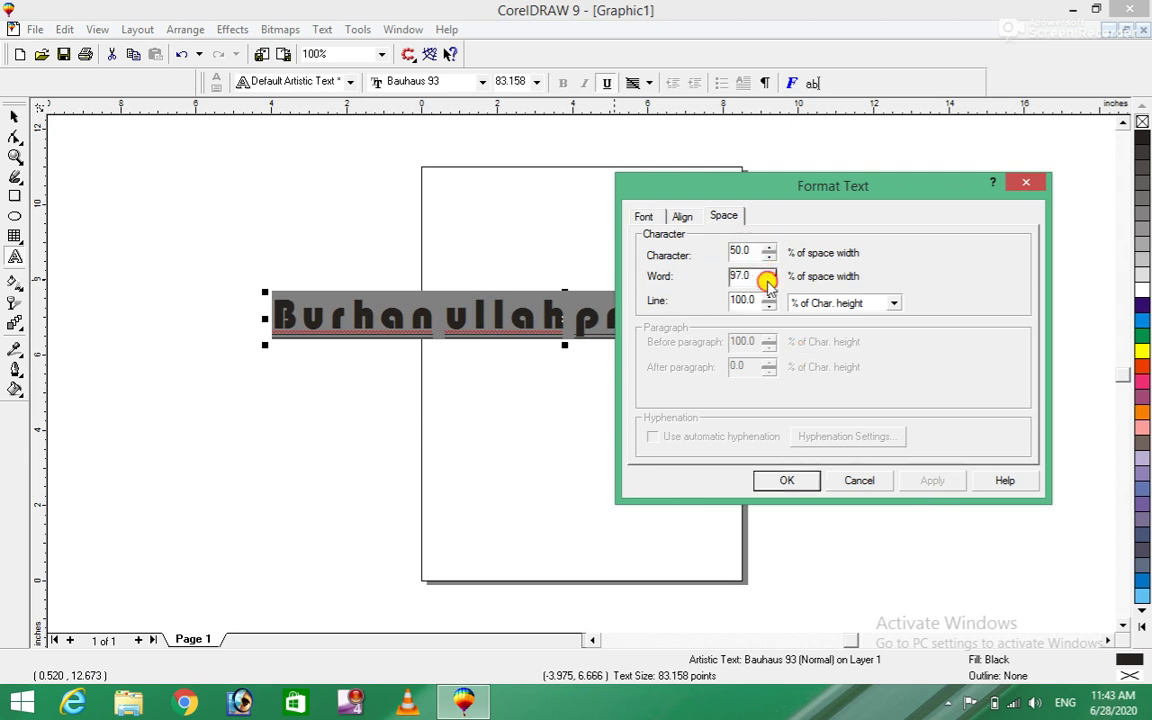
pyautogui.click(933, 481)
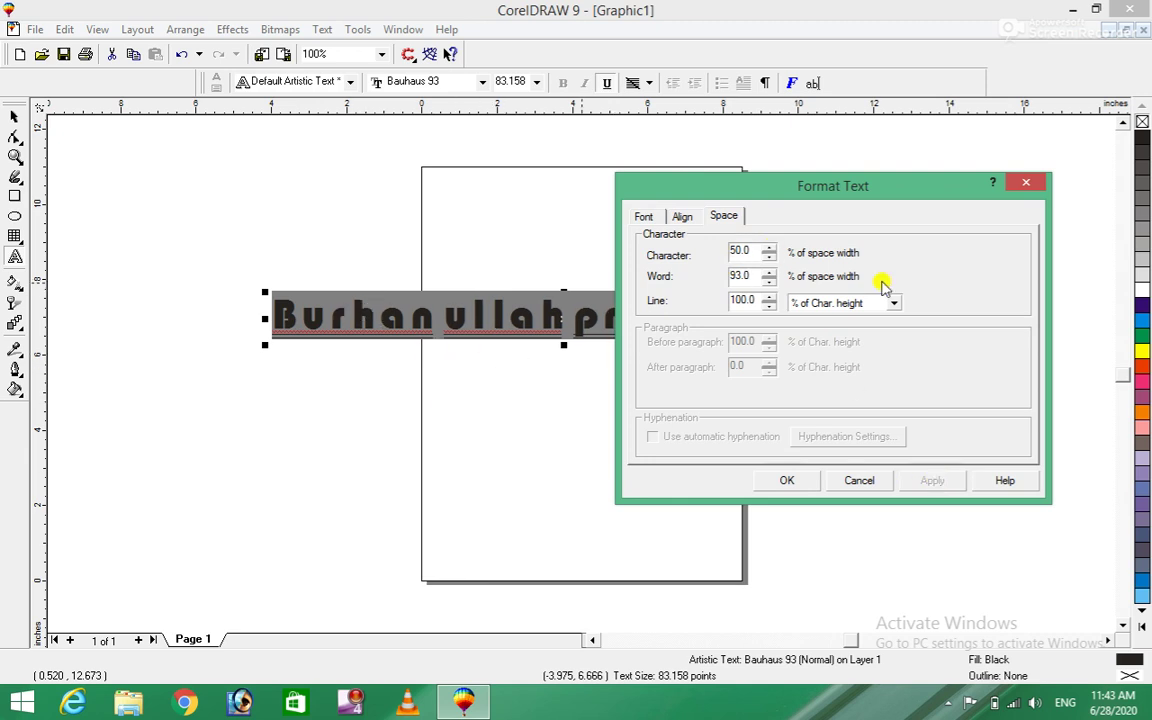
pyautogui.click(768, 280)
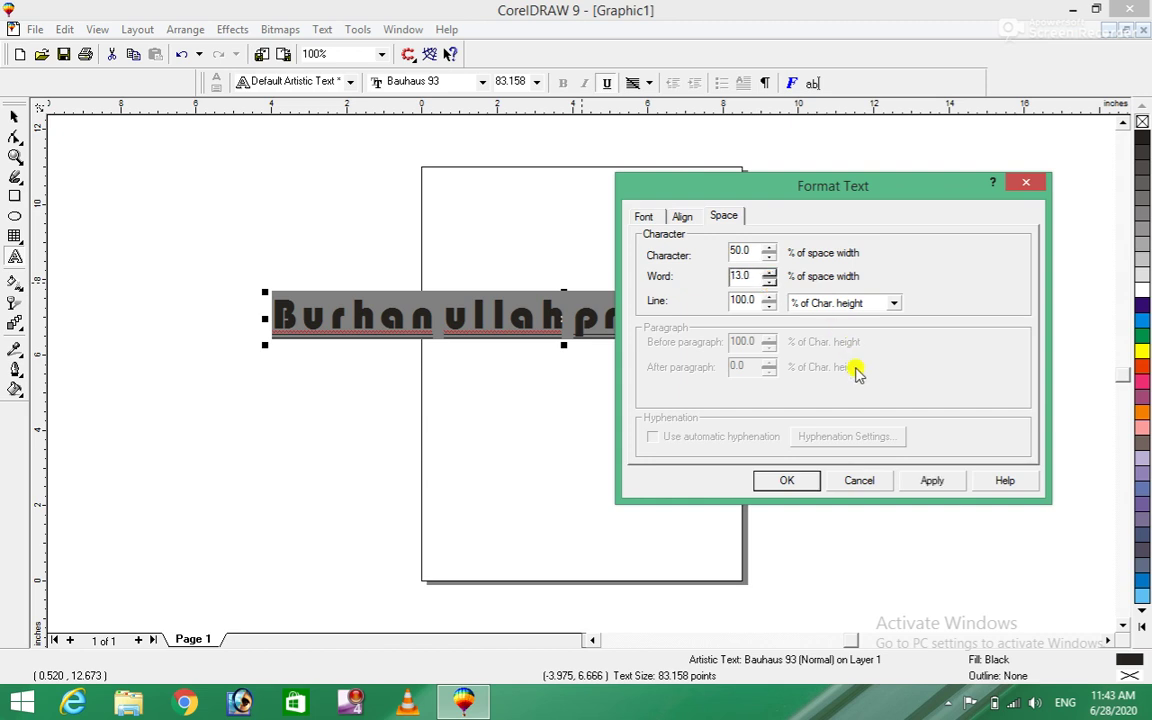
pyautogui.click(935, 481)
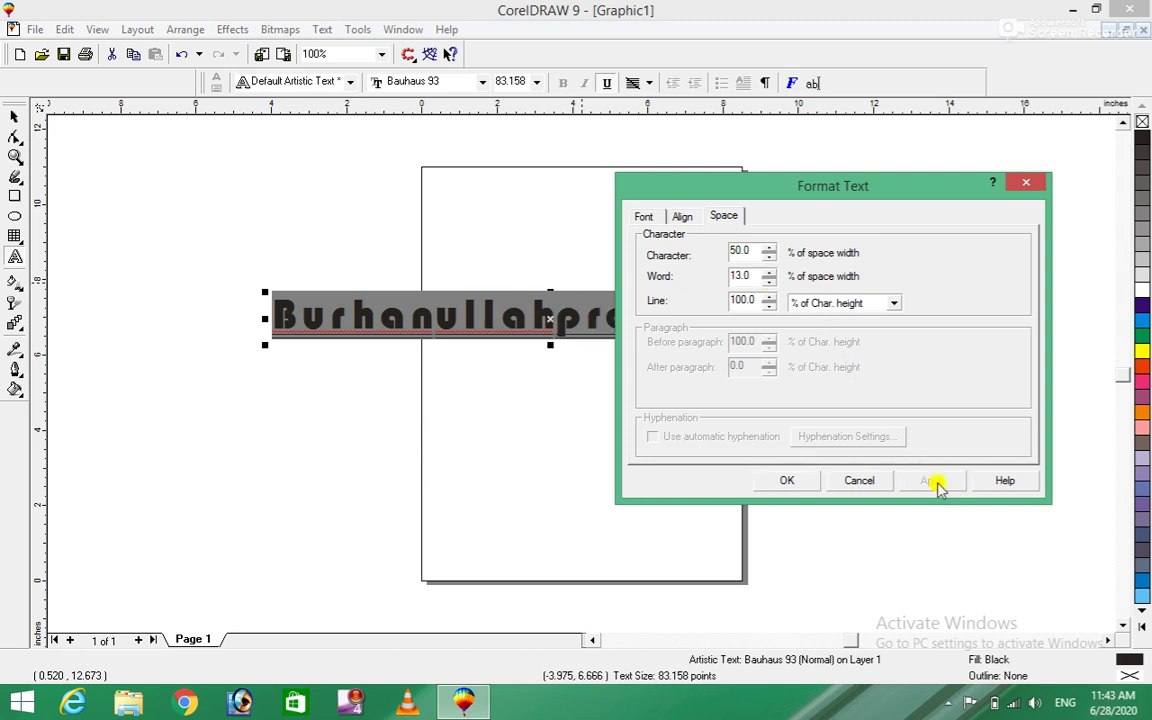
# Set line spacing to 114% of point size and close Format Text
pyautogui.click(769, 297)
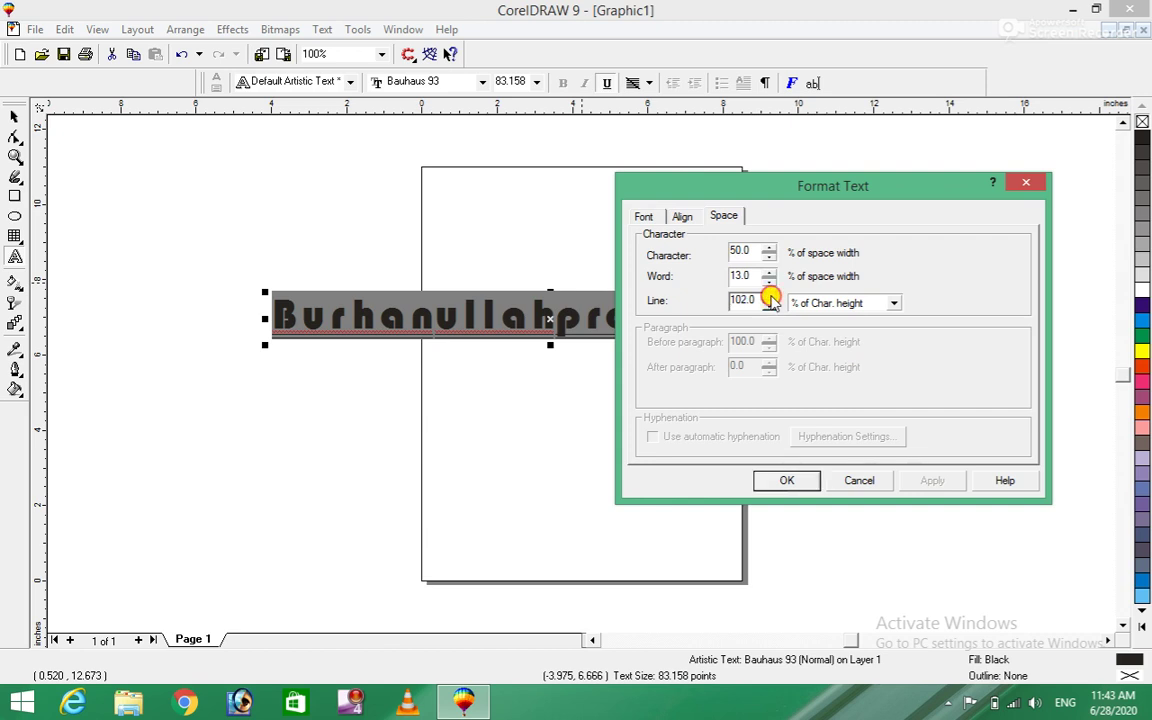
pyautogui.click(938, 481)
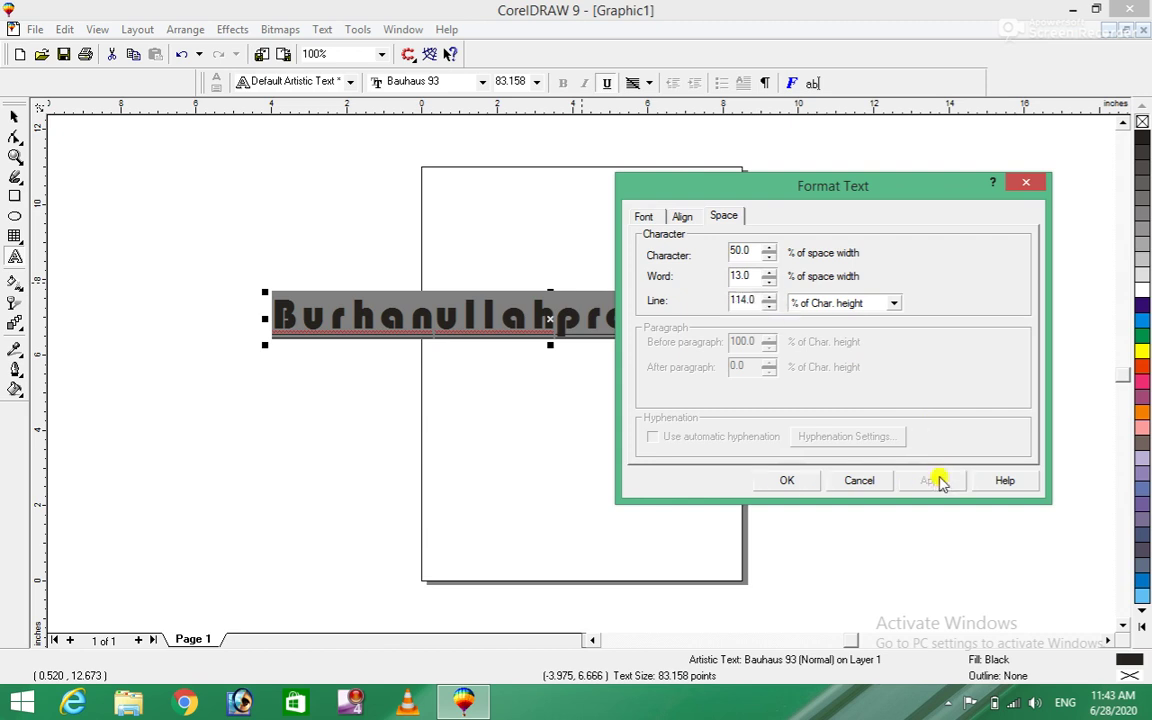
pyautogui.click(891, 306)
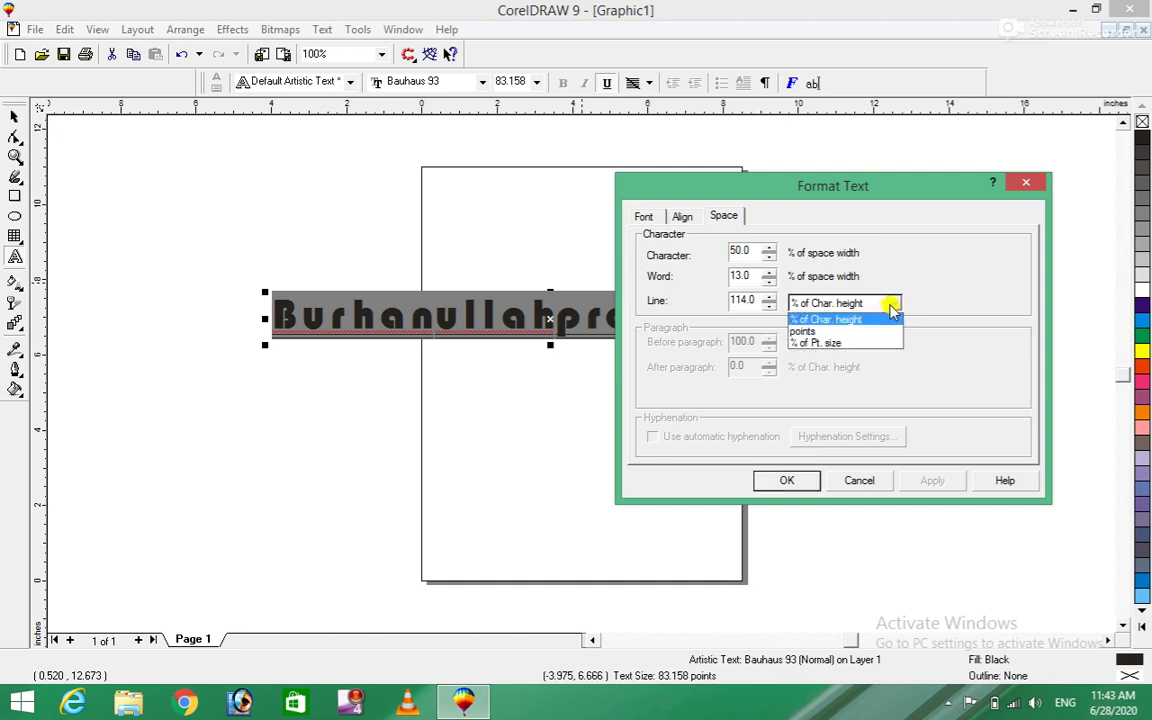
pyautogui.click(820, 345)
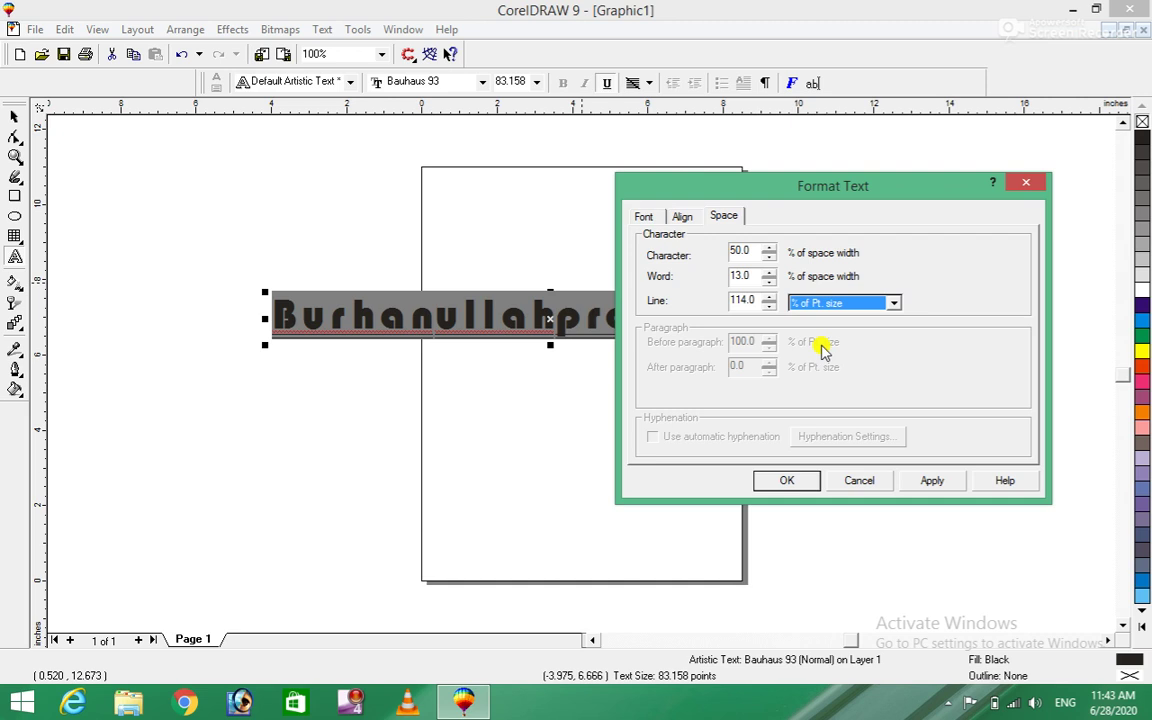
pyautogui.click(932, 482)
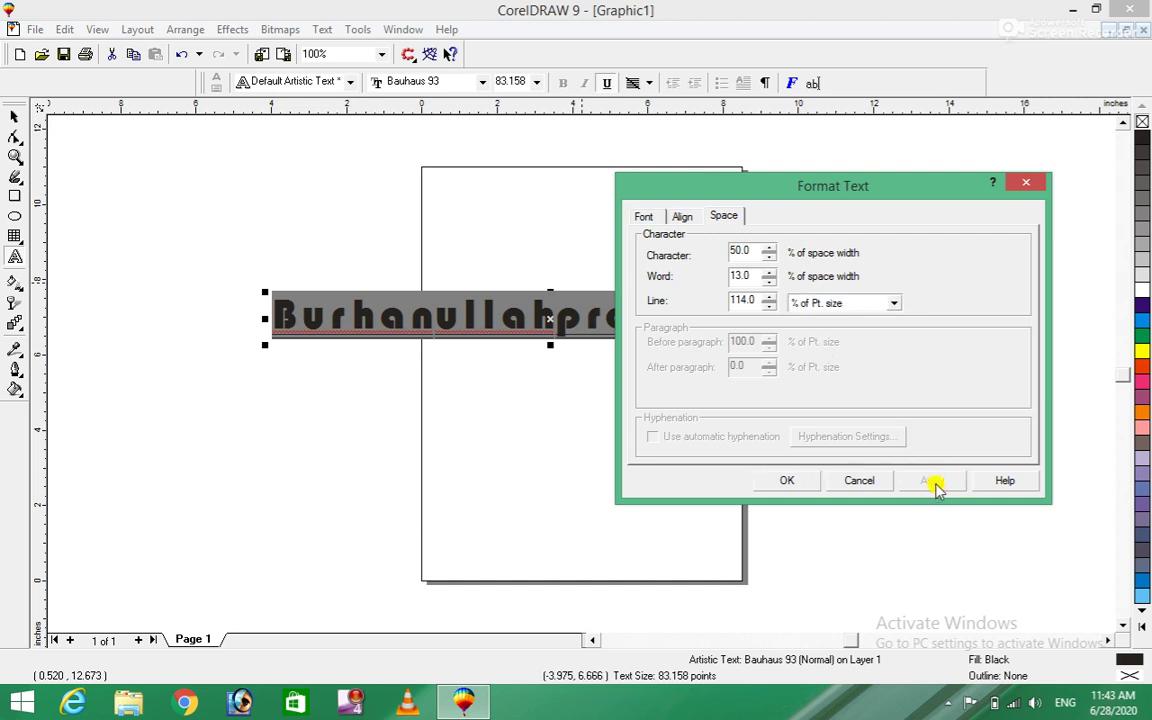
pyautogui.click(864, 482)
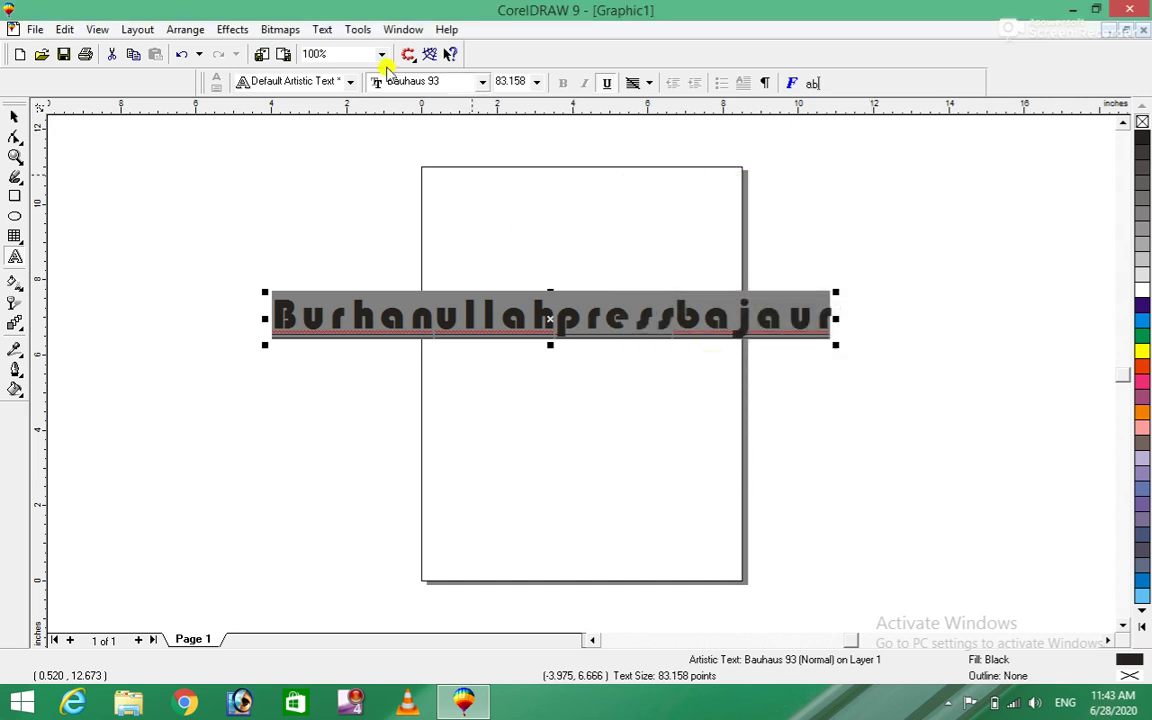
pyautogui.click(324, 31)
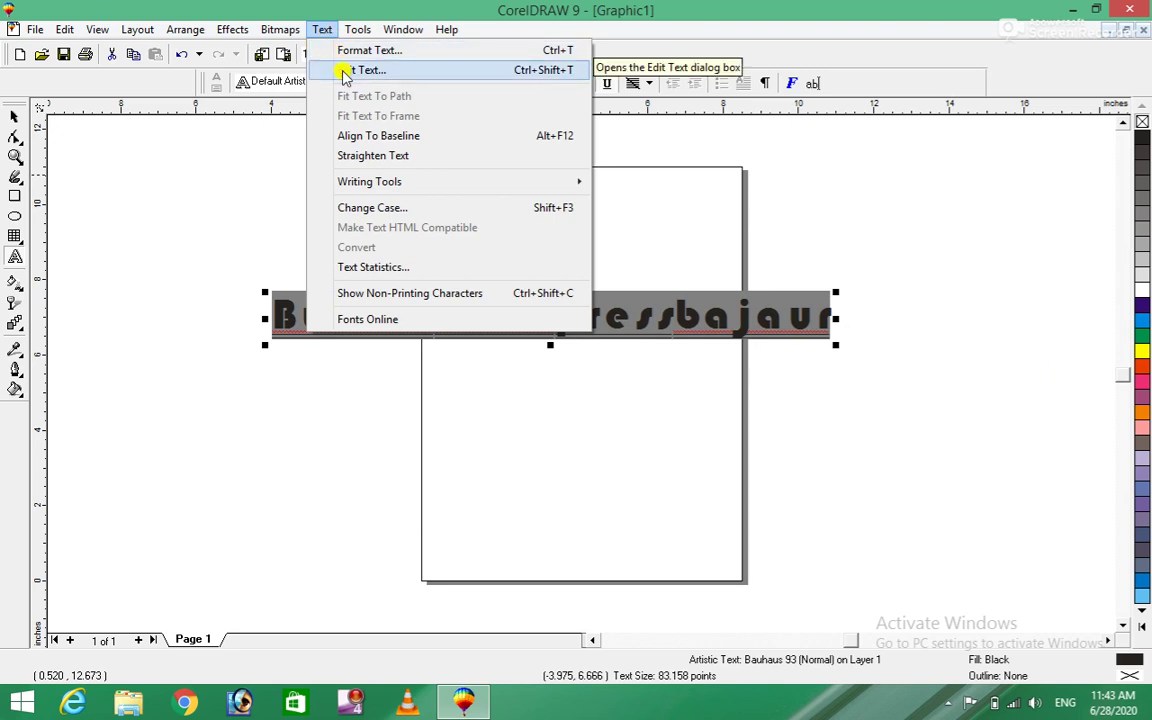
# Delete the first word, type U, then select and delete the remaining press-name text
pyautogui.click(533, 463)
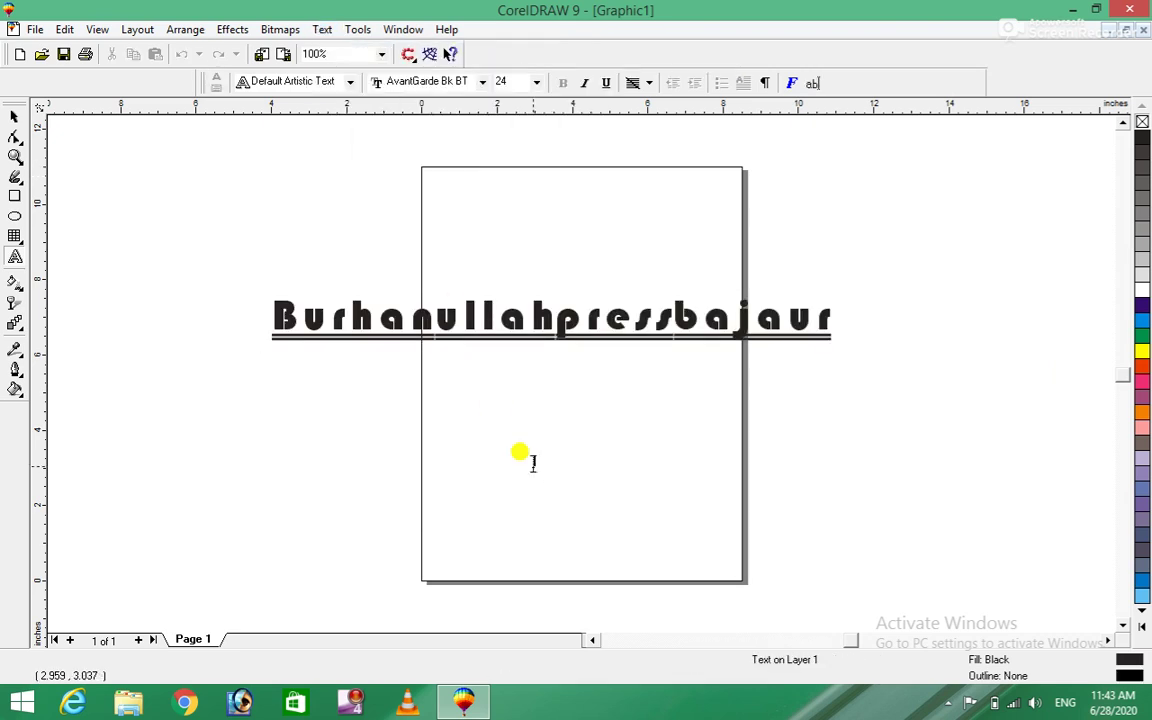
pyautogui.click(16, 117)
pyautogui.click(15, 257)
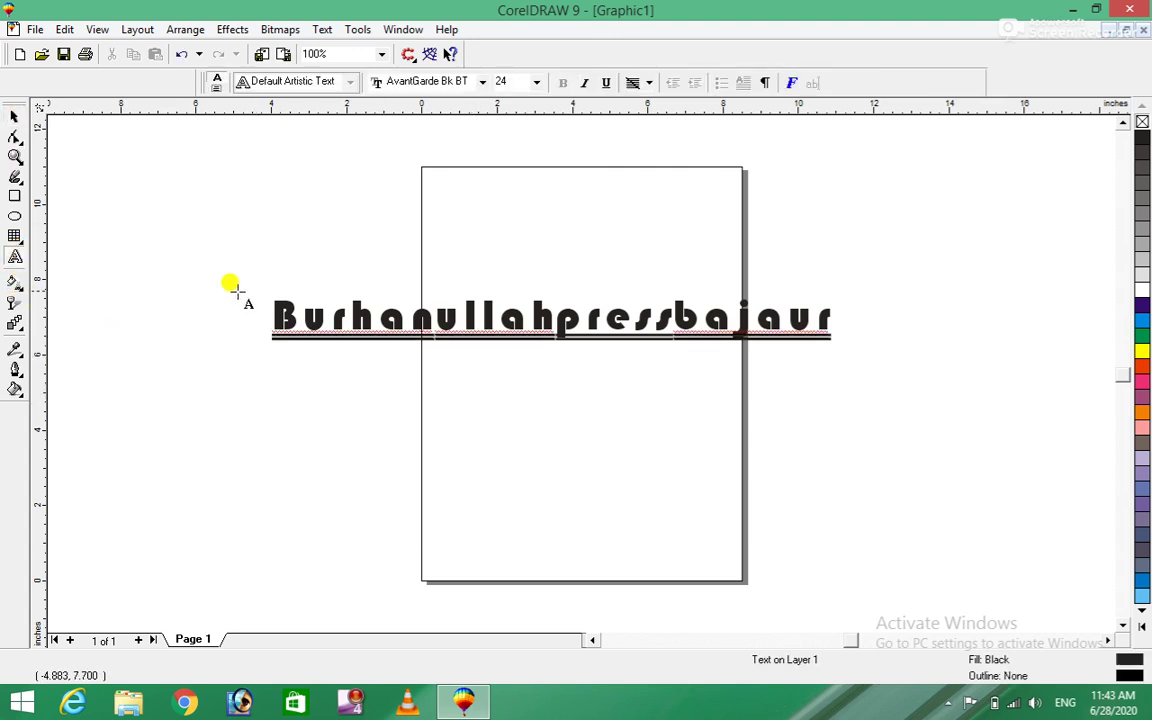
pyautogui.moveTo(262, 310); pyautogui.dragTo(435, 318)
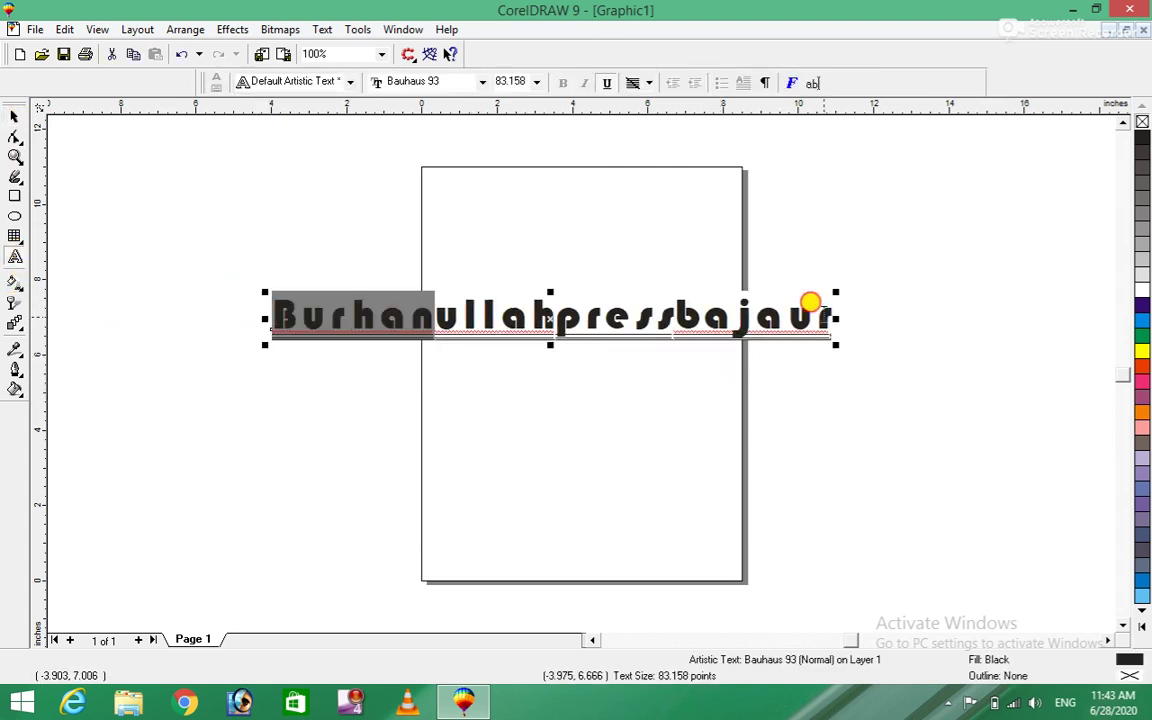
pyautogui.press('Delete')
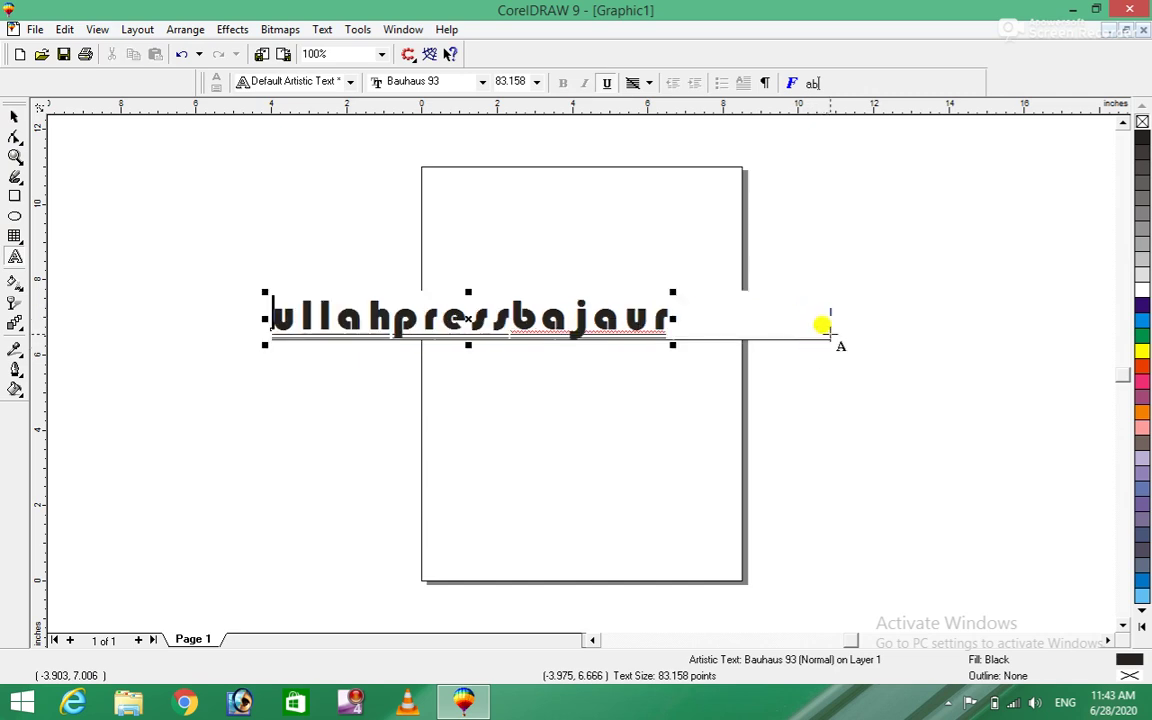
pyautogui.write('U')
pyautogui.click(829, 330)
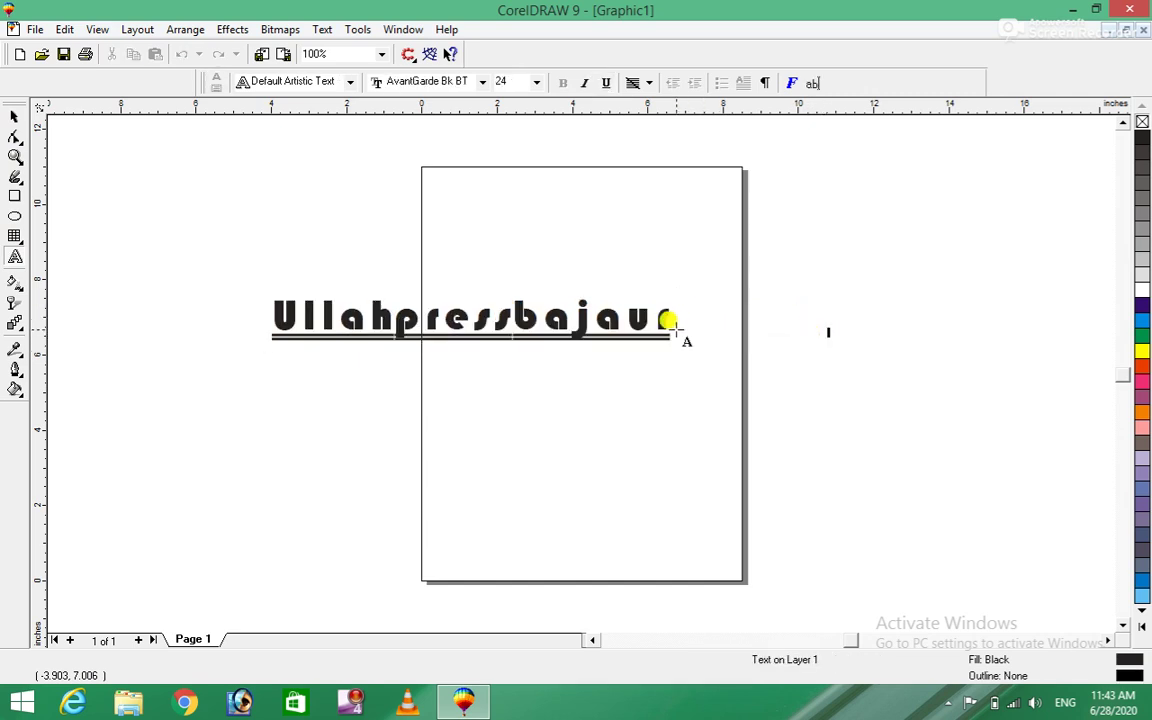
pyautogui.click(662, 320)
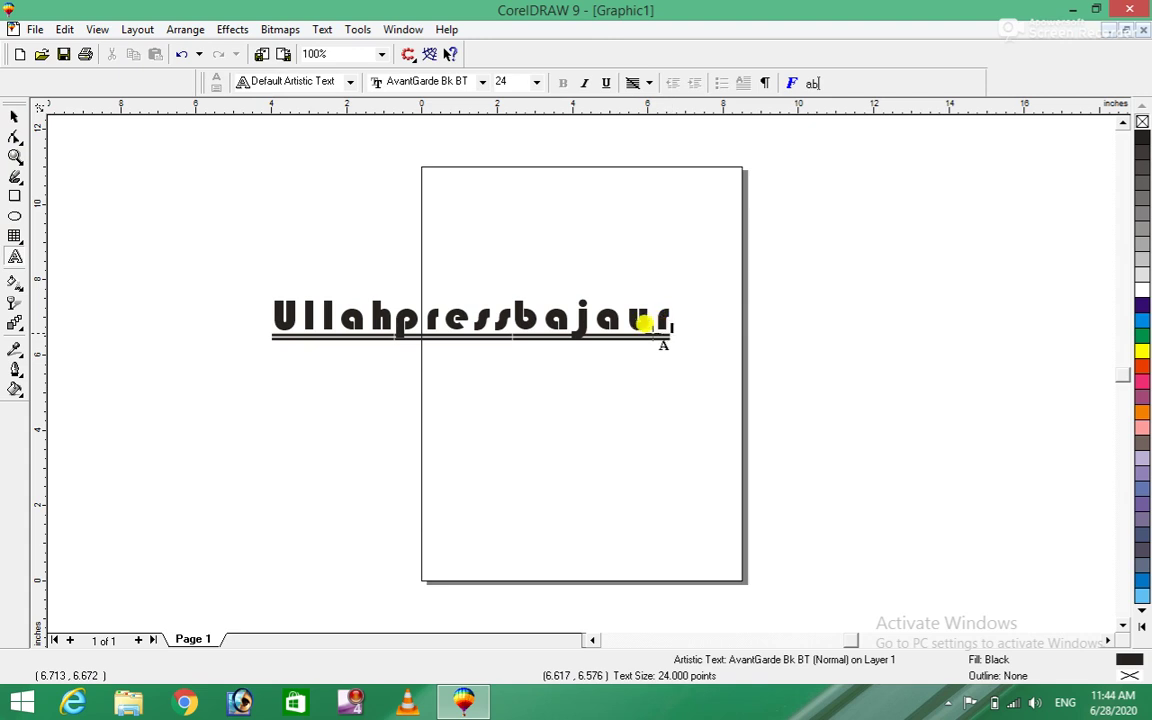
pyautogui.moveTo(662, 322); pyautogui.dragTo(125, 290)
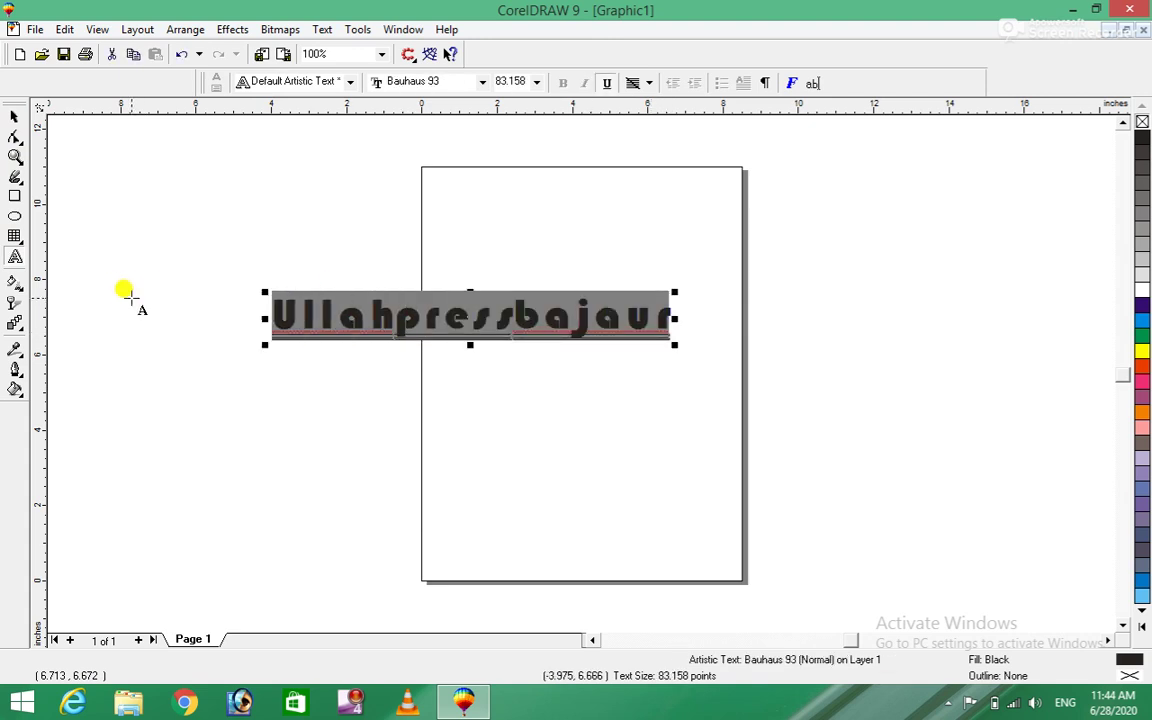
pyautogui.press('Delete')
pyautogui.click(199, 174)
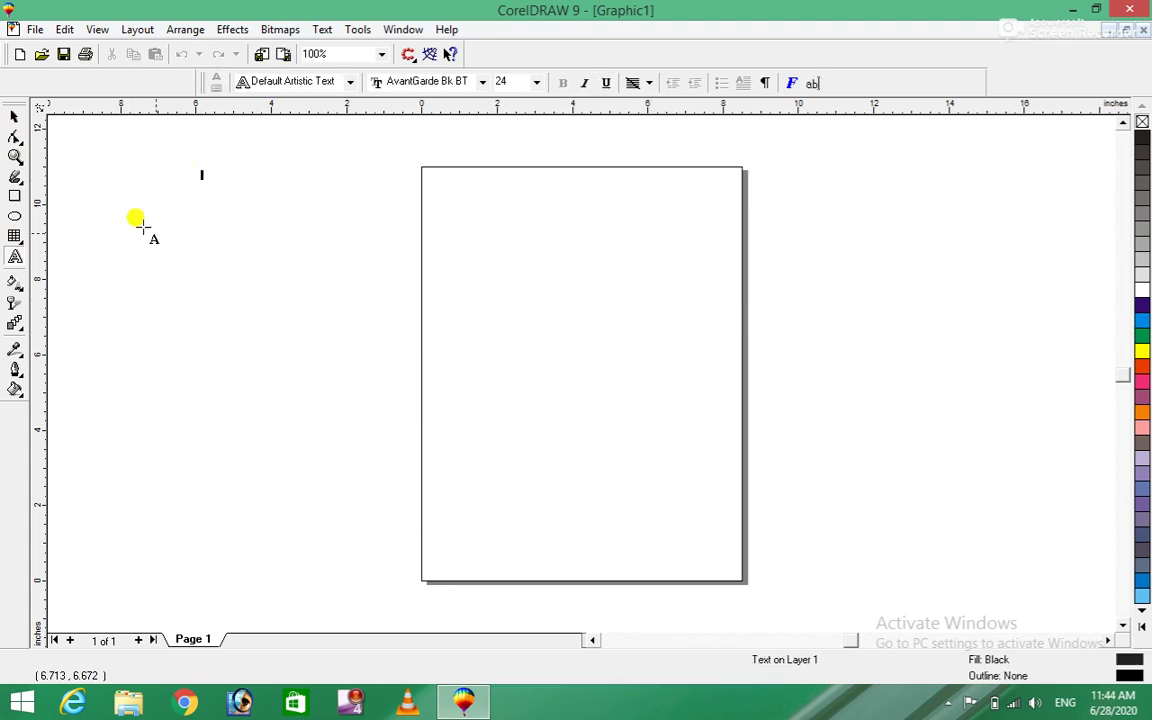
# Type a line naming the graphic design center near the page top in AvantGarde Bk BT
pyautogui.click(291, 249)
pyautogui.write('Bu')
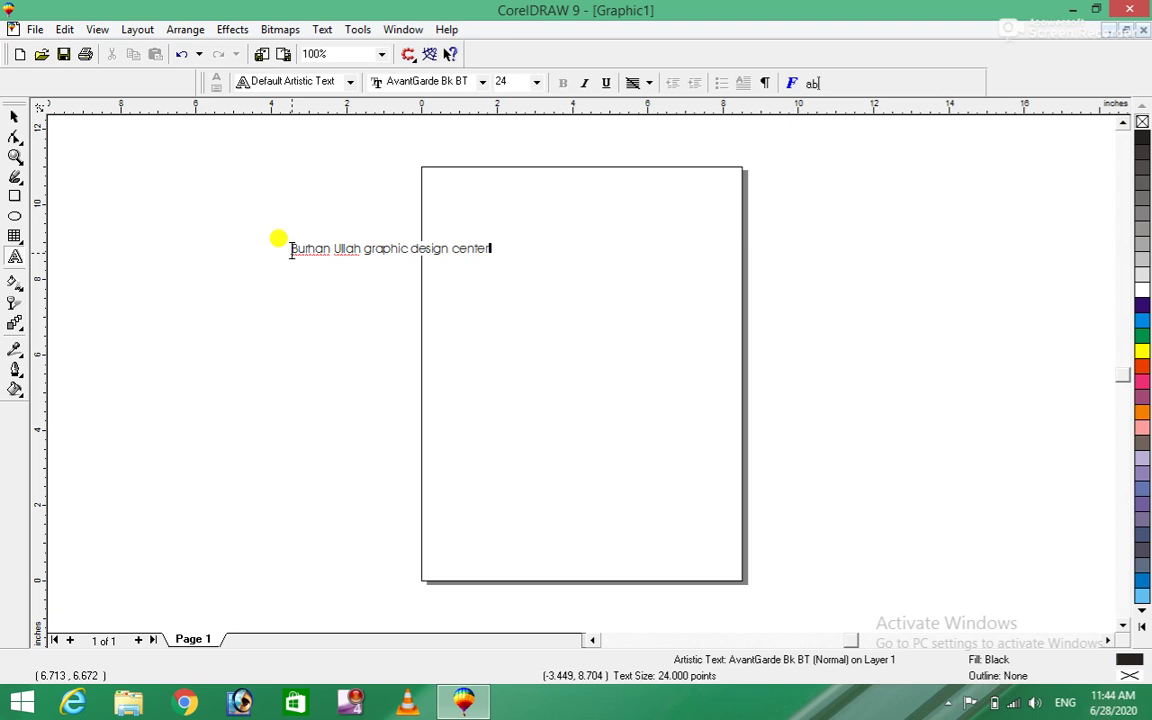
pyautogui.moveTo(290, 248)
pyautogui.mouseDown()
pyautogui.moveTo(480, 262)
pyautogui.moveTo(657, 368)
pyautogui.mouseUp()
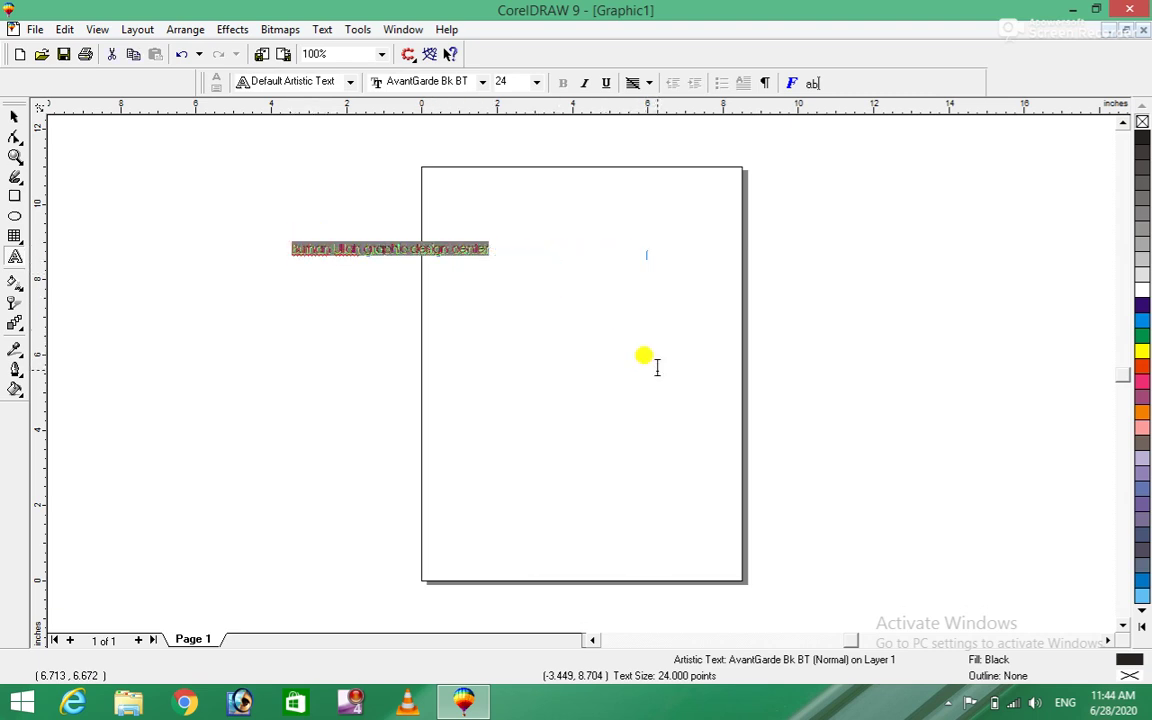
pyautogui.click(160, 350)
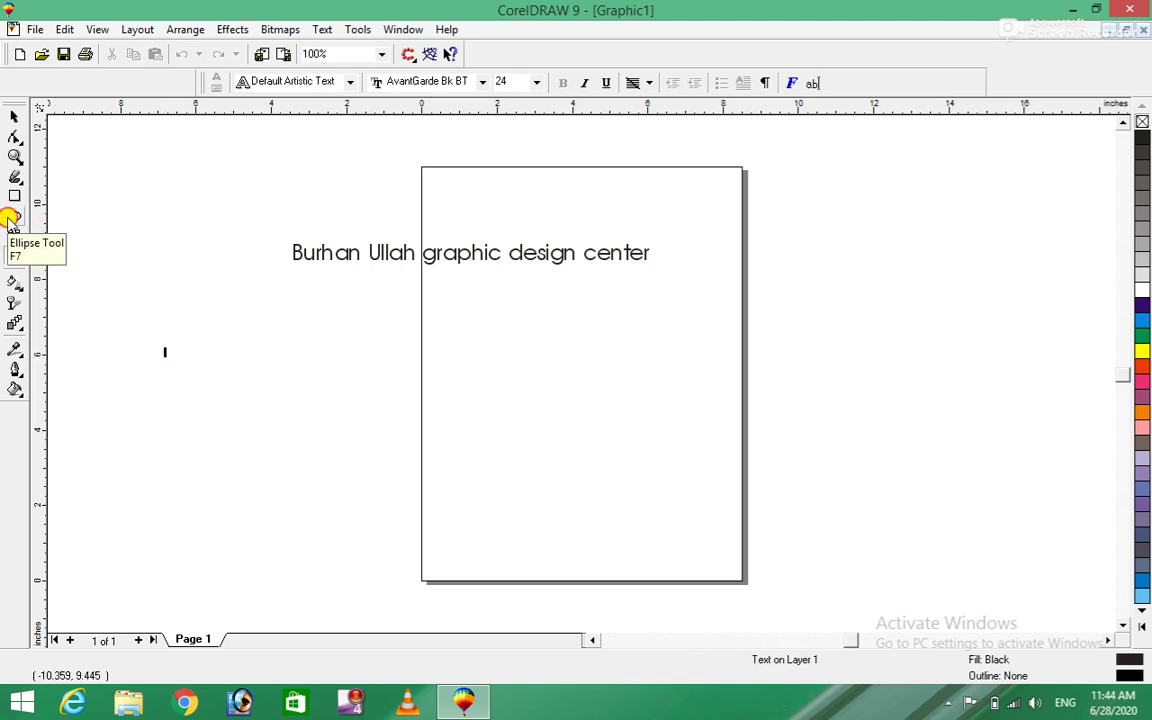
# Draw an unfilled 8.273 × 7.723 inch ellipse below the text line, then reselect the text
pyautogui.click(12, 217)
pyautogui.moveTo(318, 292)
pyautogui.mouseDown()
pyautogui.moveTo(599, 506)
pyautogui.moveTo(625, 580)
pyautogui.mouseUp()
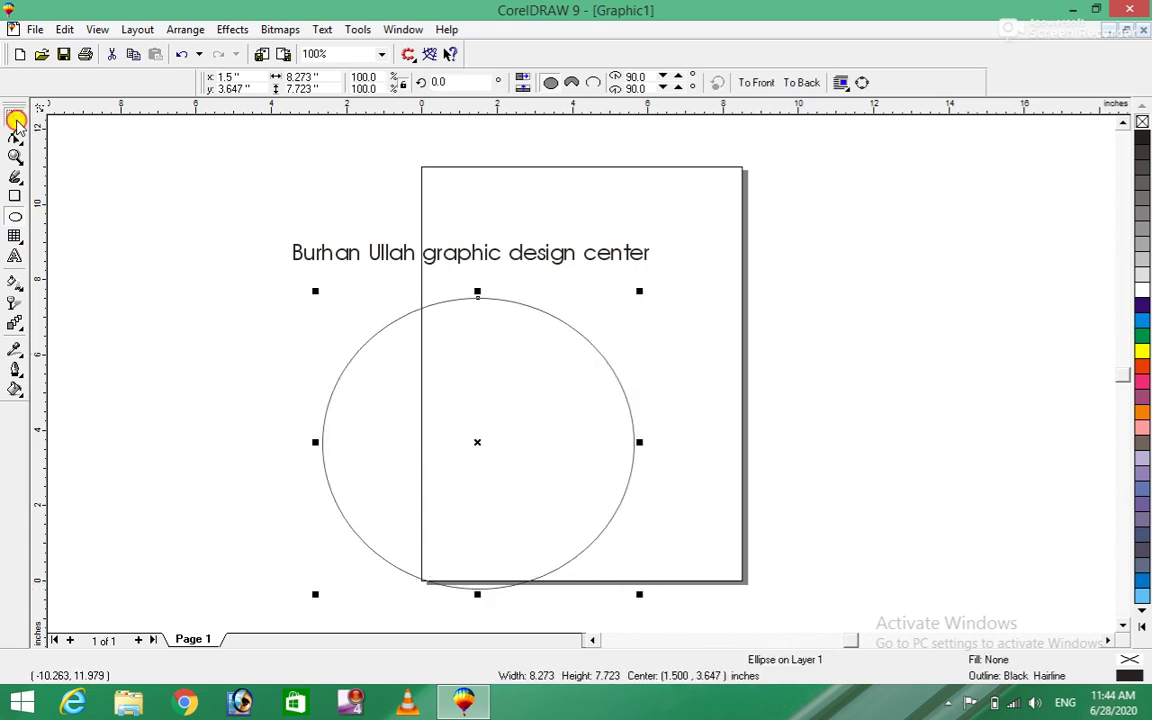
pyautogui.click(355, 256)
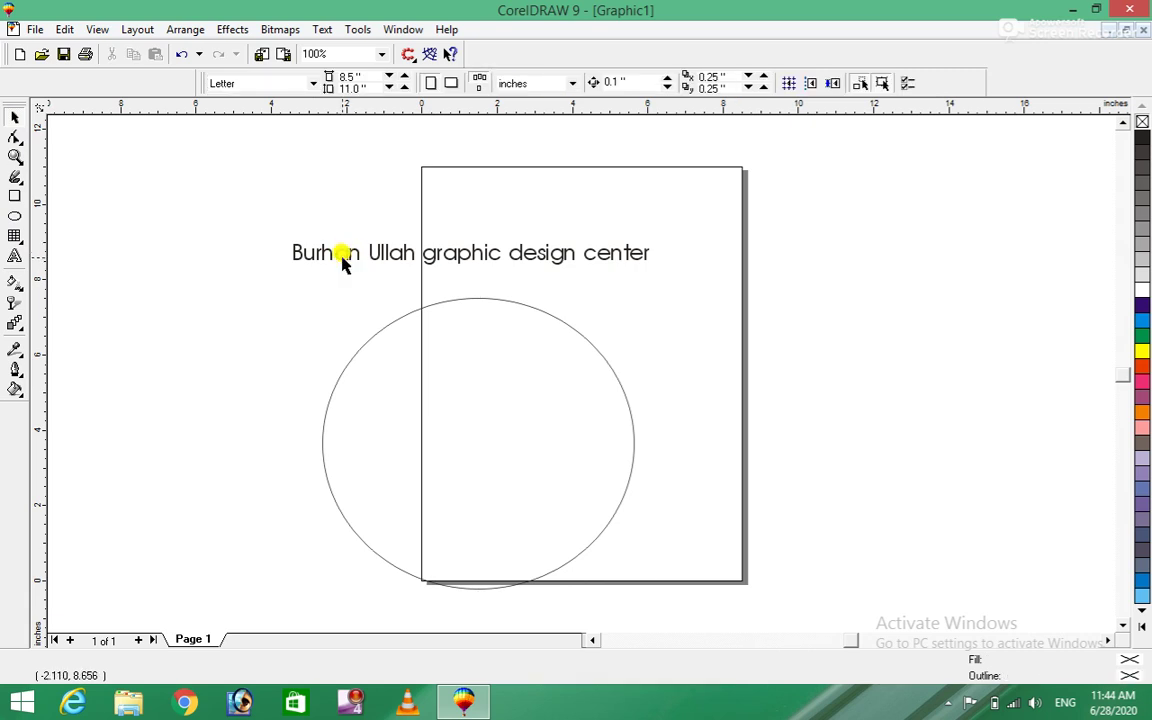
pyautogui.click(343, 260)
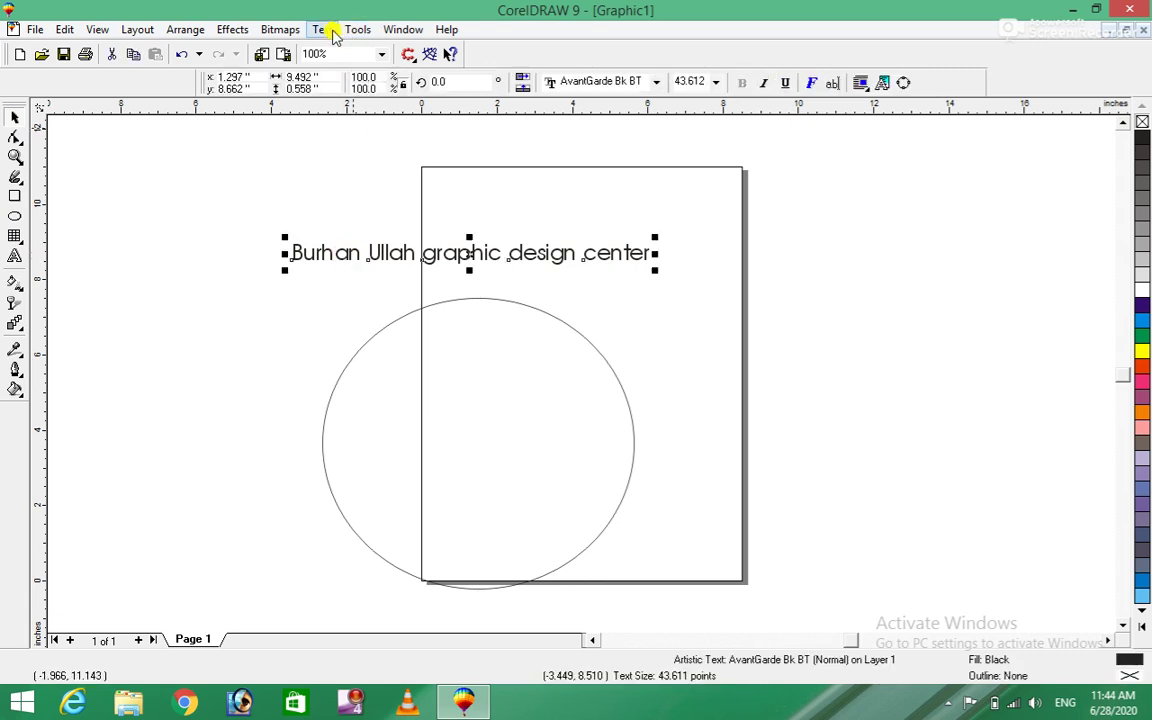
pyautogui.click(330, 31)
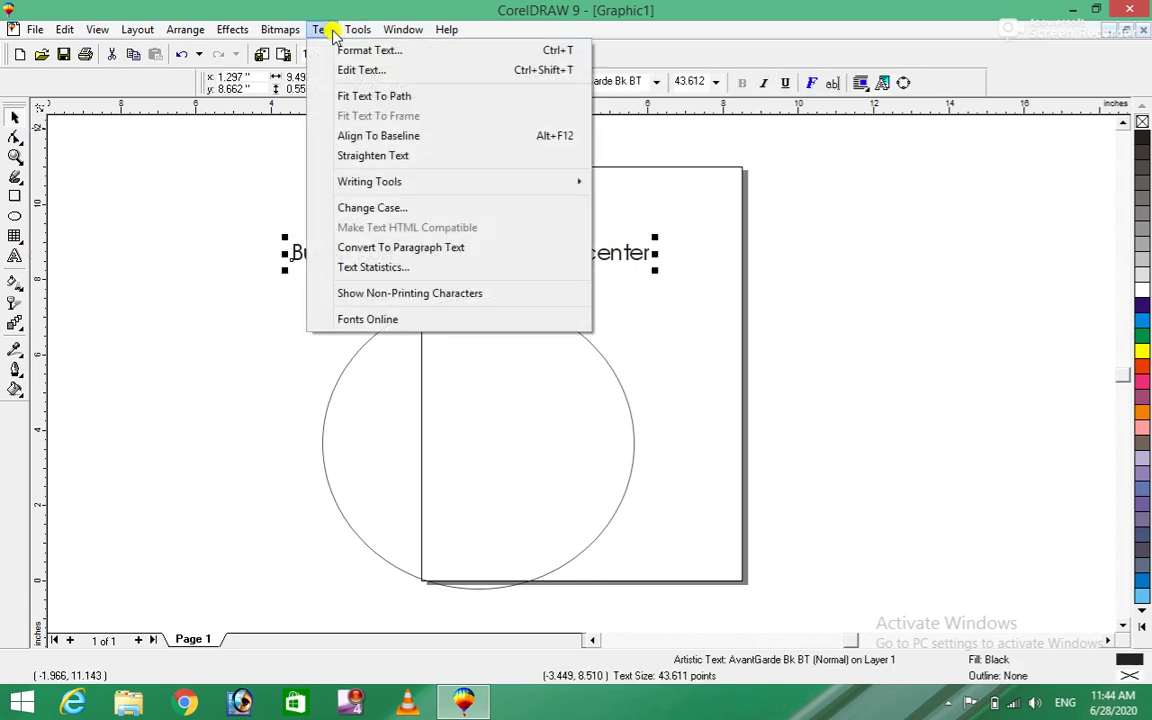
pyautogui.click(380, 72)
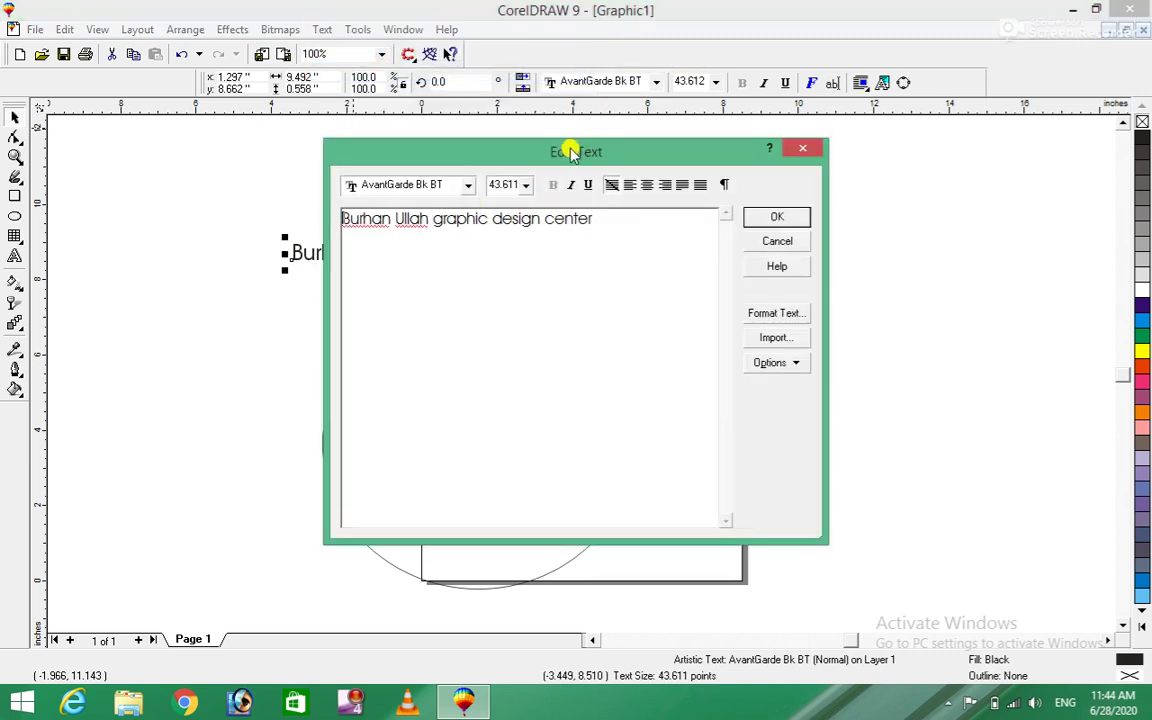
pyautogui.moveTo(555, 152)
pyautogui.mouseDown()
pyautogui.moveTo(757, 158)
pyautogui.moveTo(553, 144)
pyautogui.mouseUp()
pyautogui.click(516, 178)
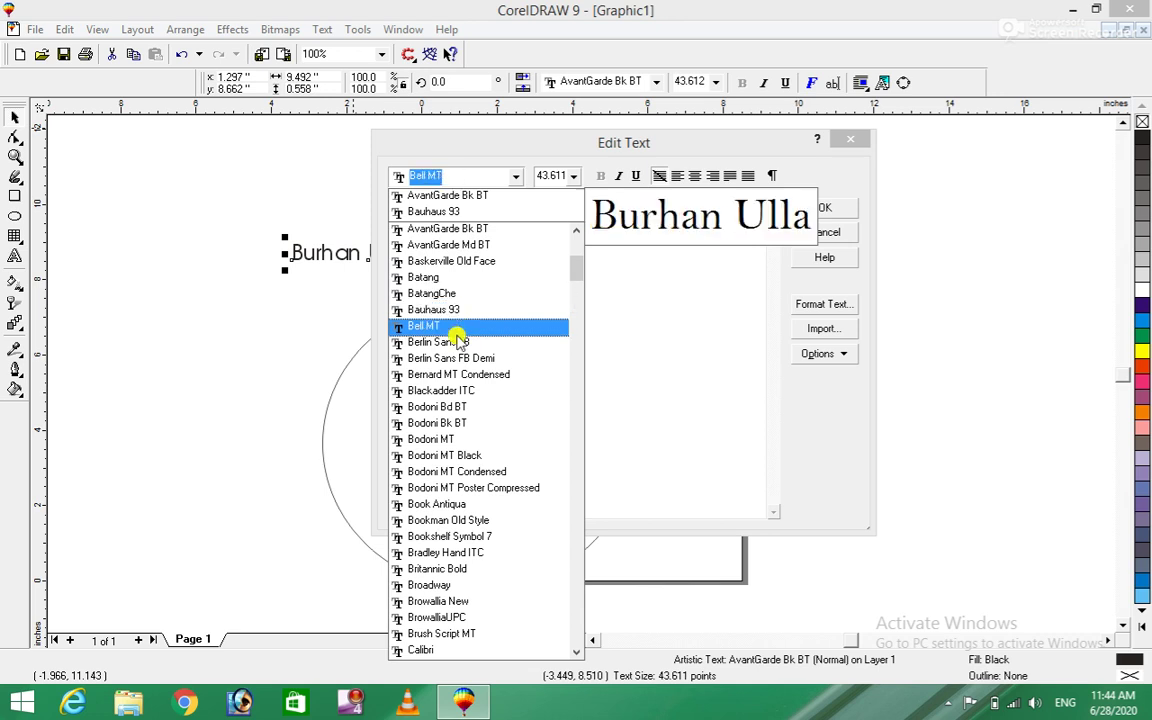
pyautogui.click(453, 391)
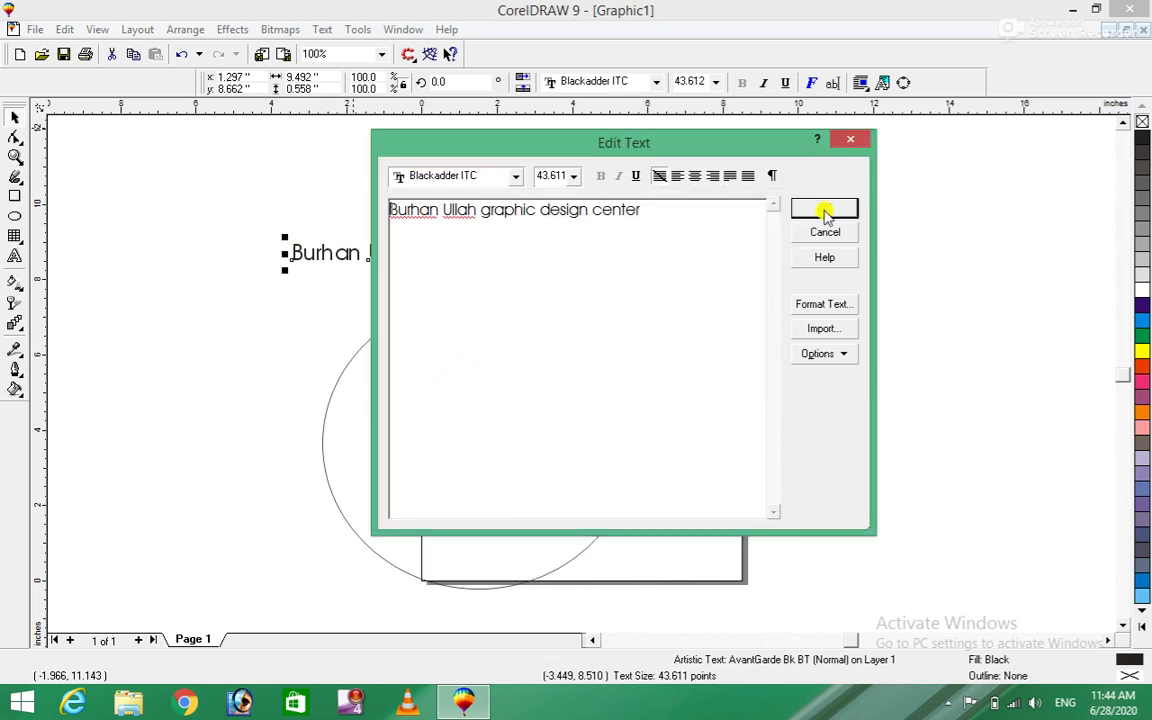
pyautogui.click(825, 213)
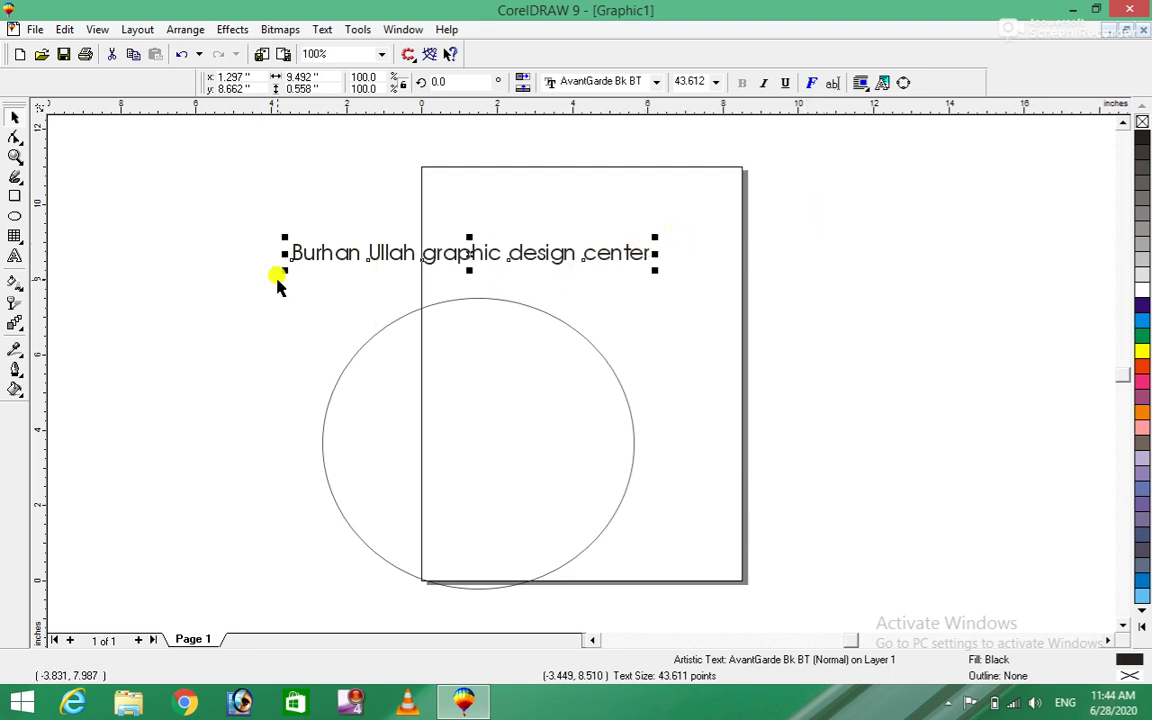
pyautogui.click(14, 257)
# Set the whole design-center text line in the Bradley Hand ITC font via Edit Text
pyautogui.moveTo(288, 250); pyautogui.dragTo(711, 252)
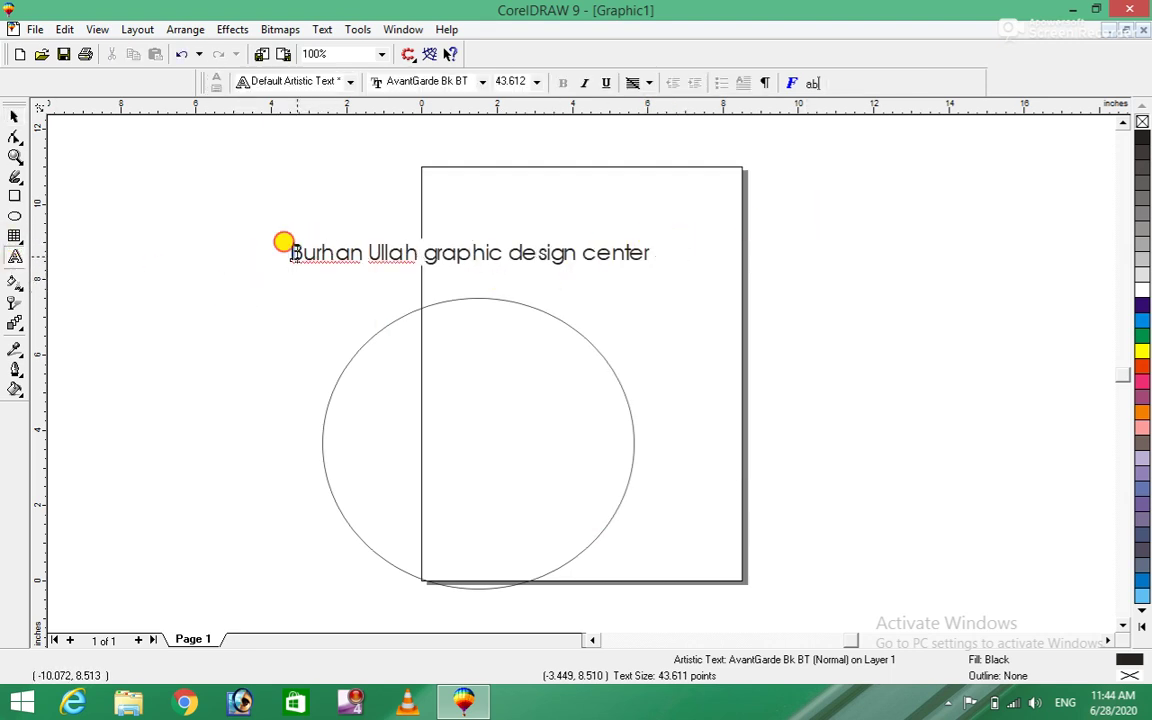
pyautogui.click(322, 29)
pyautogui.click(345, 69)
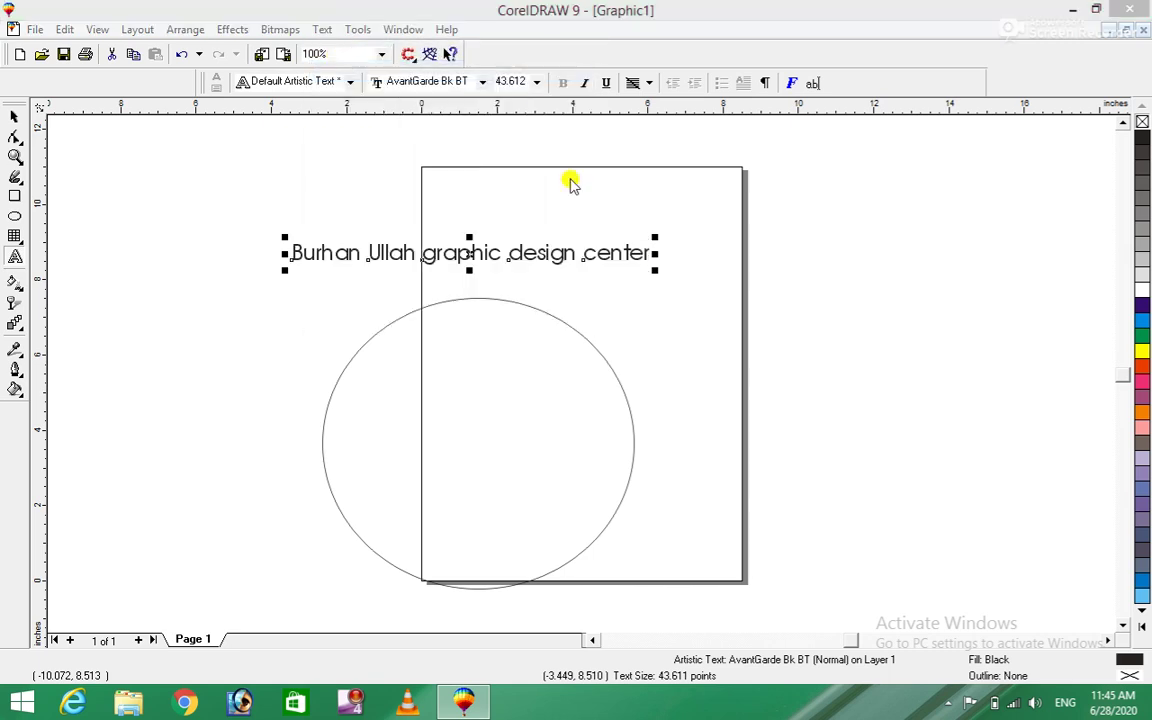
pyautogui.click(467, 185)
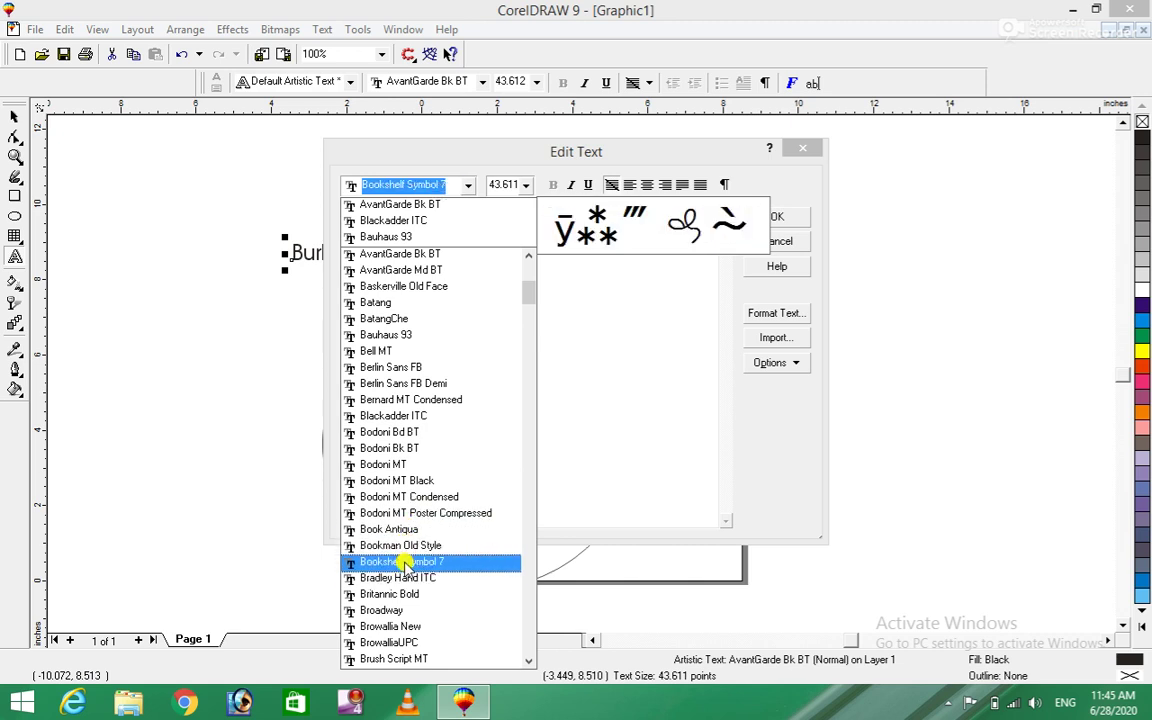
pyautogui.click(405, 577)
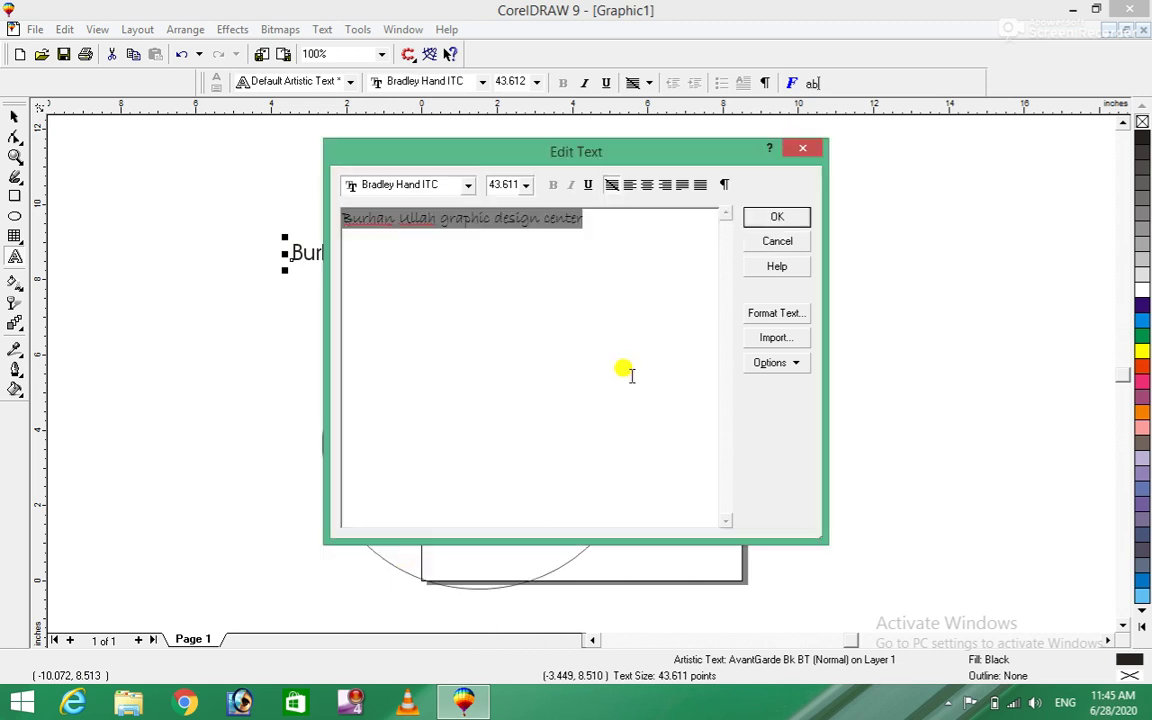
pyautogui.click(774, 216)
pyautogui.click(634, 256)
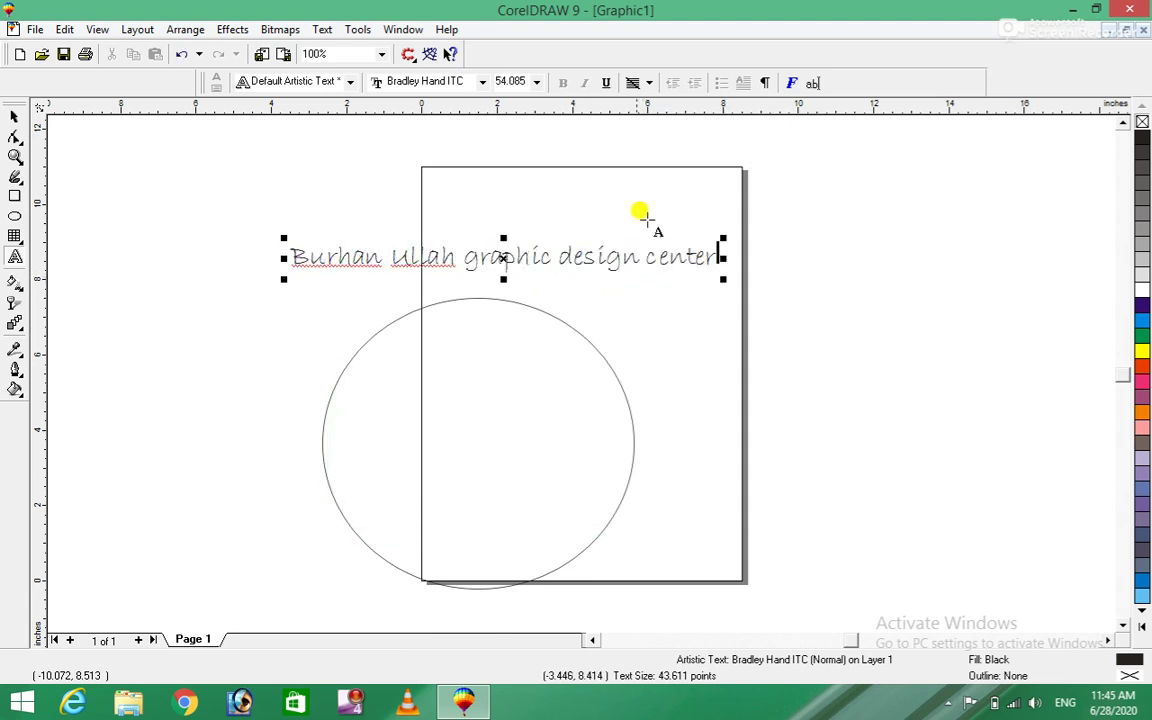
pyautogui.click(324, 30)
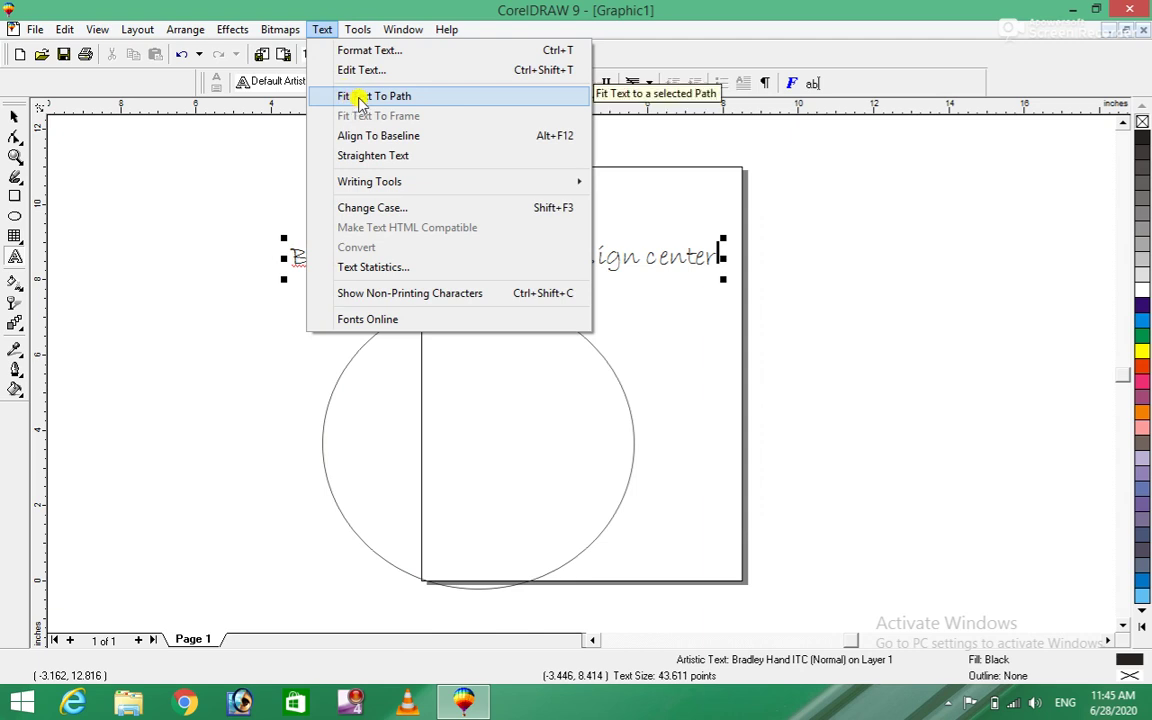
# Fit the design-center text to the circle path, undoing the trial offset drags
pyautogui.click(426, 96)
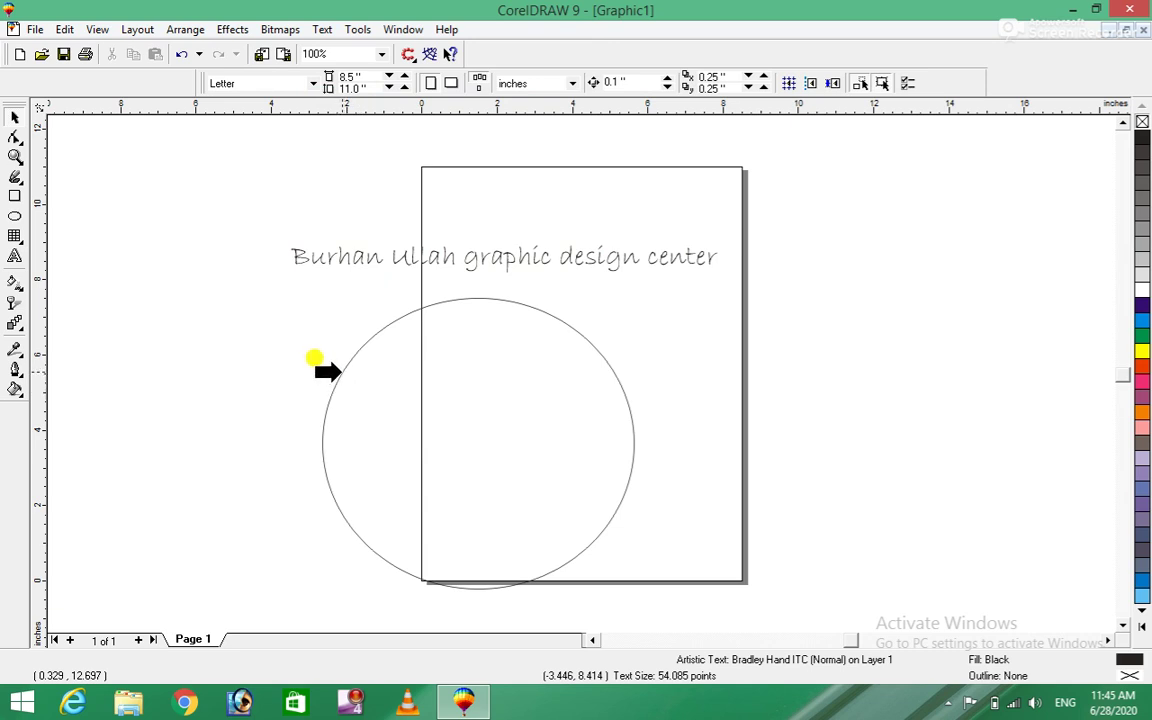
pyautogui.click(340, 371)
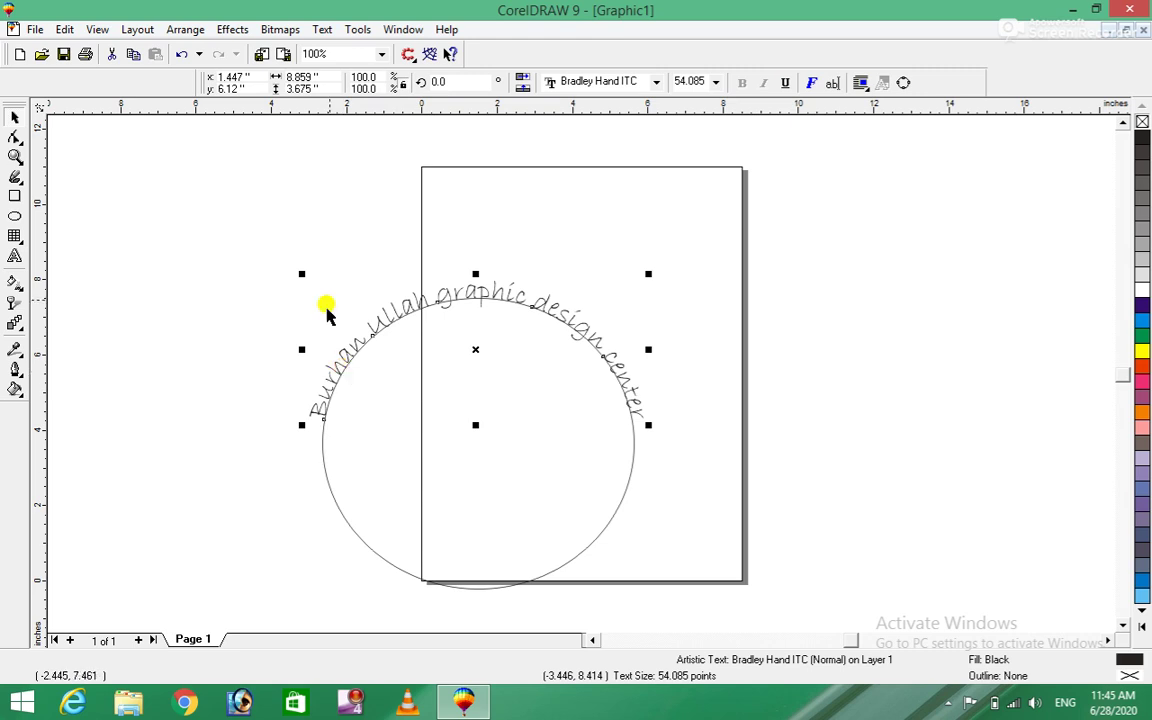
pyautogui.moveTo(477, 351); pyautogui.dragTo(500, 341)
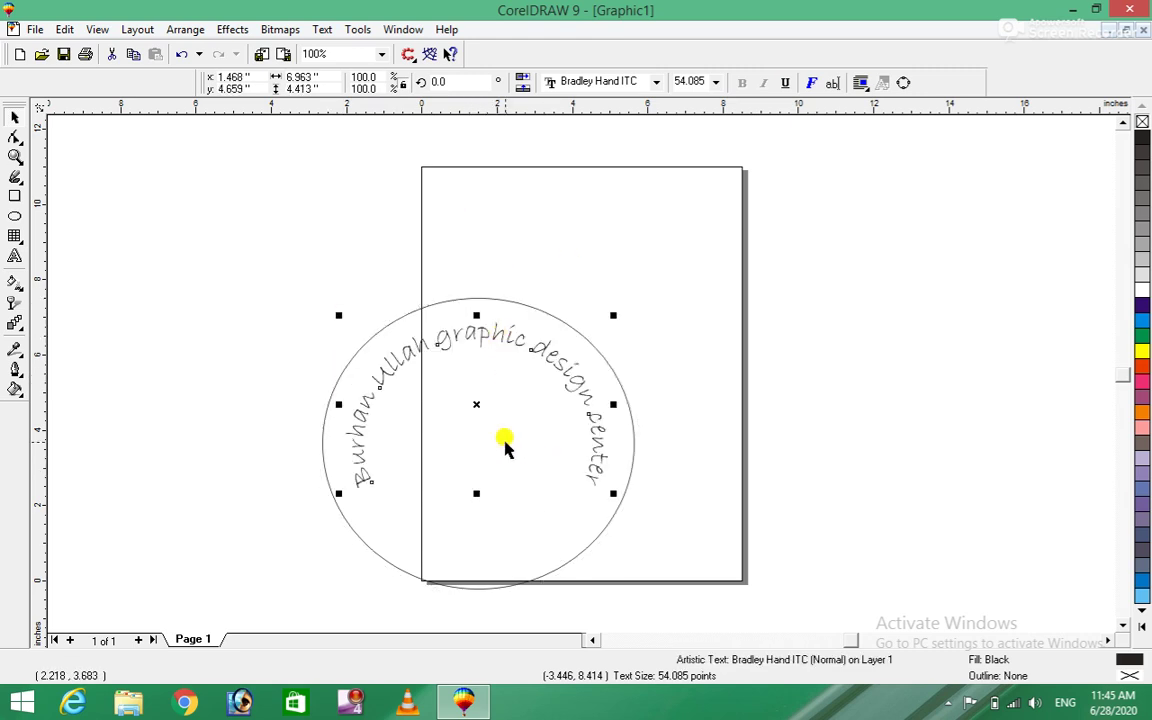
pyautogui.moveTo(476, 404); pyautogui.dragTo(472, 355)
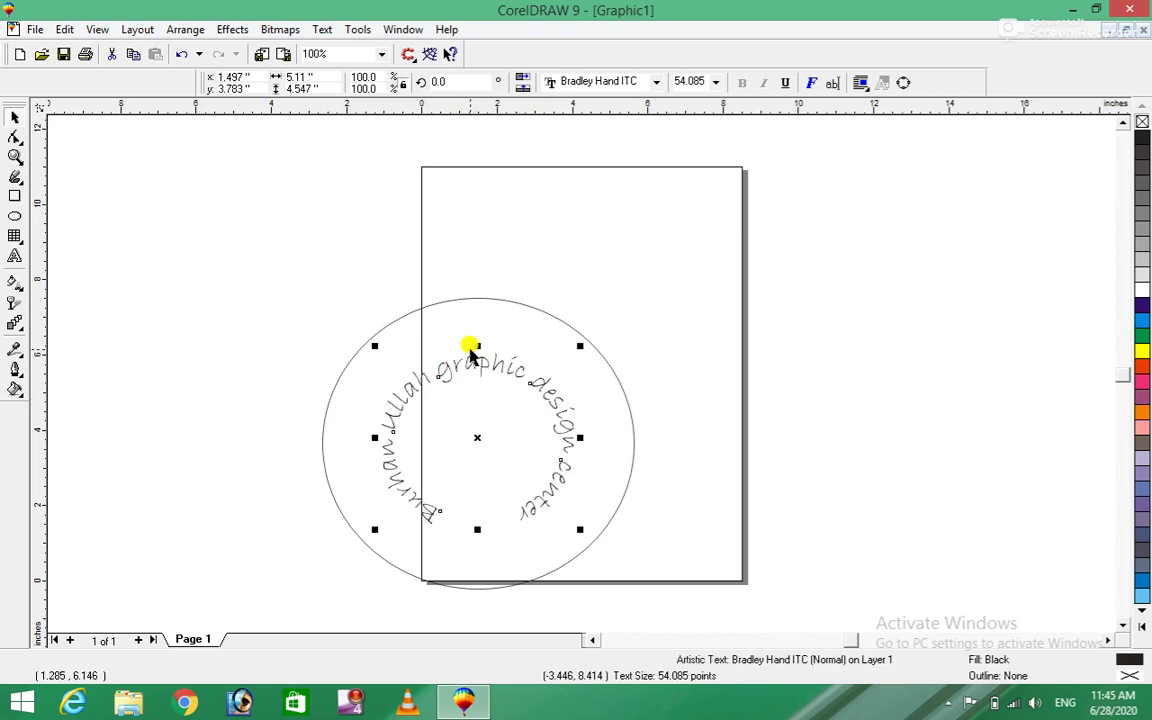
pyautogui.moveTo(476, 437); pyautogui.dragTo(481, 548)
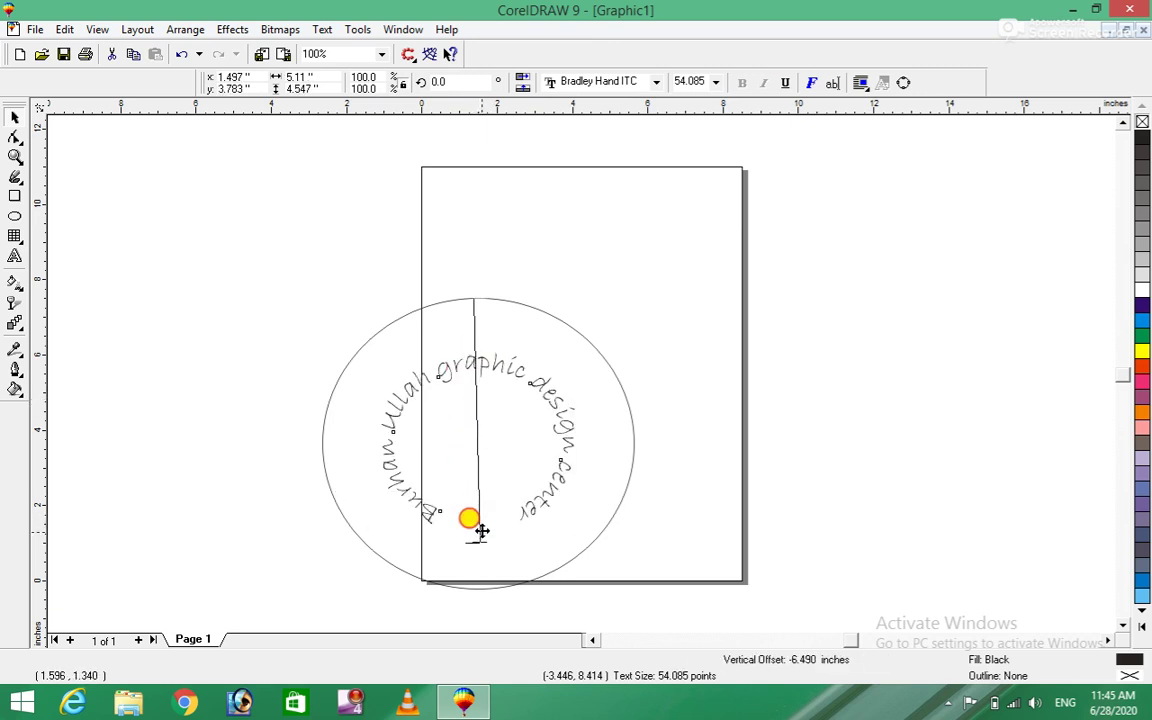
pyautogui.hotkey('ctrl', 'z')
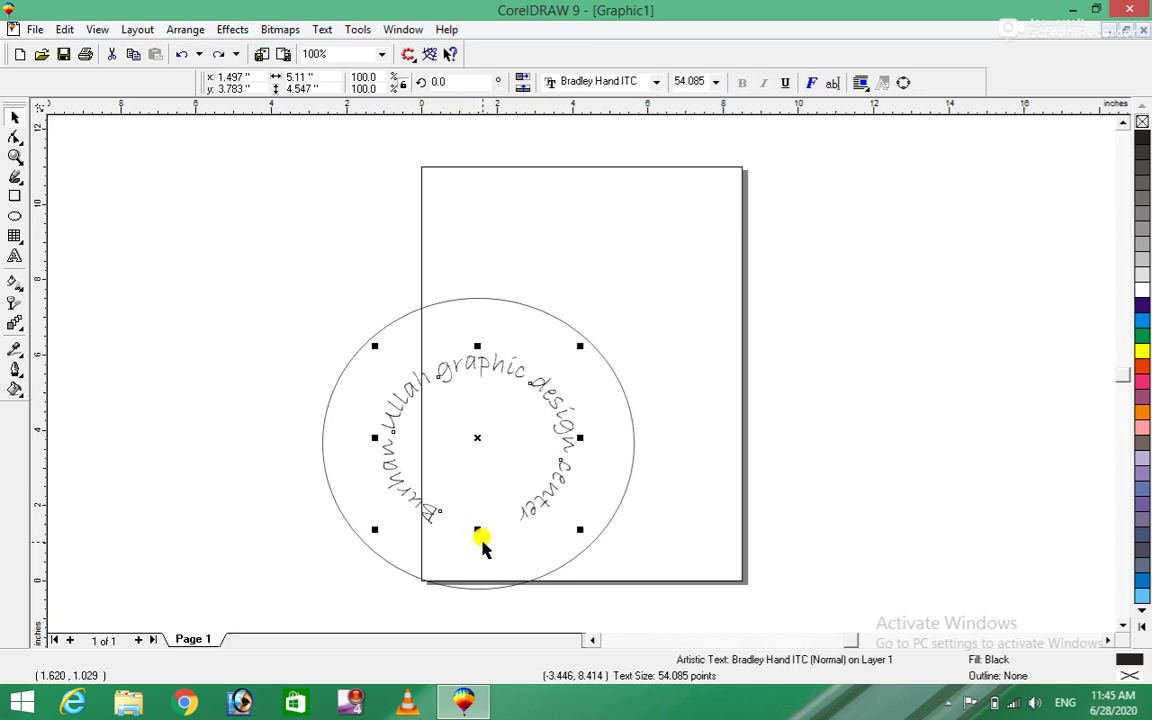
pyautogui.hotkey('ctrl', 'z')
# Move the circle with its arched text onto the page
pyautogui.click(805, 514)
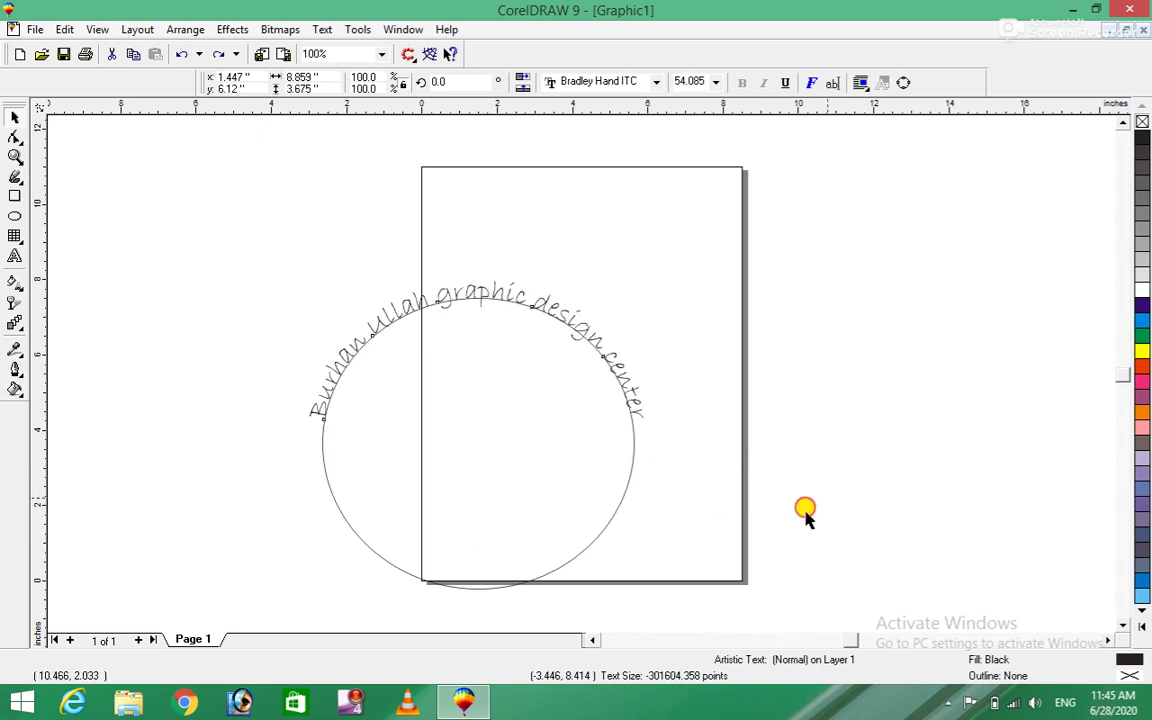
pyautogui.click(493, 494)
pyautogui.moveTo(479, 449); pyautogui.dragTo(576, 397)
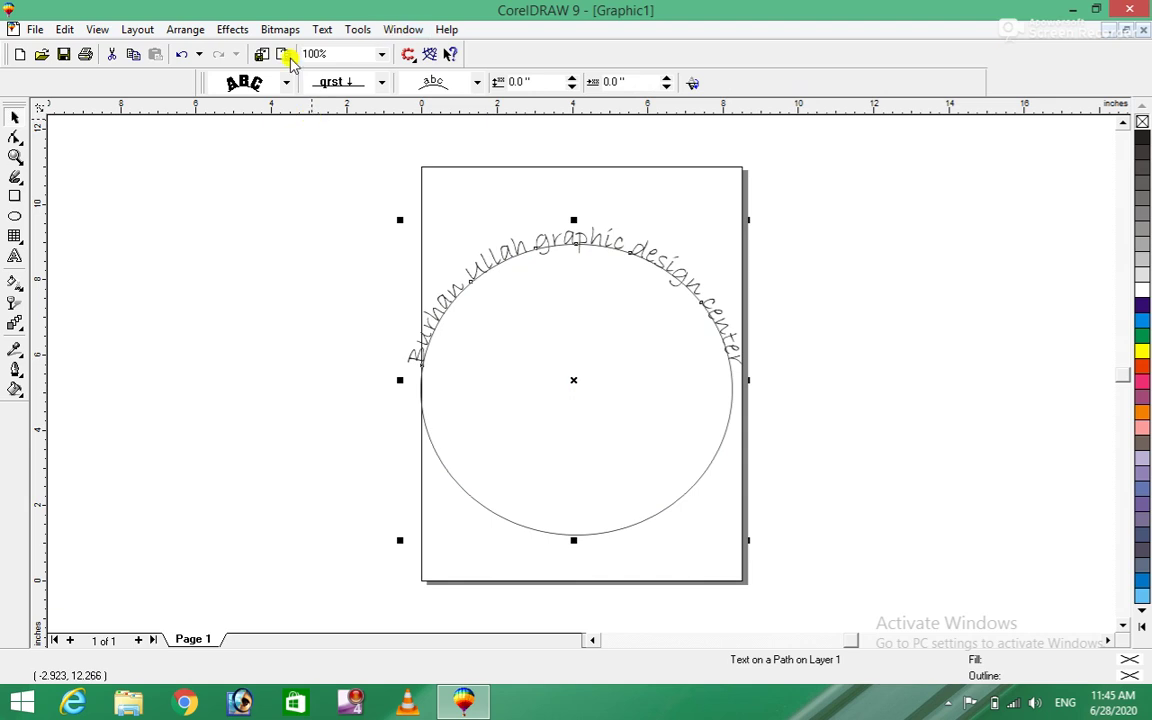
pyautogui.click(287, 84)
# Place the text along the bottom of the circle using the Text on Path placement options
pyautogui.click(287, 87)
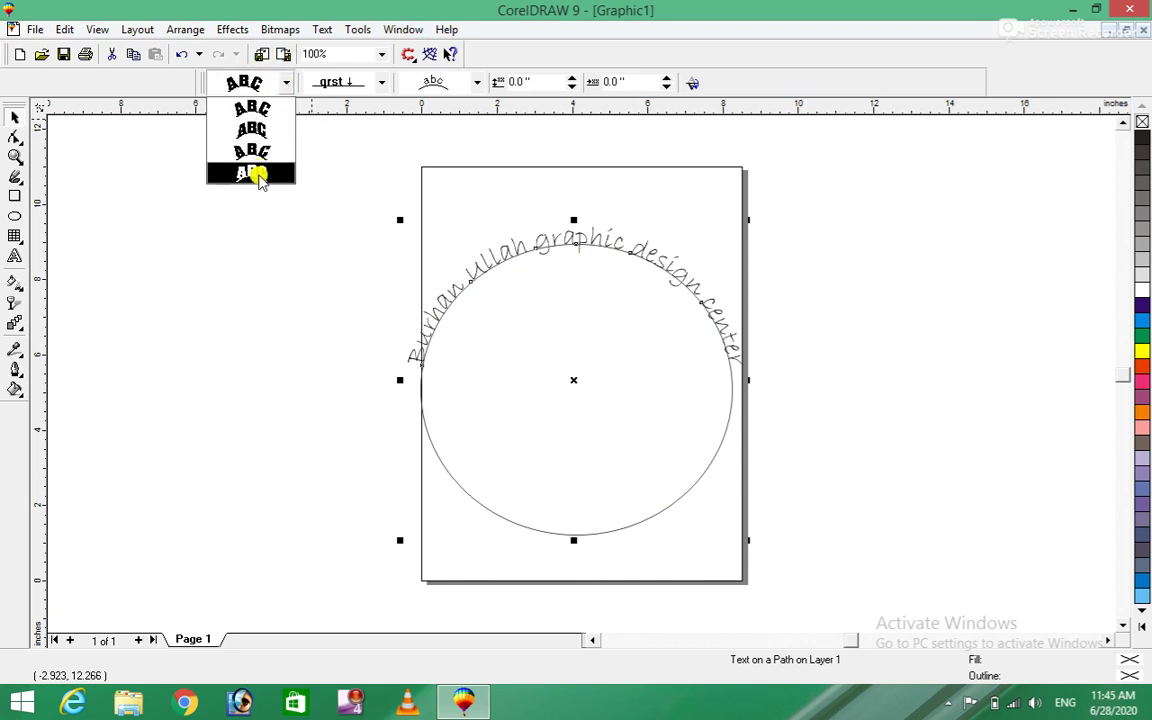
pyautogui.click(259, 111)
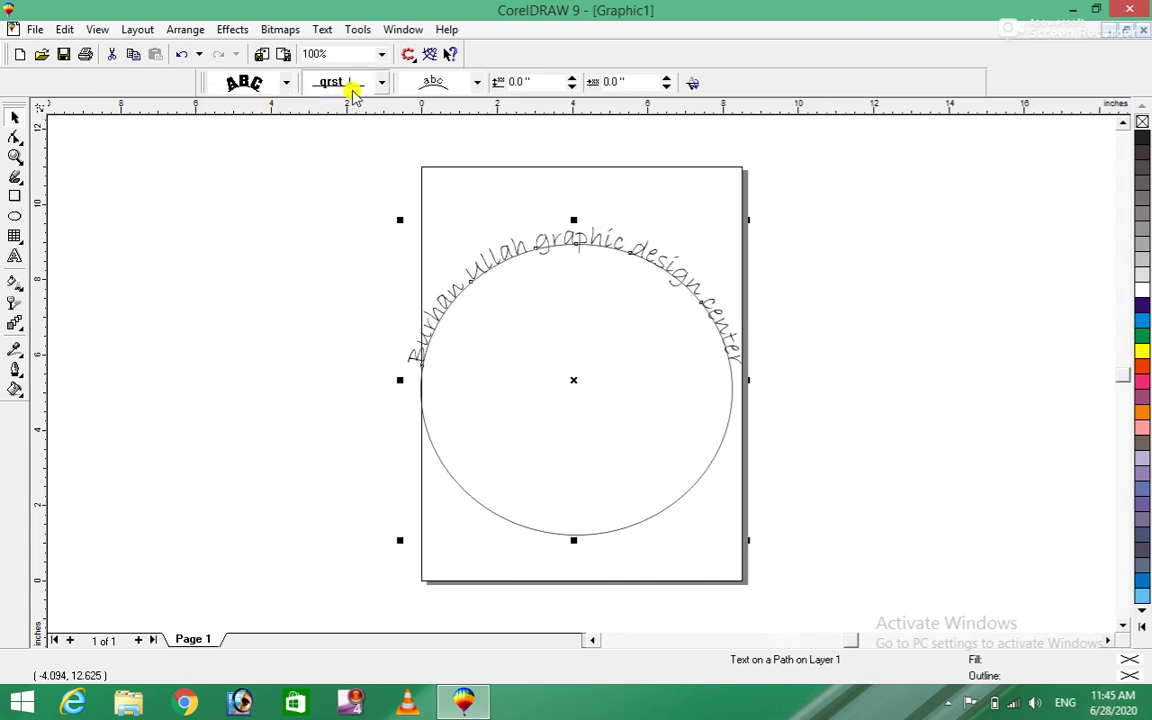
pyautogui.click(380, 87)
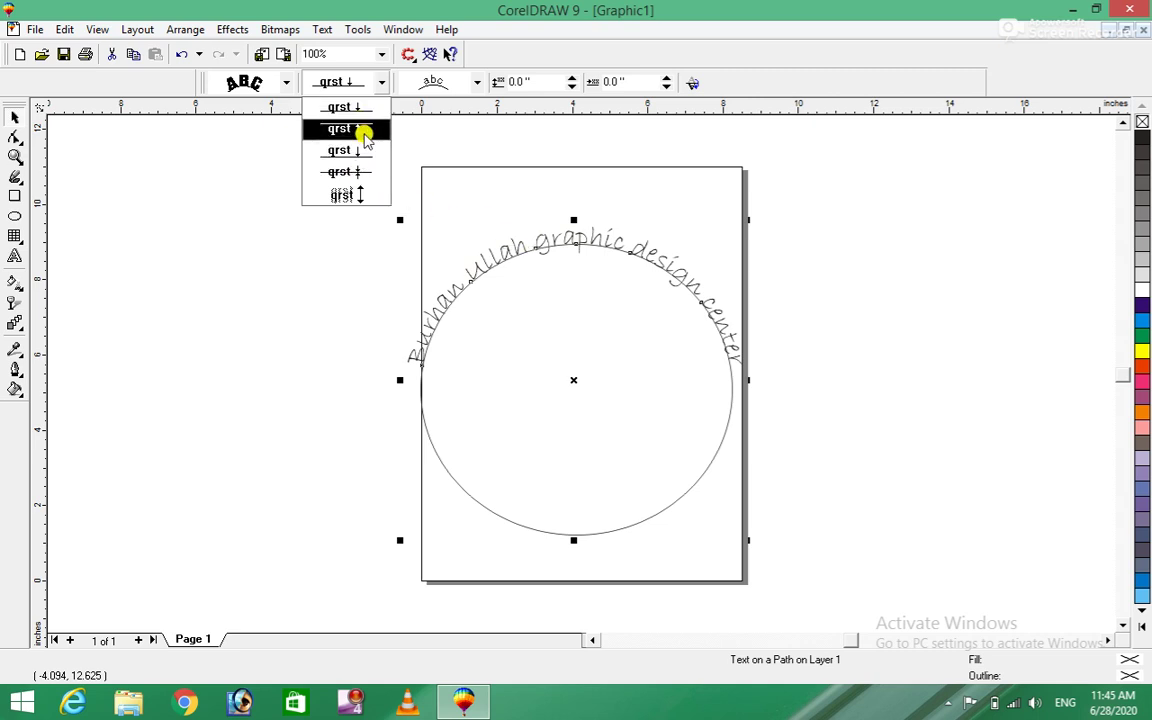
pyautogui.click(345, 108)
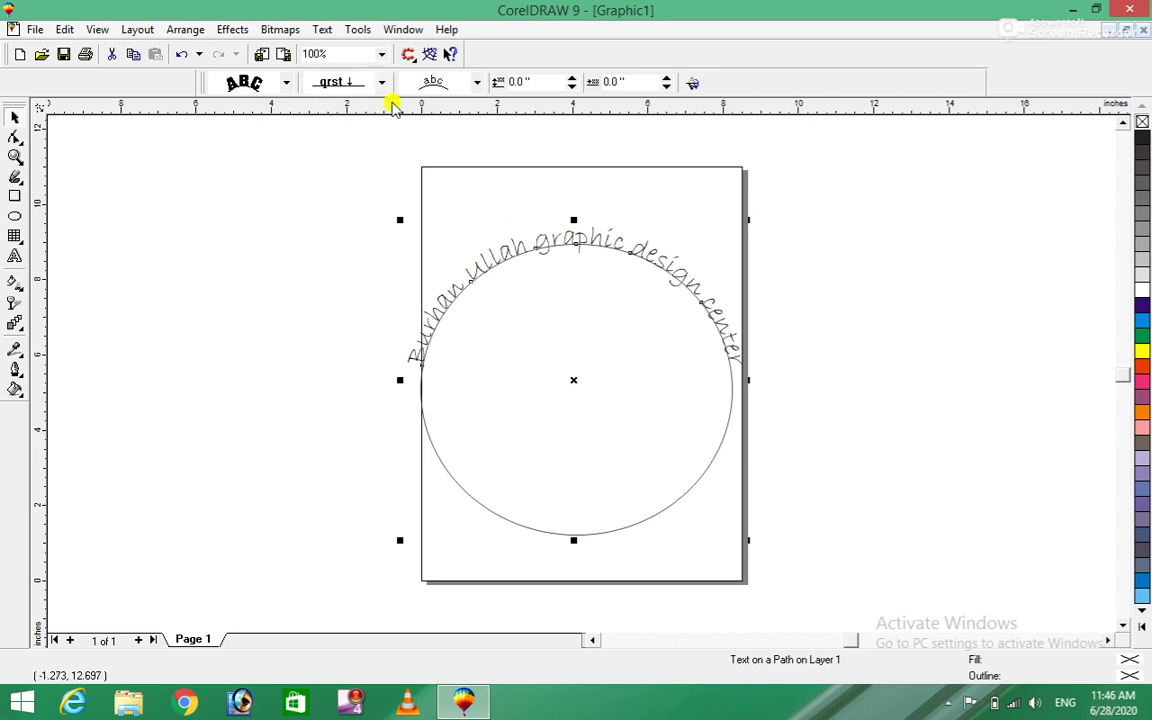
pyautogui.click(477, 82)
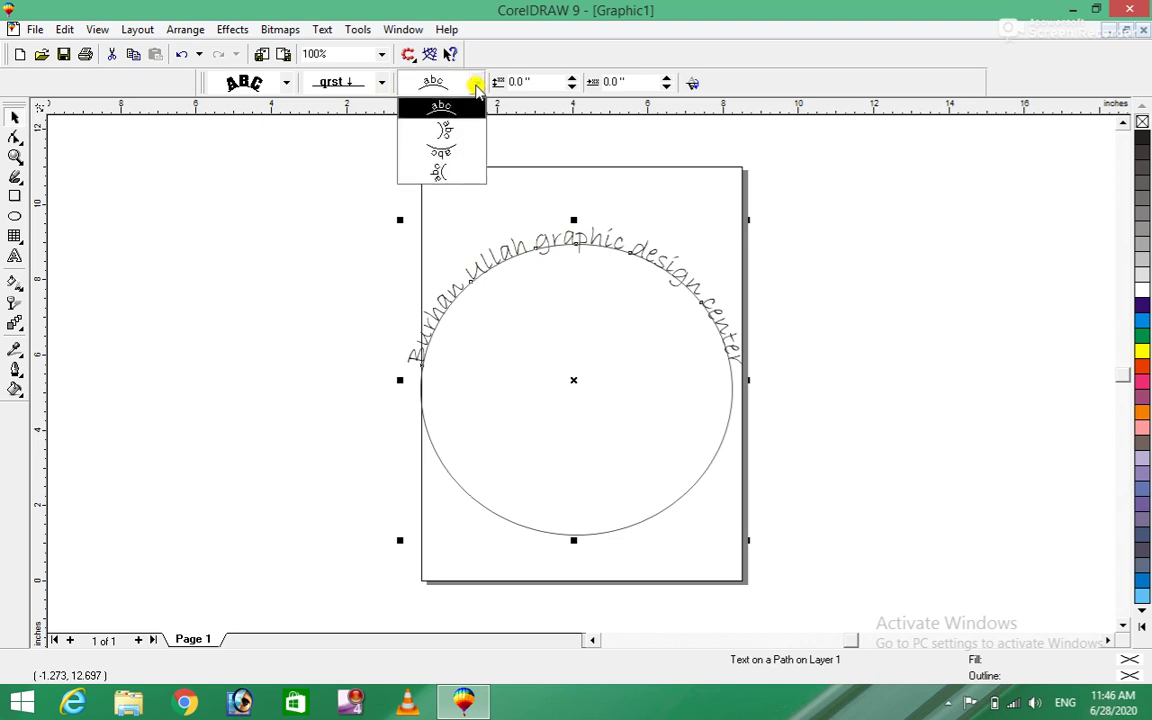
pyautogui.click(441, 155)
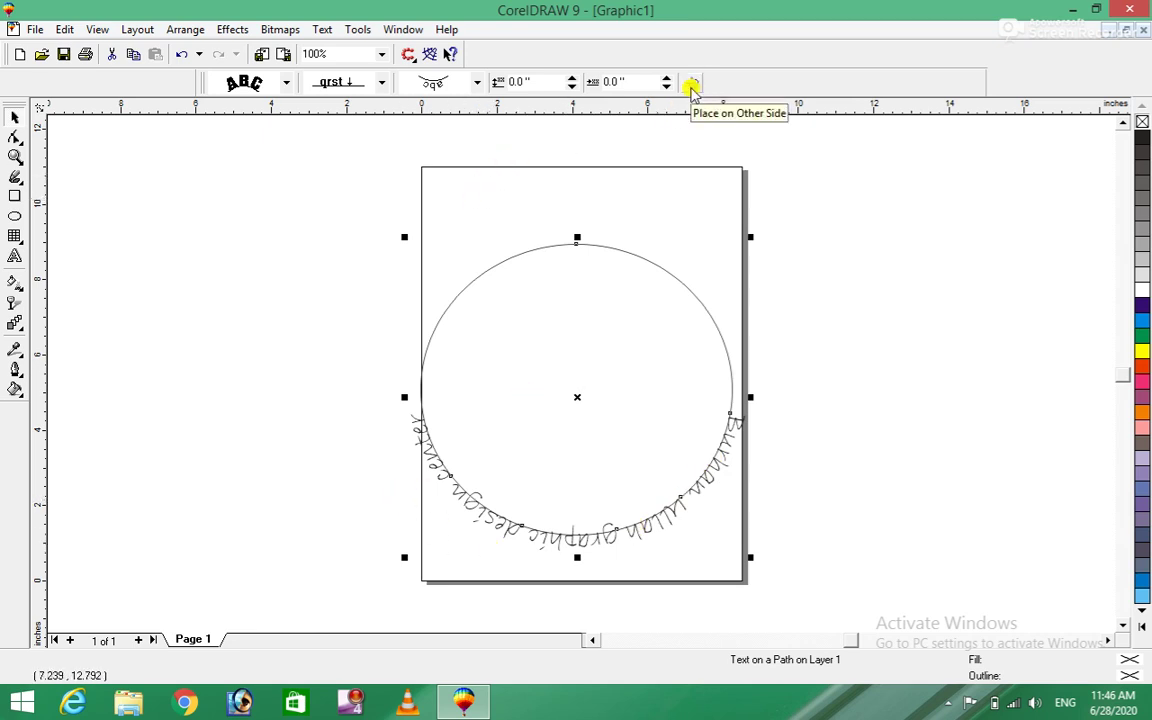
# Flip the text to read upright and set it -0.65 inch out from the path
pyautogui.click(691, 84)
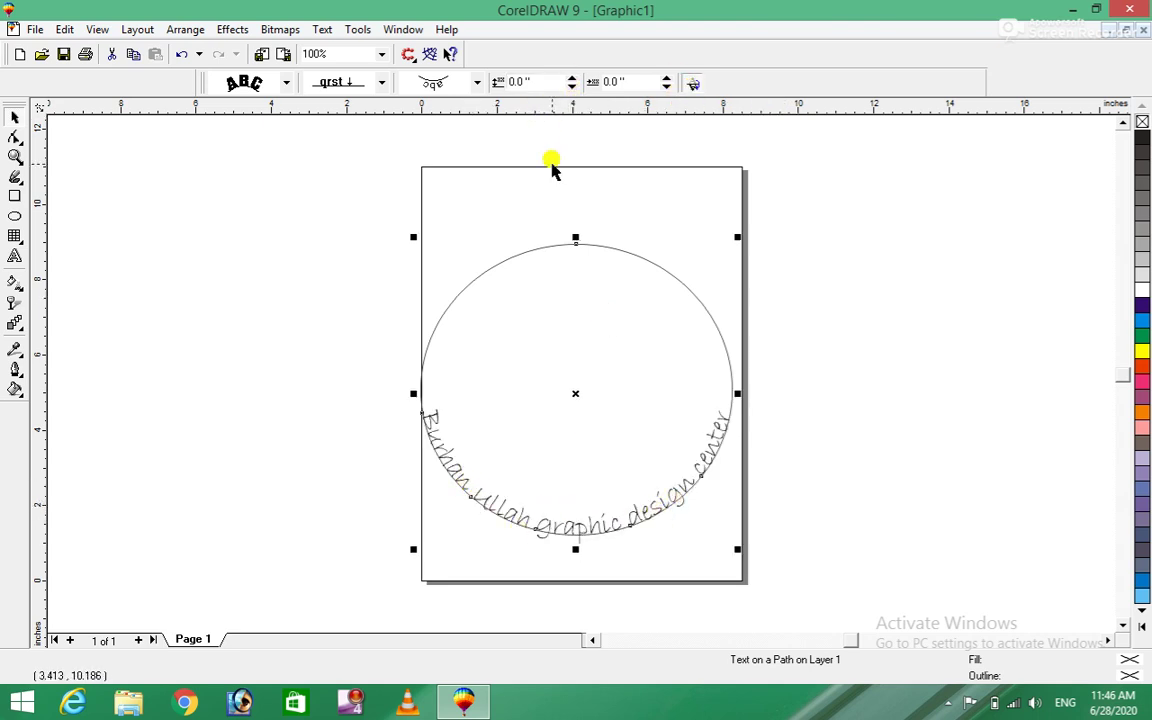
pyautogui.click(571, 86)
pyautogui.click(571, 86)
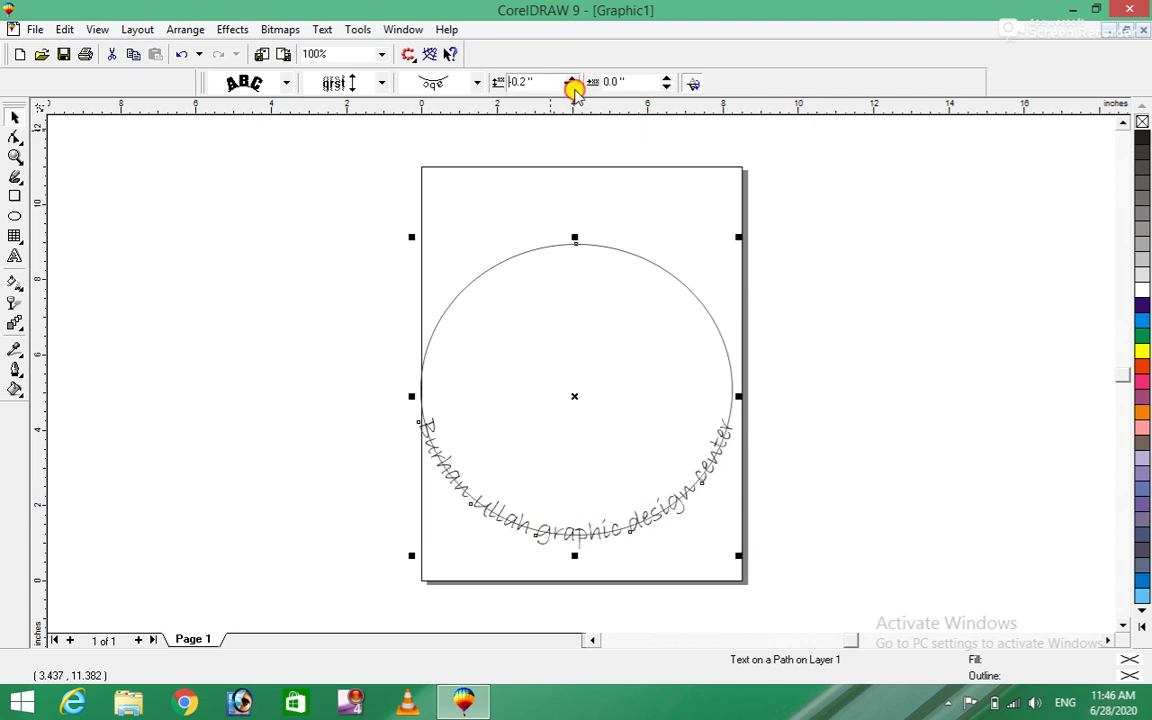
pyautogui.click(571, 86)
pyautogui.click(571, 86)
pyautogui.click(571, 86)
pyautogui.click(864, 285)
pyautogui.click(535, 366)
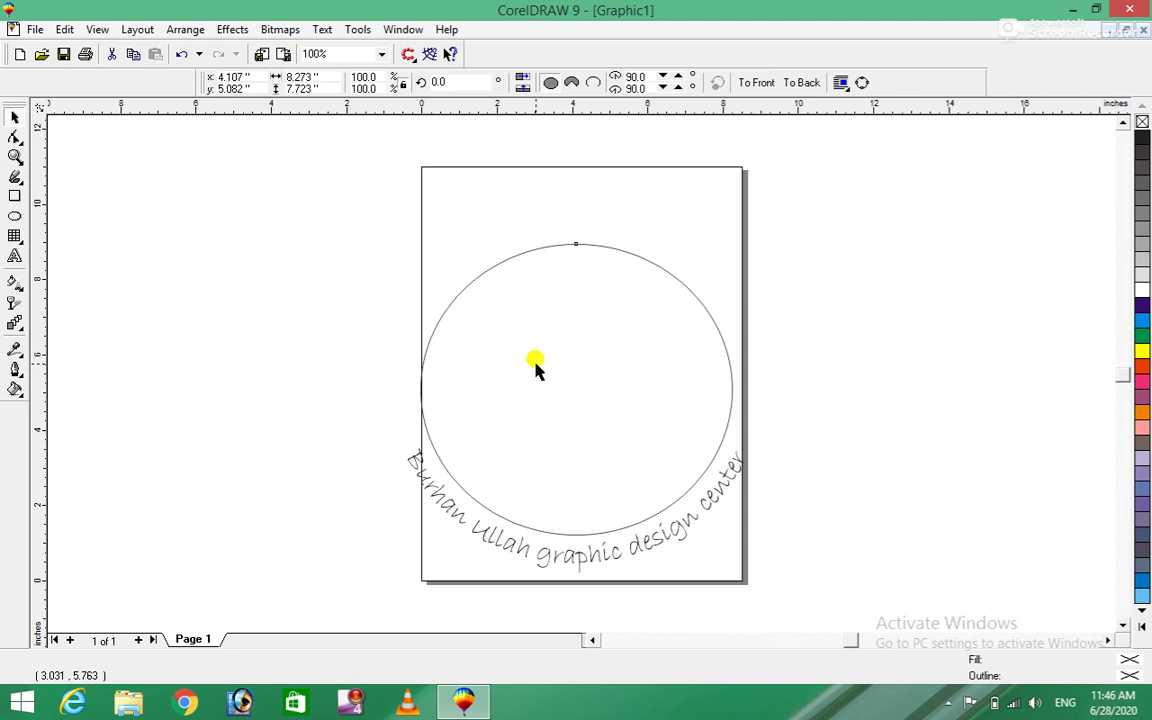
# Delete the circle, move the curved text up and left, and select its characters
pyautogui.press('Delete')
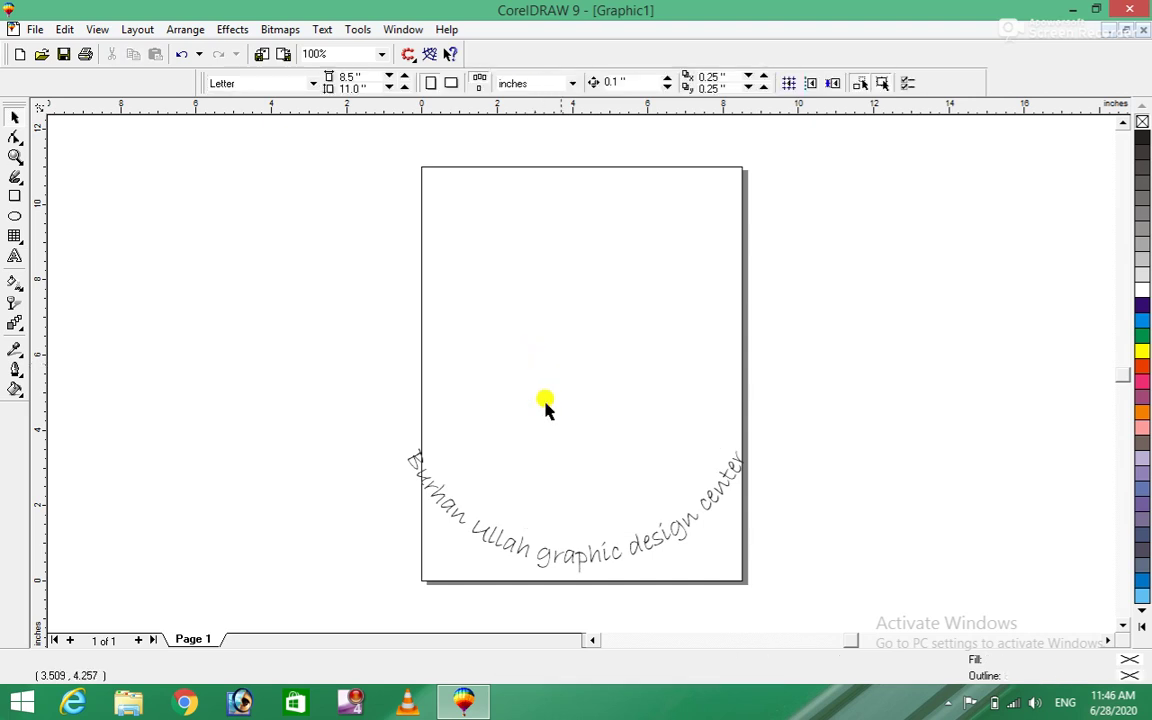
pyautogui.click(585, 557)
pyautogui.moveTo(576, 512); pyautogui.dragTo(303, 315)
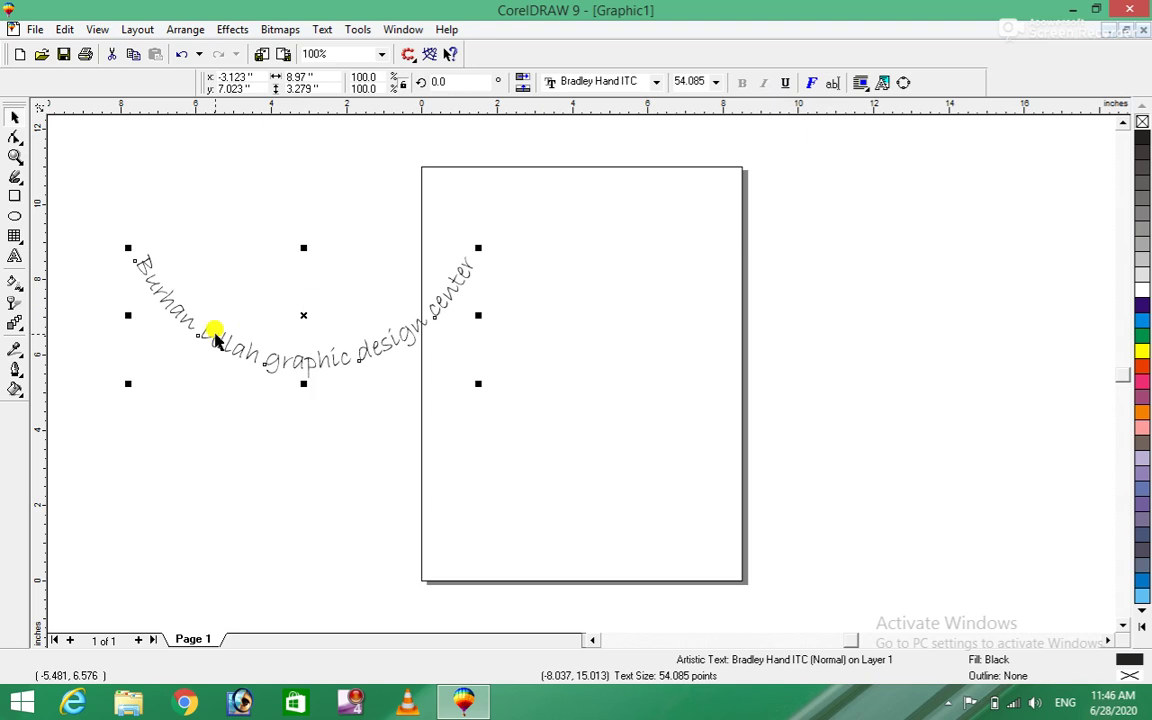
pyautogui.click(14, 257)
pyautogui.moveTo(458, 250)
pyautogui.mouseDown()
pyautogui.moveTo(206, 314)
pyautogui.moveTo(62, 195)
pyautogui.mouseUp()
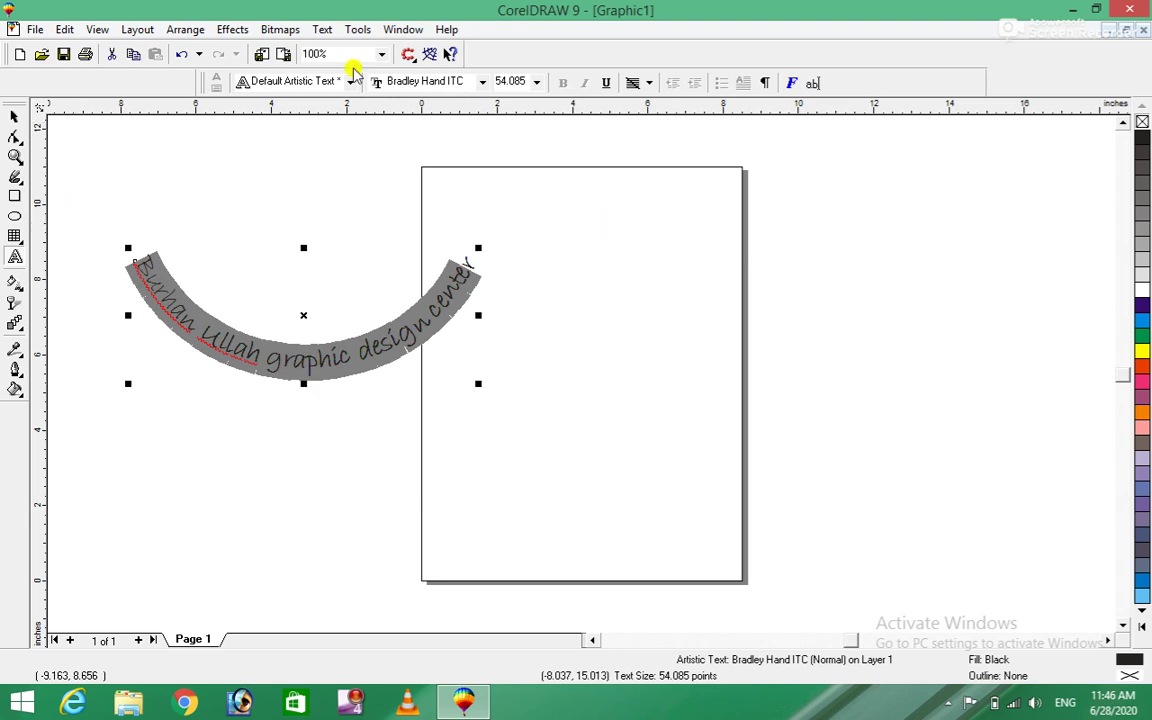
pyautogui.click(340, 31)
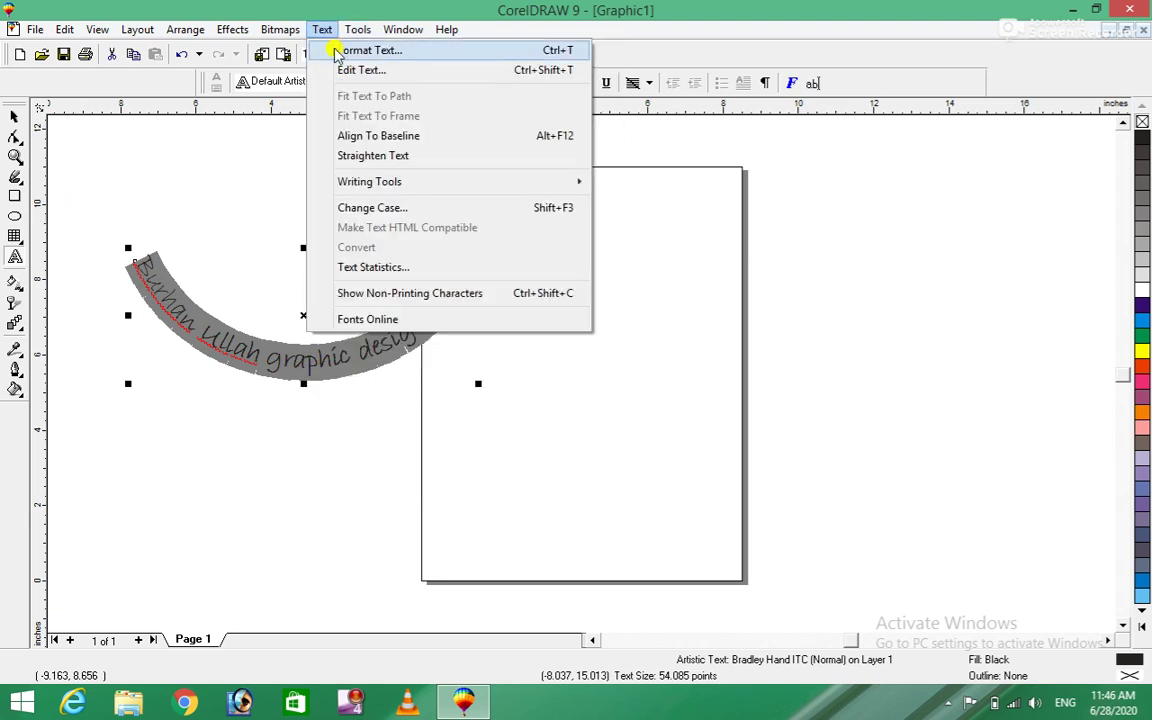
# Change the curved text's font to Broadway through Edit Text
pyautogui.click(348, 70)
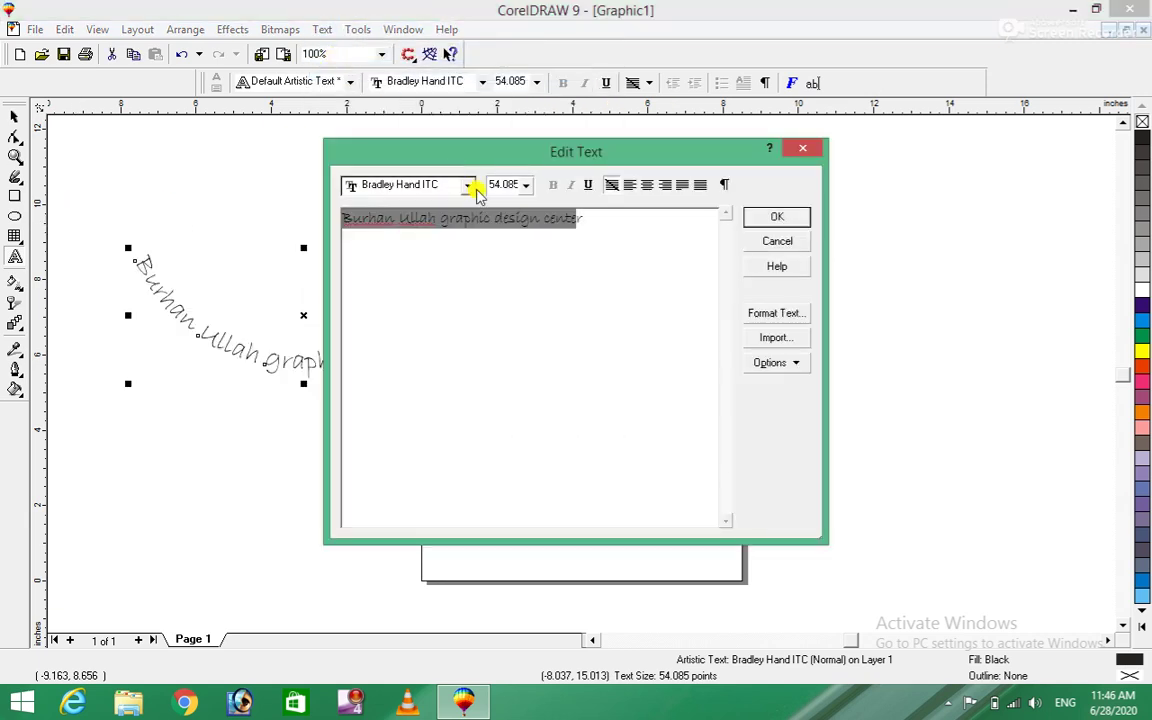
pyautogui.click(469, 186)
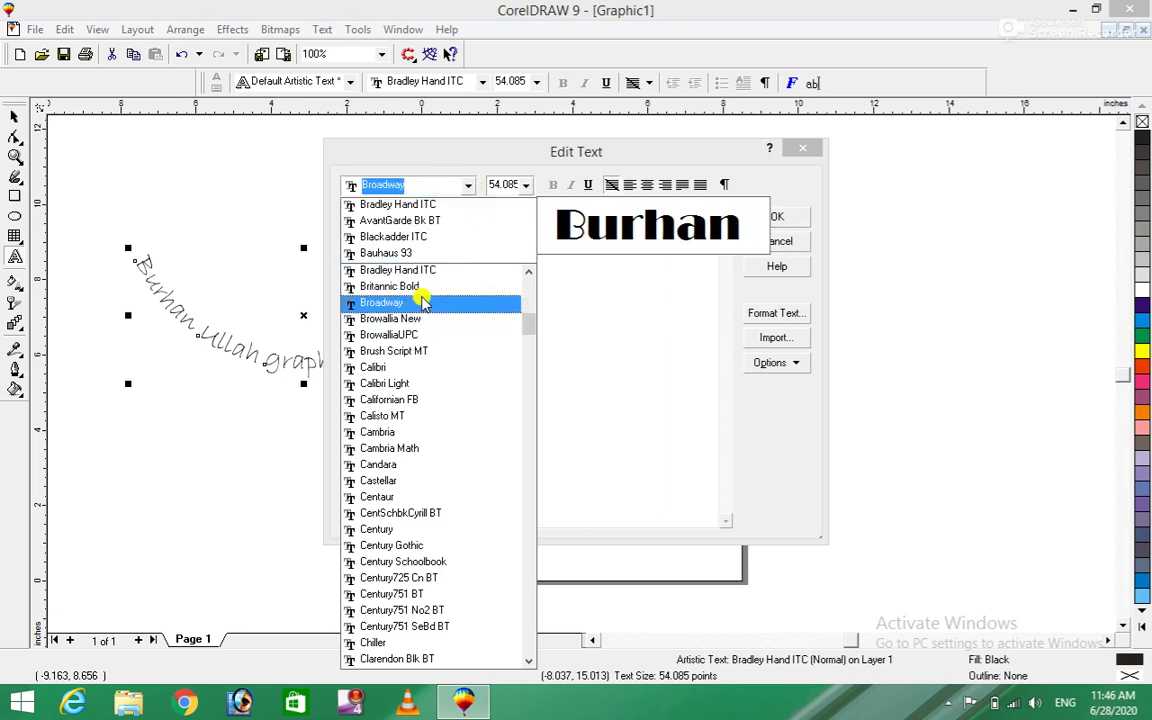
pyautogui.click(422, 299)
pyautogui.click(777, 217)
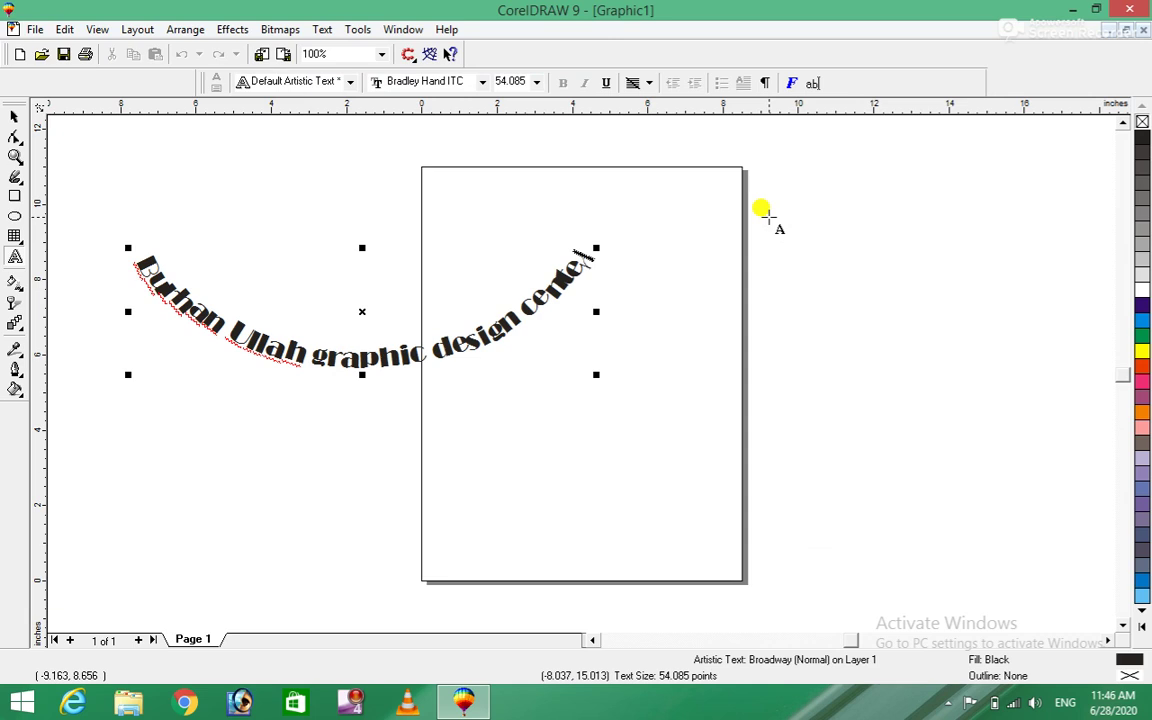
pyautogui.click(322, 30)
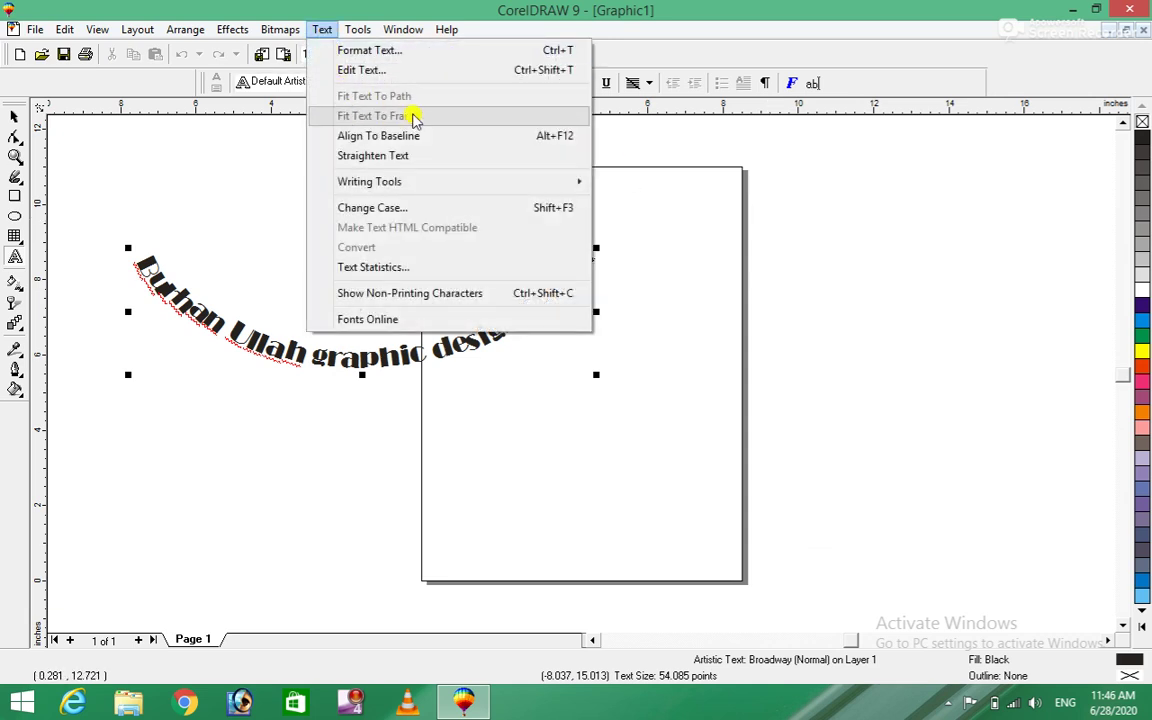
# Draw a paragraph text frame right of the page and type the design-center phrase
pyautogui.click(800, 270)
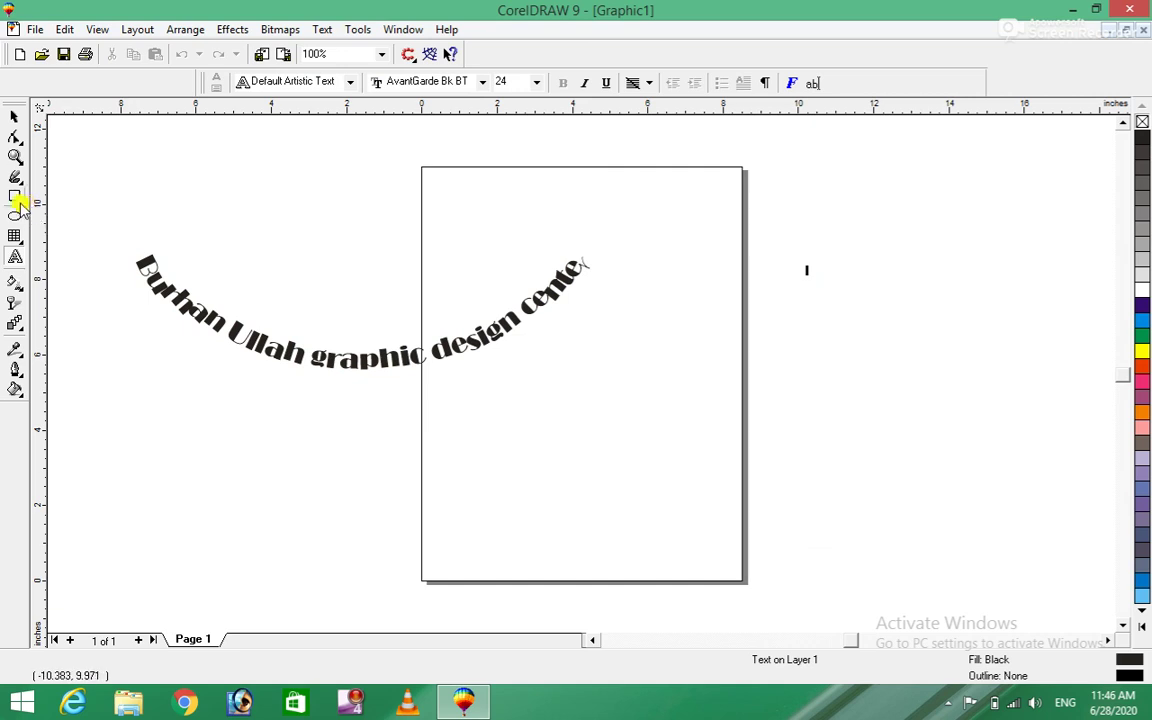
pyautogui.moveTo(678, 266); pyautogui.dragTo(908, 535)
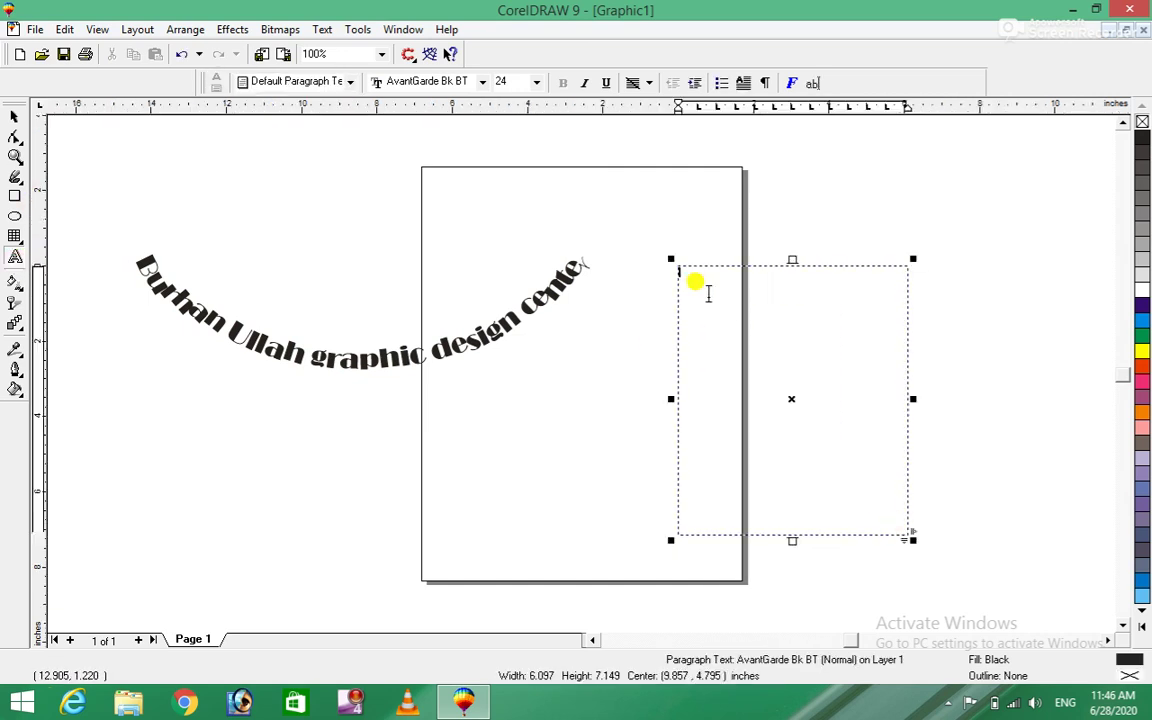
pyautogui.write('bu')
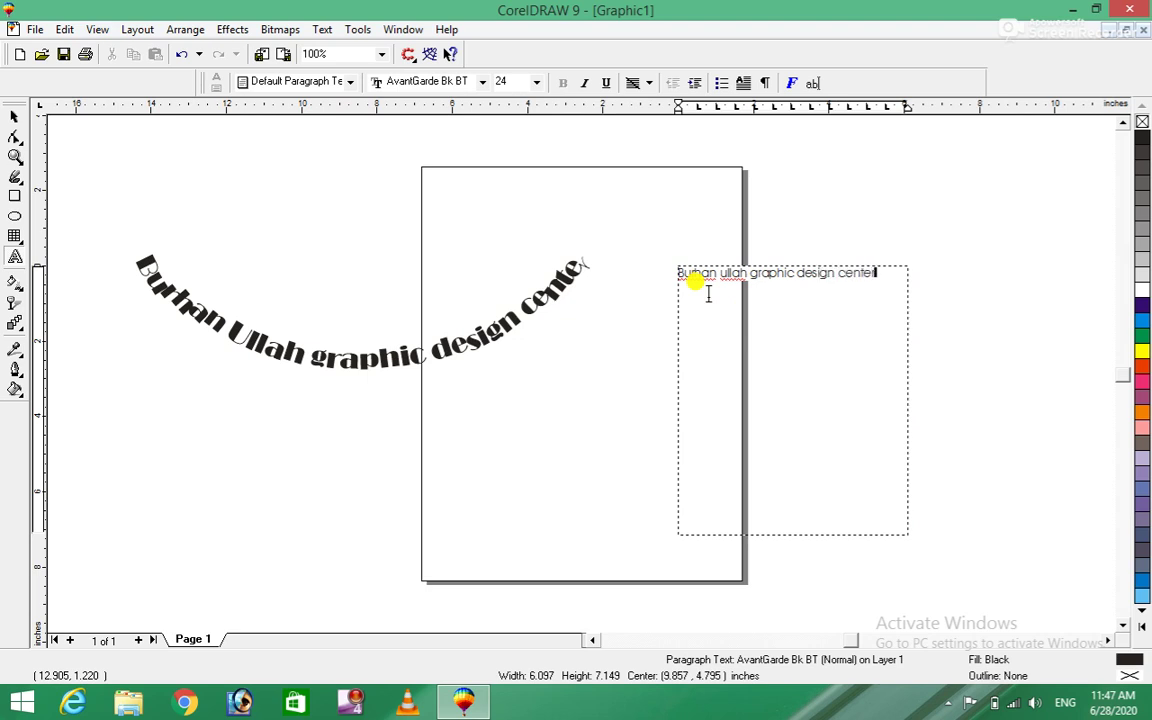
pyautogui.click(702, 280)
# Copy the phrase and paste it on a new line three times to repeat it
pyautogui.click(681, 268)
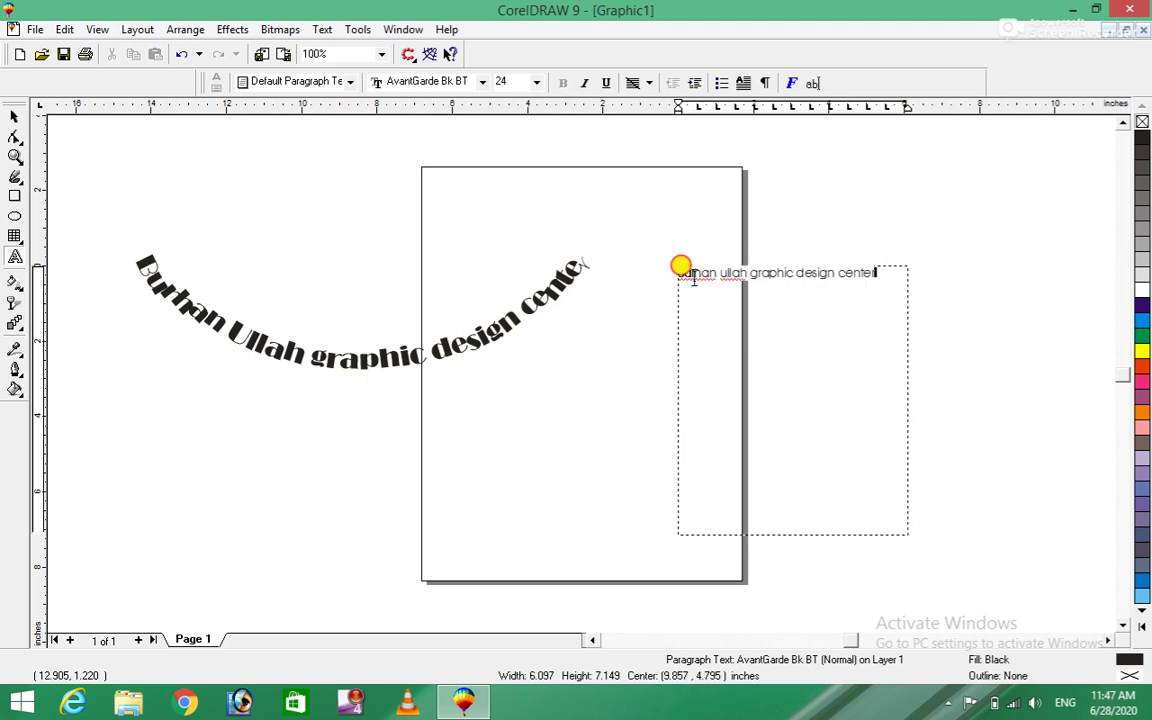
pyautogui.hotkey('ctrl', 'a')
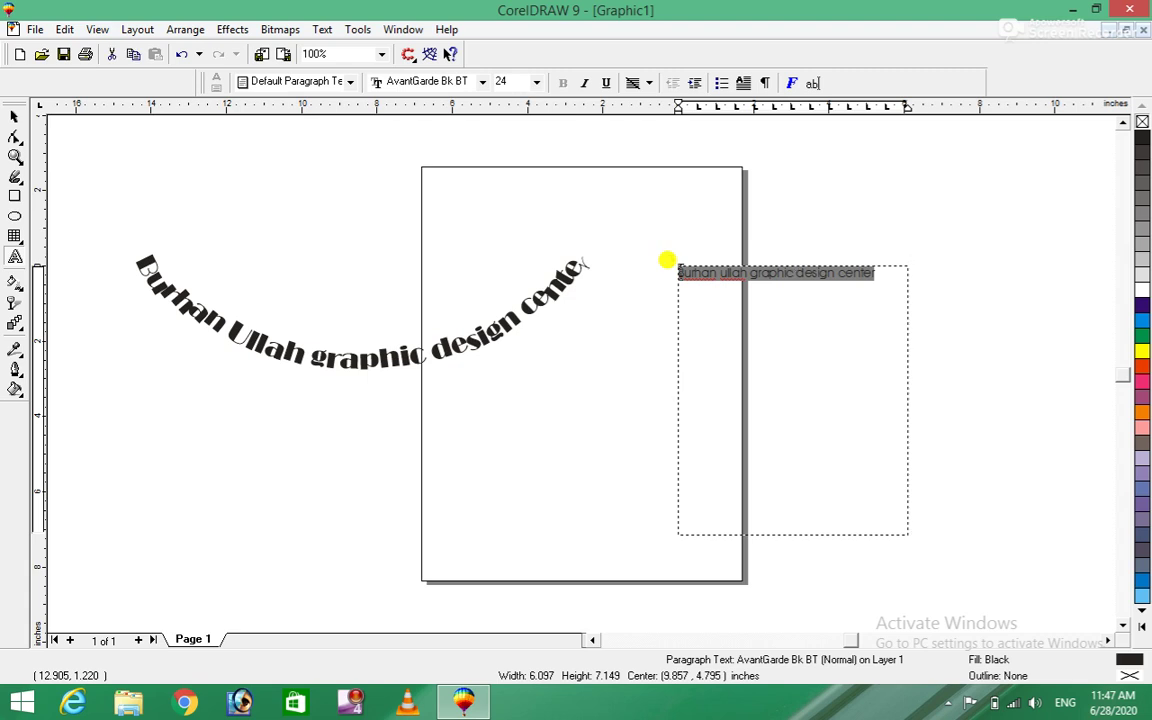
pyautogui.click(868, 270)
pyautogui.press('Return')
pyautogui.hotkey('ctrl', 'v')
pyautogui.hotkey('ctrl', 'v')
pyautogui.hotkey('ctrl', 'v')
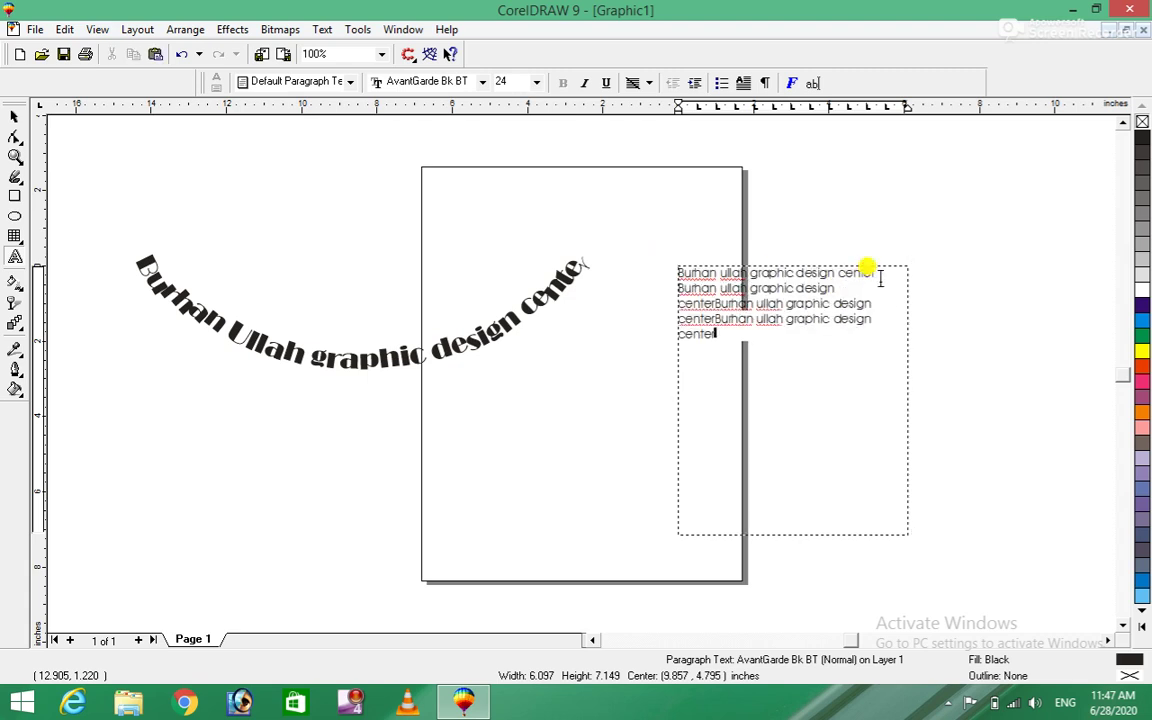
pyautogui.hotkey('ctrl', 'v')
pyautogui.hotkey('ctrl', 'v')
pyautogui.hotkey('ctrl', 'v')
pyautogui.hotkey('ctrl', 'v')
pyautogui.hotkey('ctrl', 'v')
pyautogui.hotkey('ctrl', 'v')
pyautogui.hotkey('ctrl', 'v')
pyautogui.hotkey('ctrl', 'v')
pyautogui.hotkey('ctrl', 'v')
pyautogui.hotkey('ctrl', 'v')
pyautogui.hotkey('ctrl', 'v')
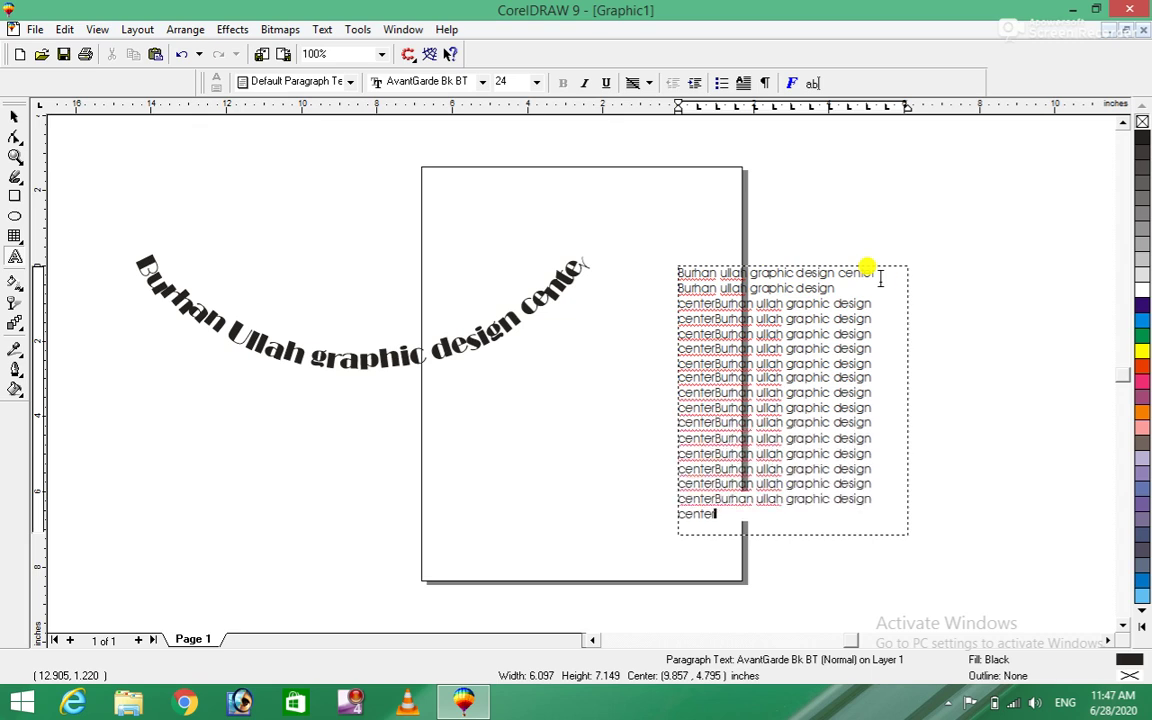
pyautogui.hotkey('ctrl', 'v')
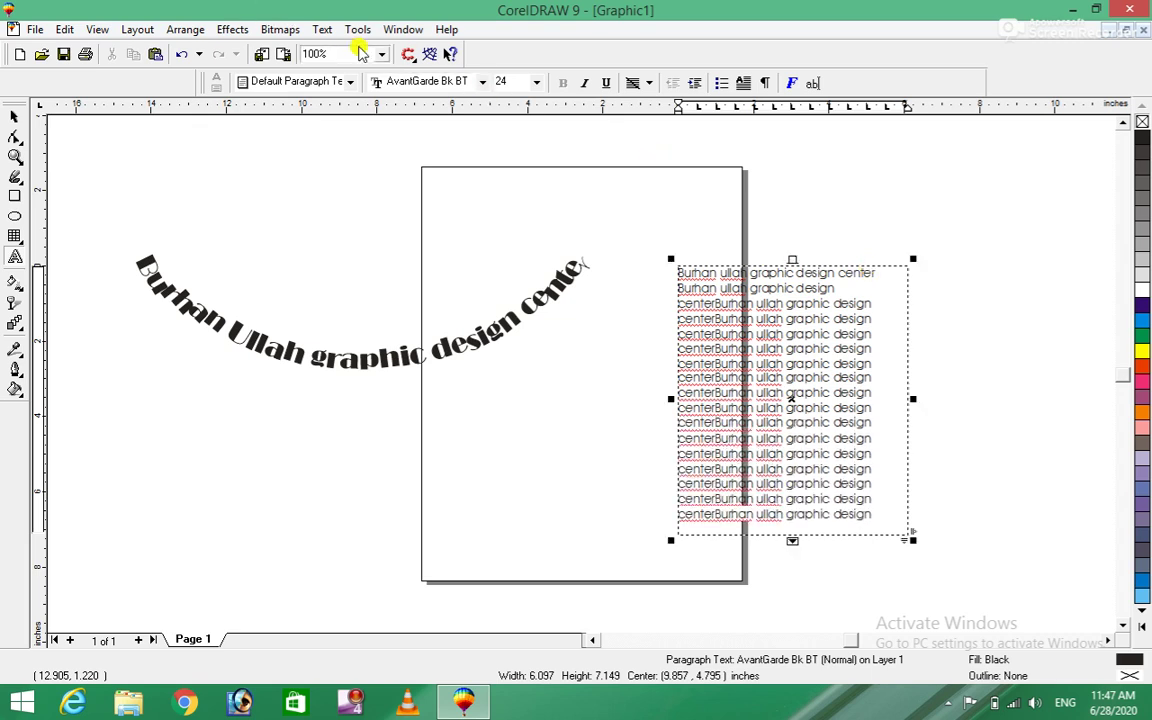
pyautogui.click(322, 29)
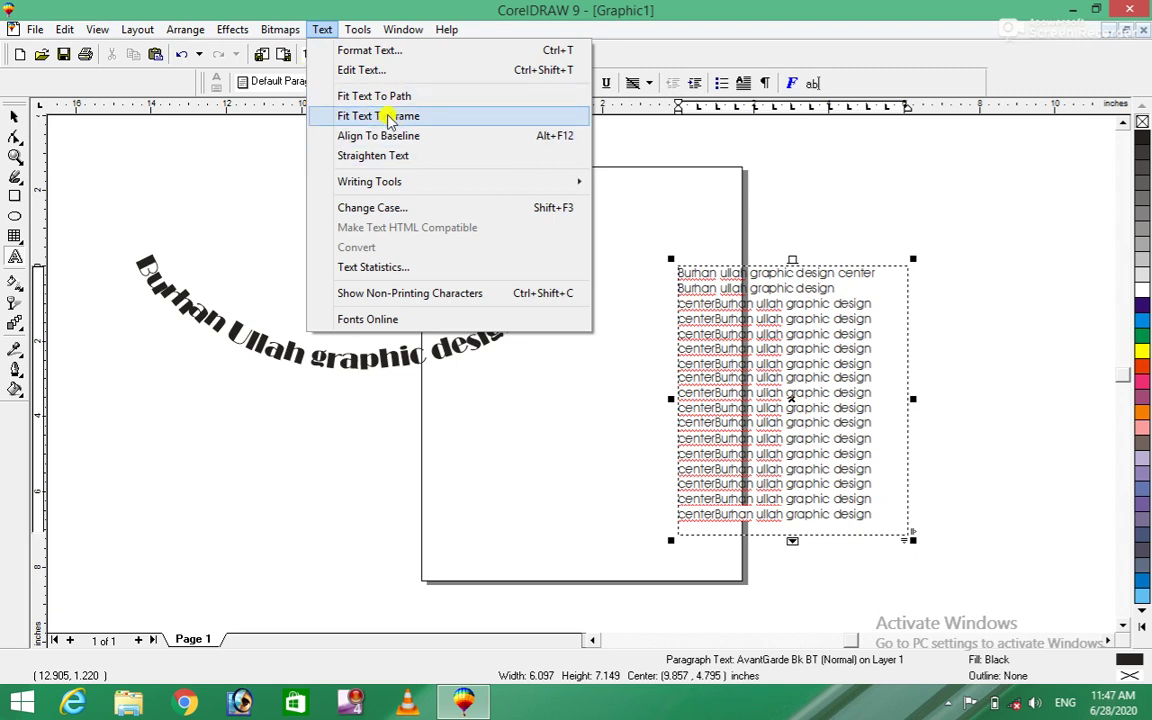
pyautogui.moveTo(376, 116)
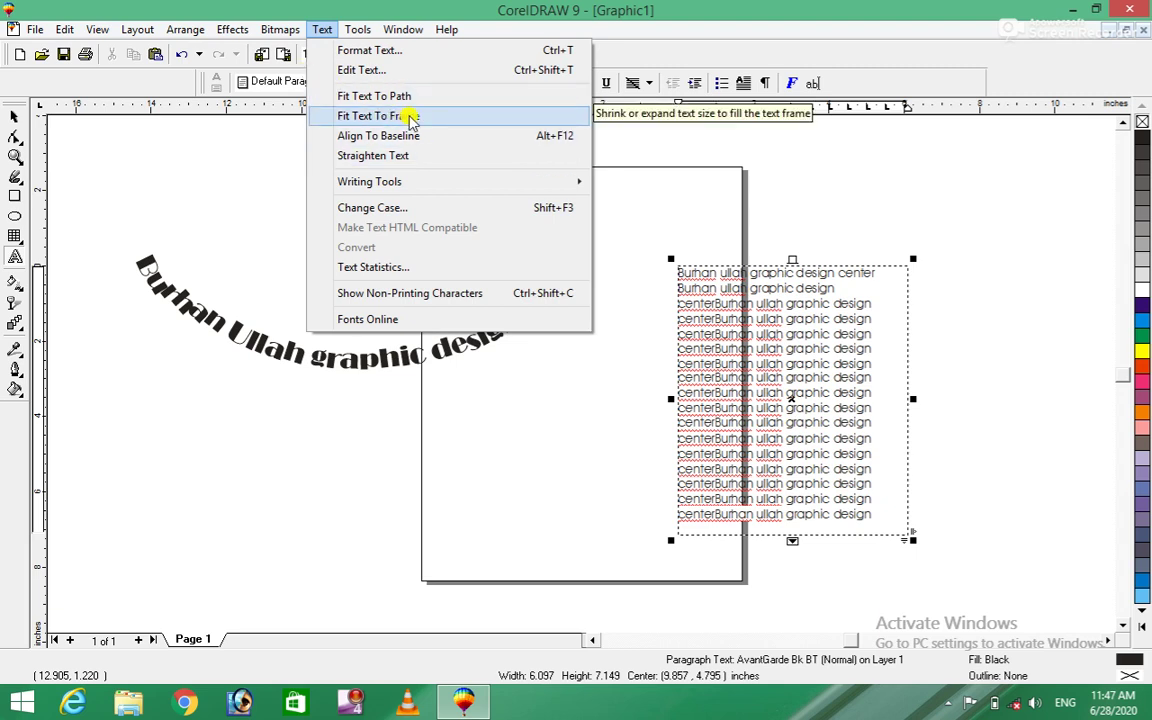
# Fit the repeated paragraph text to its frame, shrinking it to 20.249 pt
pyautogui.click(409, 118)
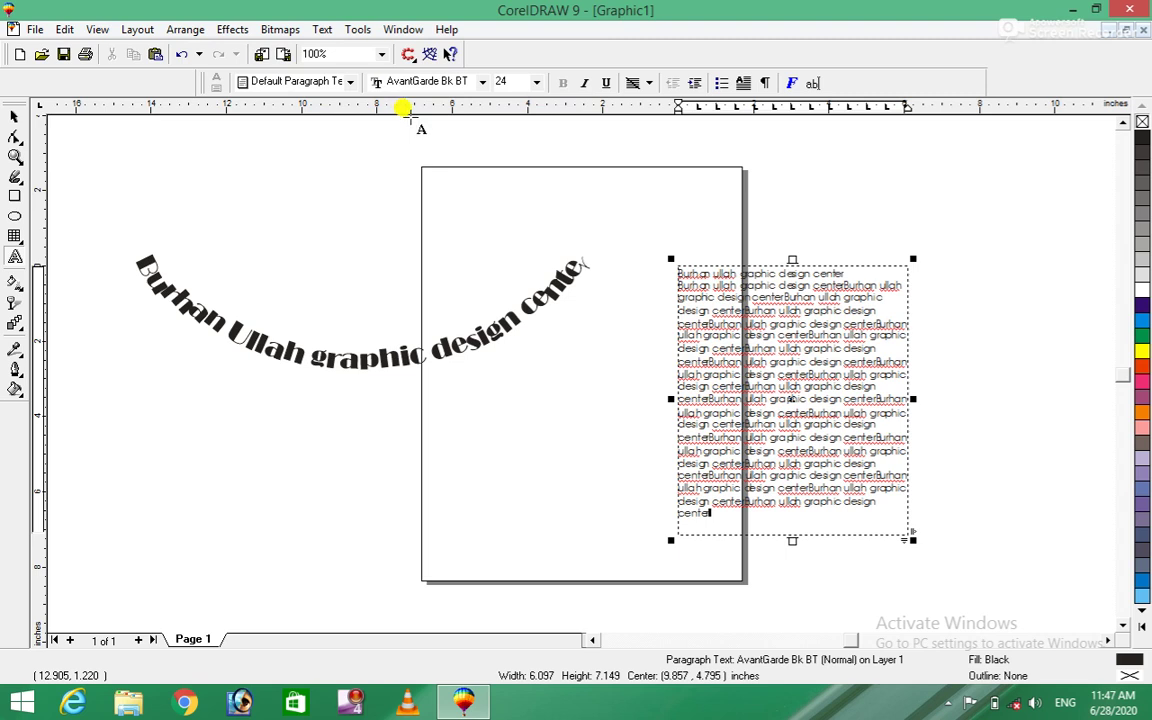
pyautogui.click(328, 29)
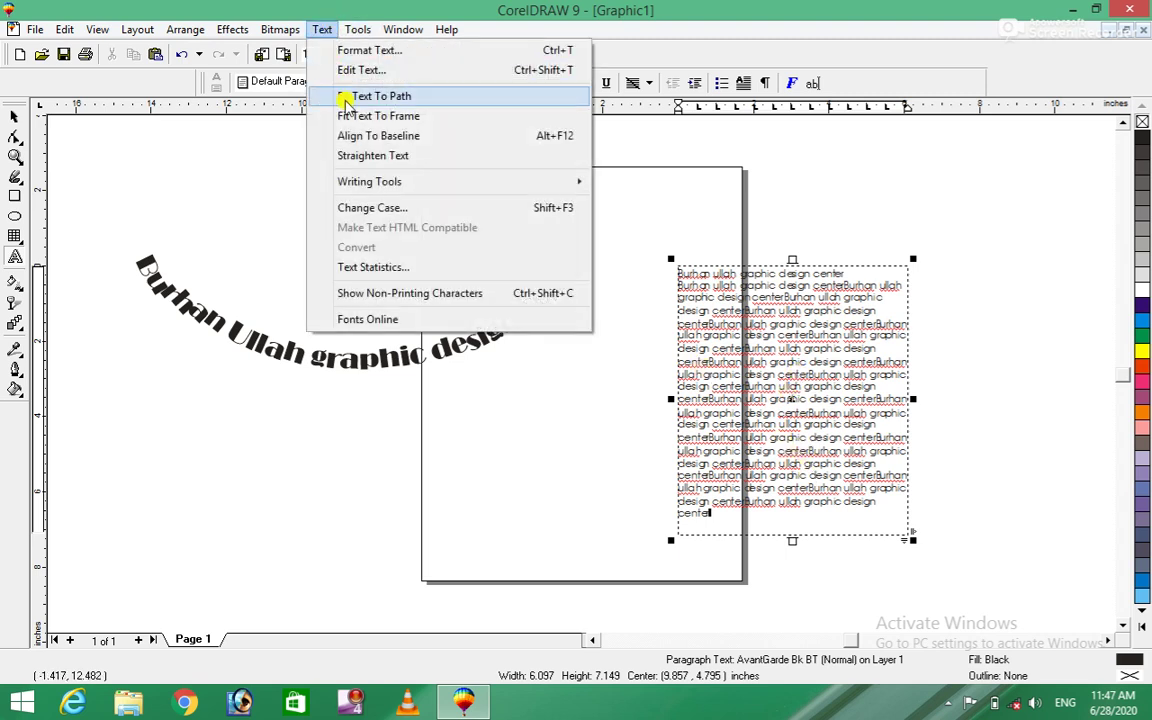
pyautogui.click(364, 135)
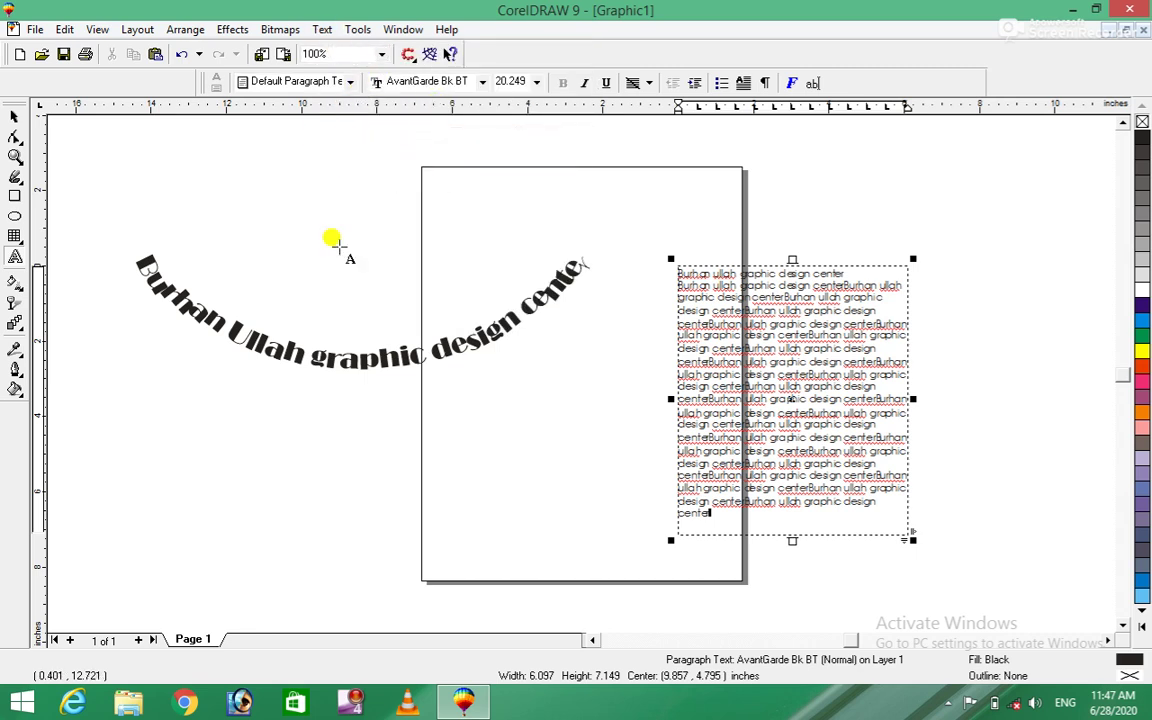
# Select the arched heading and highlight its characters, checking the Text menu without changes
pyautogui.click(292, 335)
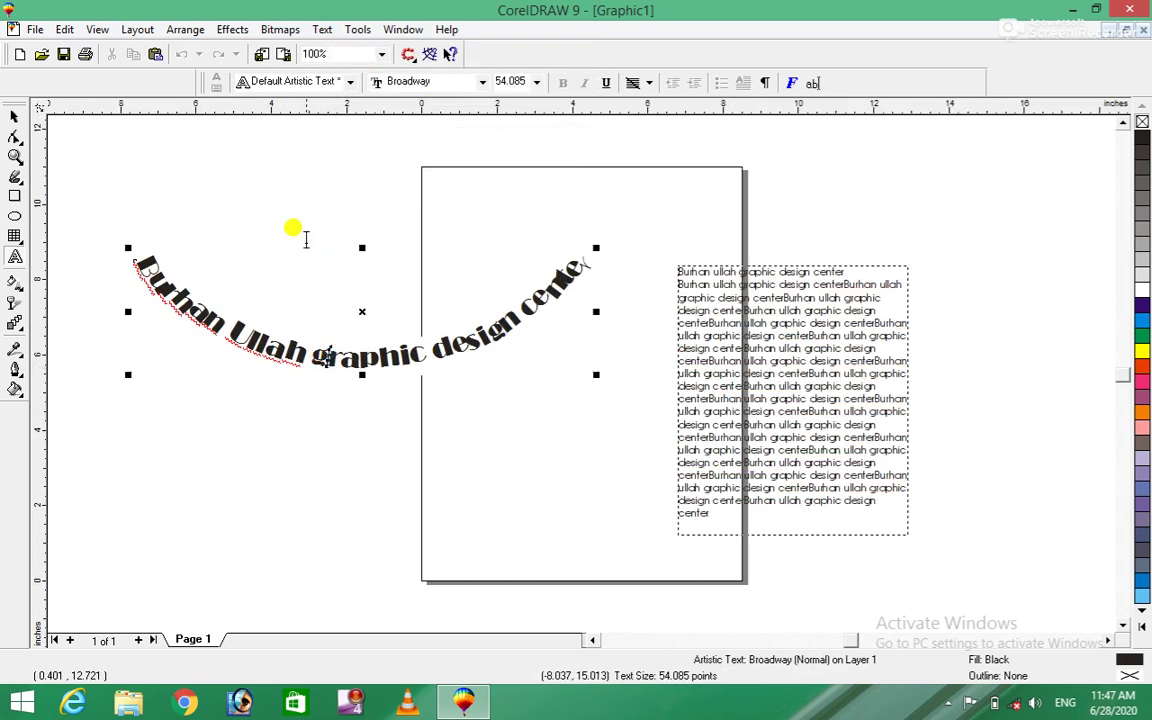
pyautogui.click(322, 29)
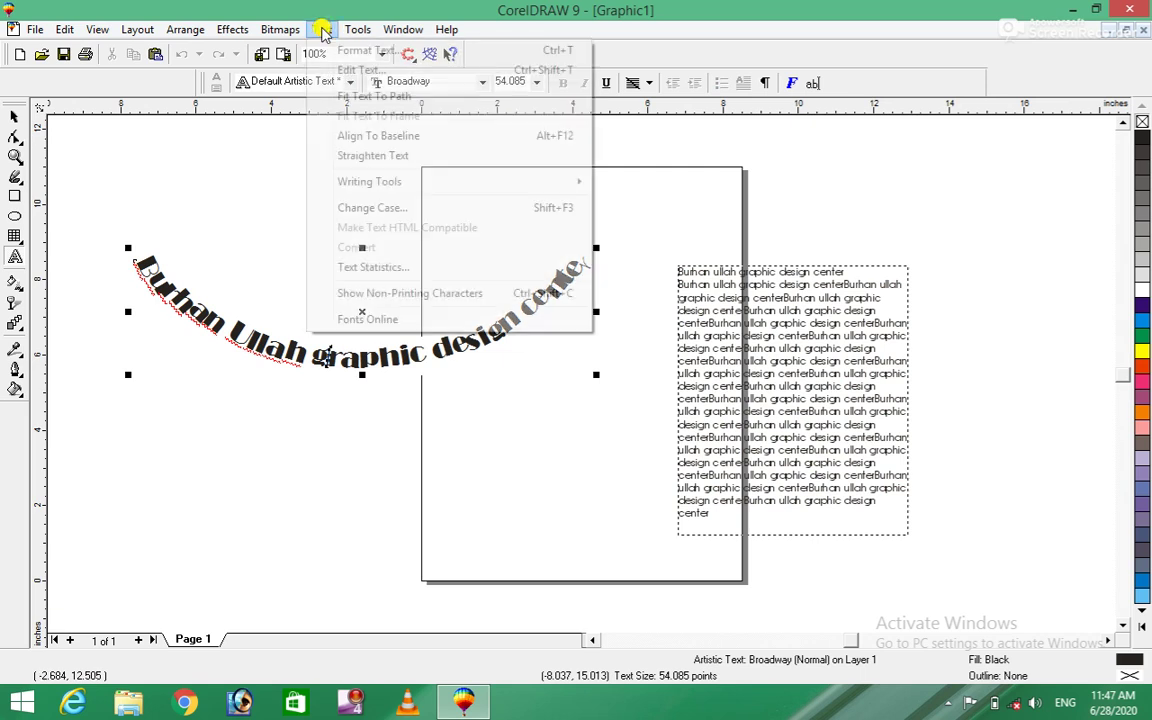
pyautogui.click(369, 140)
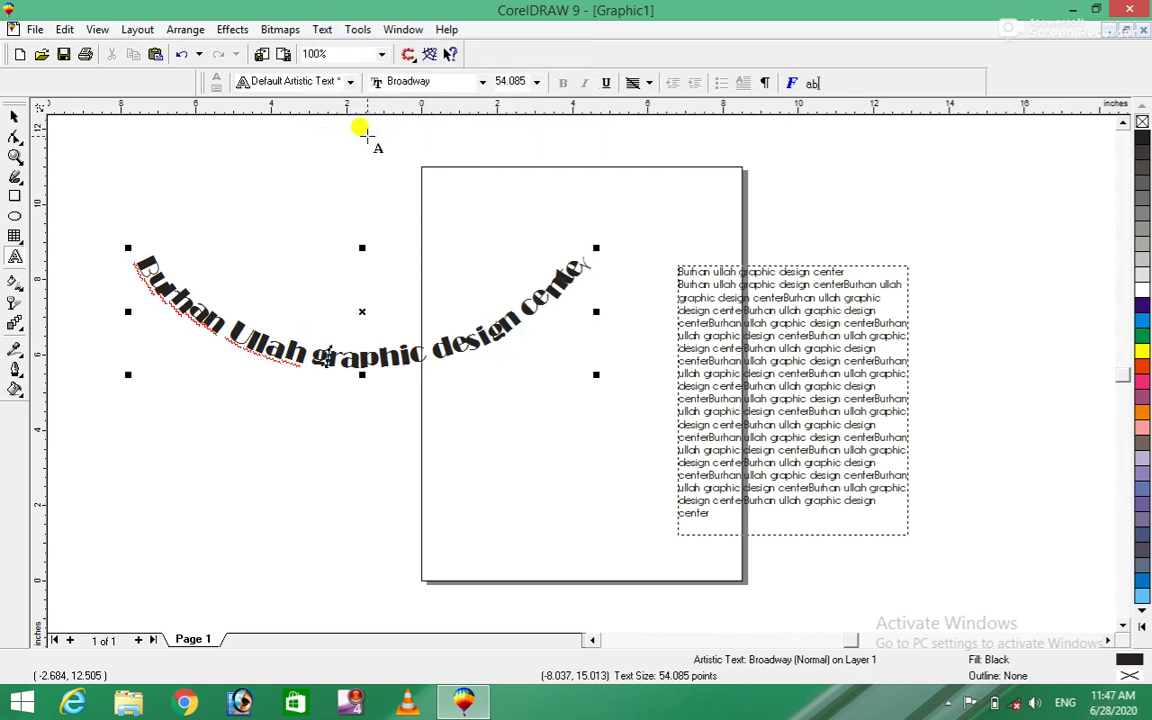
pyautogui.moveTo(124, 245)
pyautogui.mouseDown()
pyautogui.moveTo(567, 237)
pyautogui.moveTo(330, 100)
pyautogui.mouseUp()
pyautogui.click(322, 30)
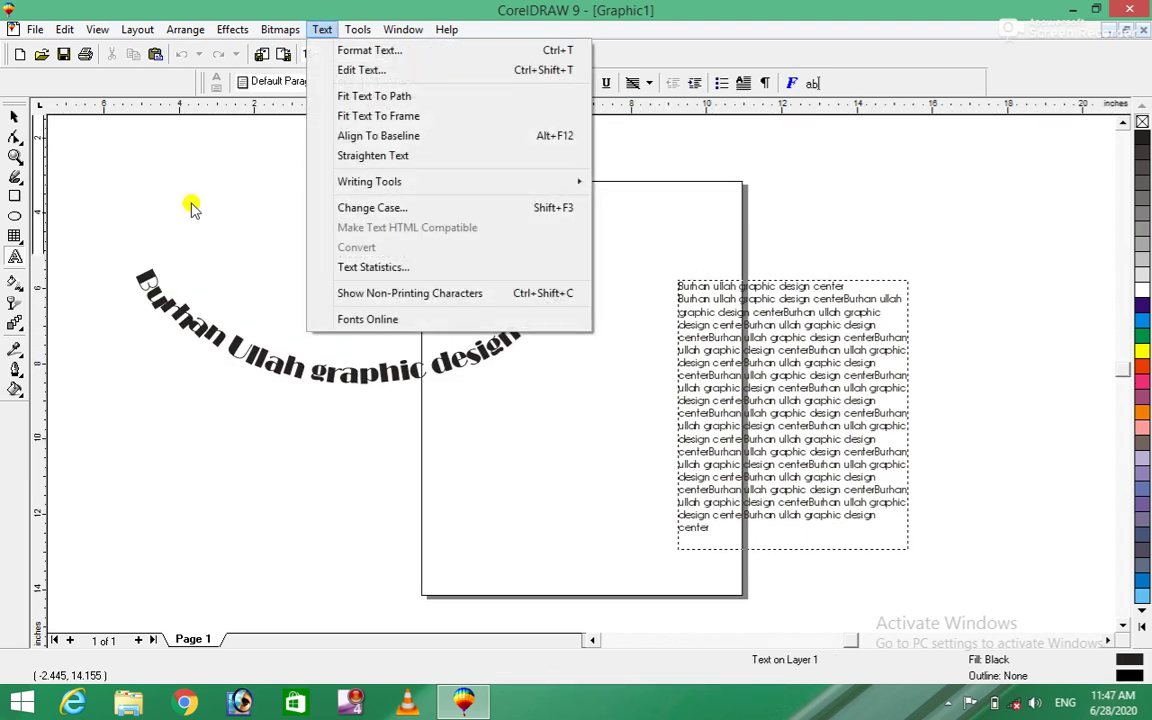
pyautogui.click(129, 262)
# Draw an empty paragraph frame over the heading's start, then undo back to the circled handwritten text
pyautogui.moveTo(130, 270); pyautogui.dragTo(250, 378)
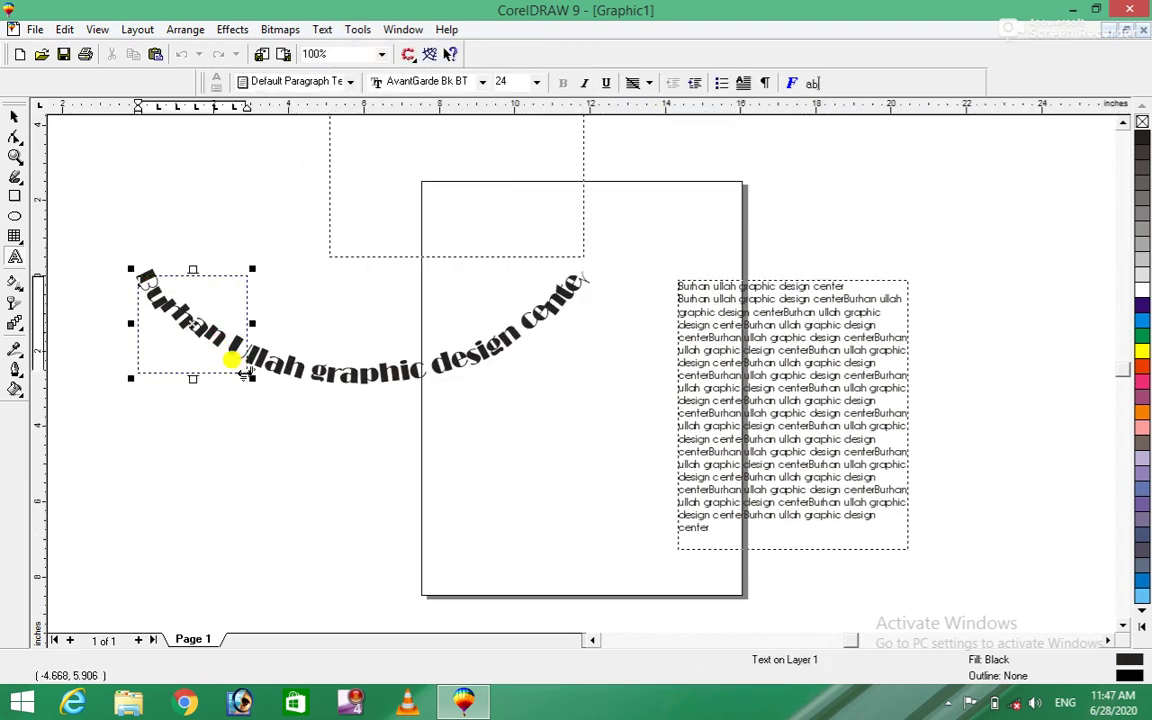
pyautogui.click(322, 418)
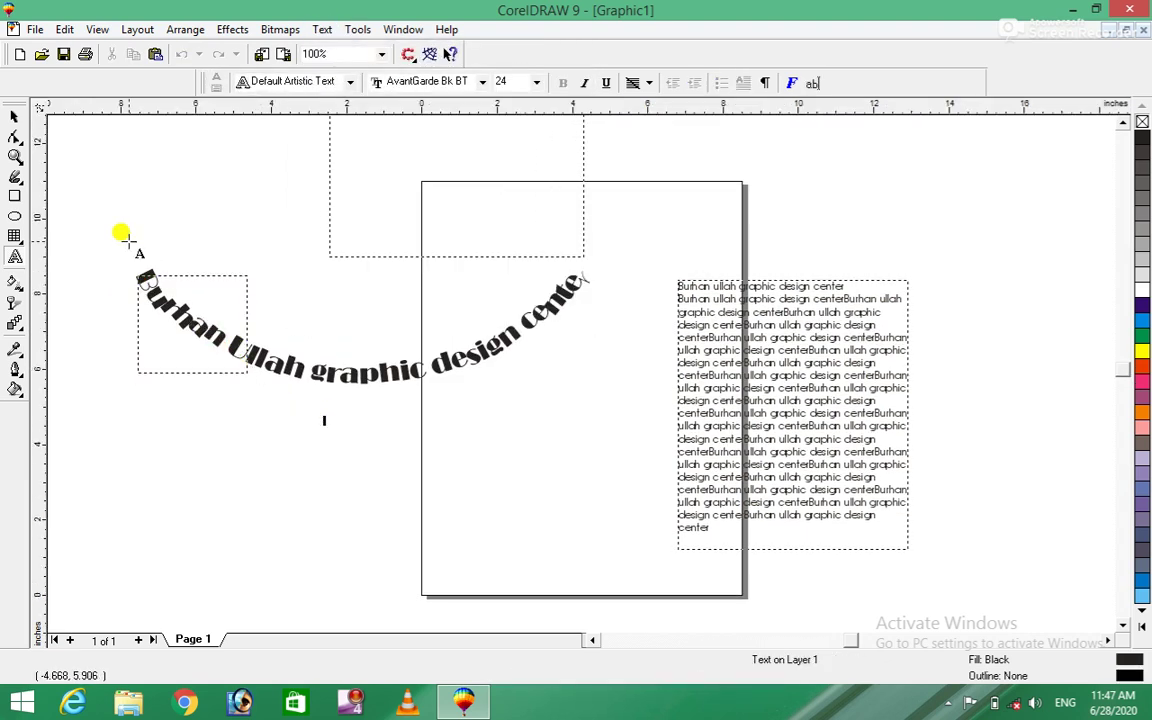
pyautogui.click(12, 118)
pyautogui.click(14, 257)
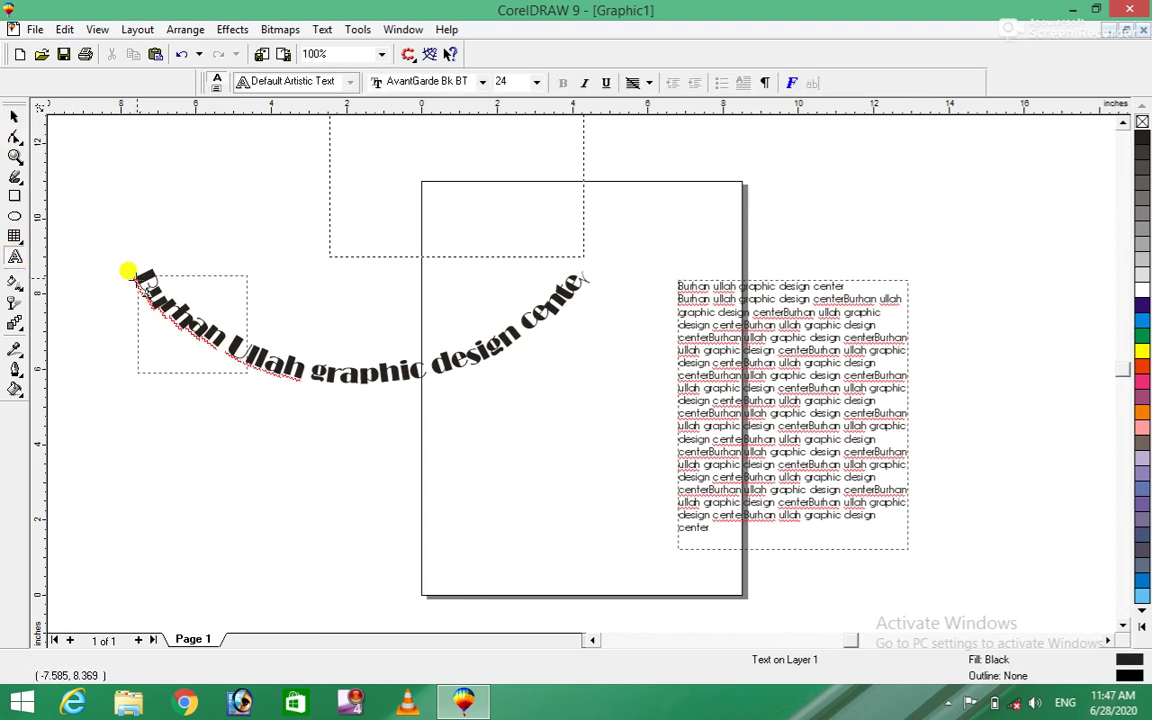
pyautogui.click(134, 264)
pyautogui.click(136, 268)
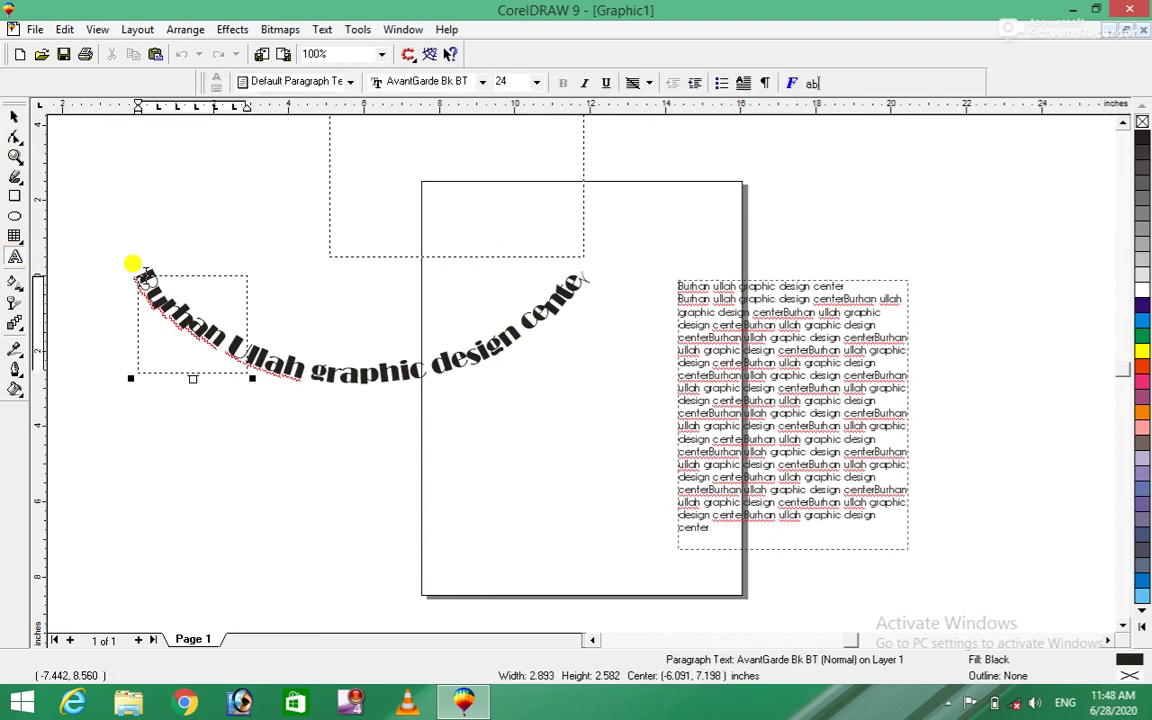
pyautogui.click(348, 393)
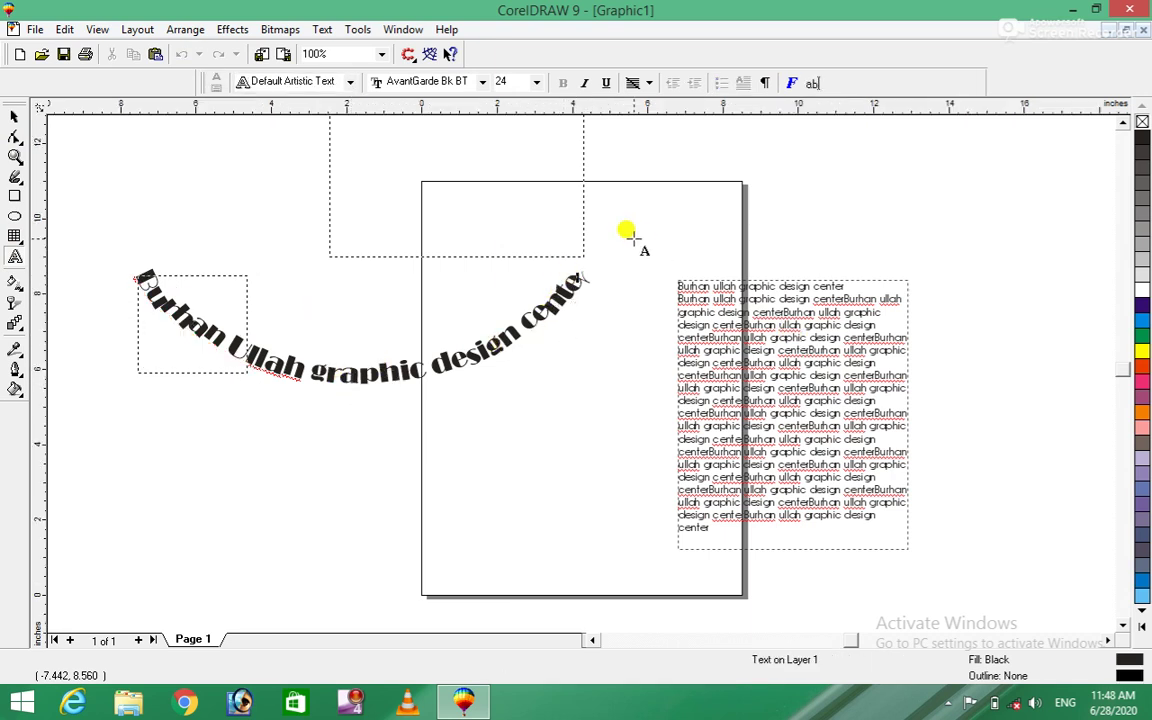
pyautogui.click(186, 194)
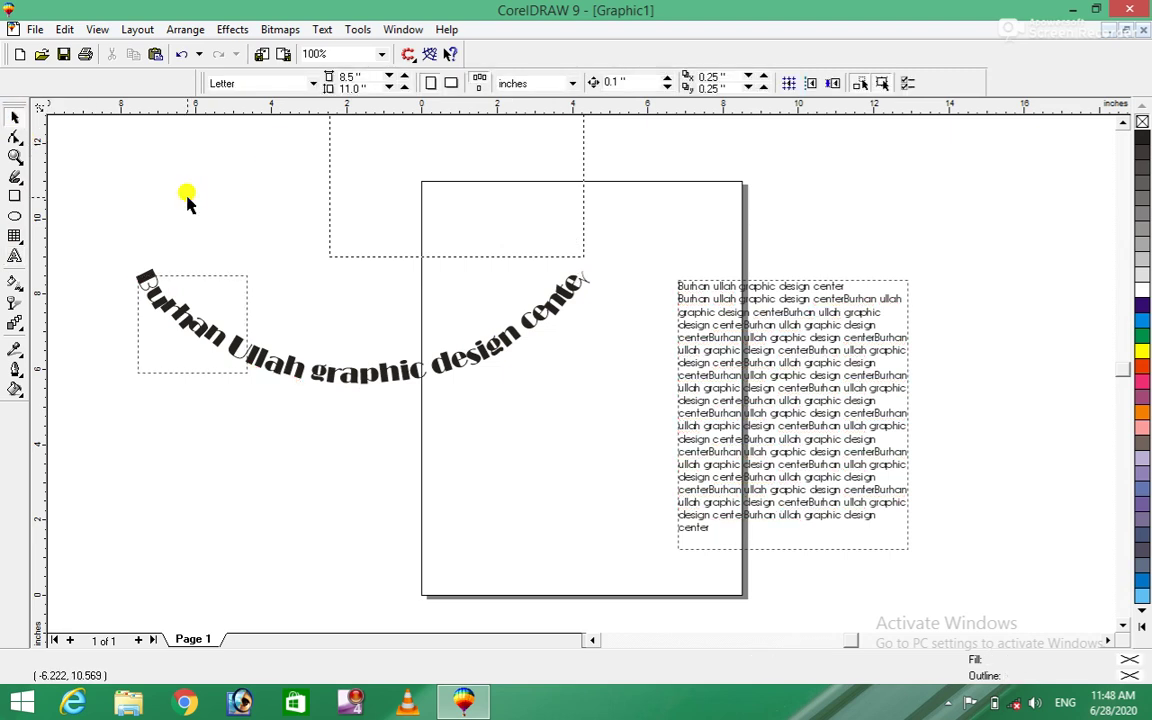
pyautogui.hotkey('ctrl', 'z')
pyautogui.hotkey('ctrl', 'z')
pyautogui.hotkey('ctrl', 'z')
pyautogui.hotkey('ctrl', 'z')
pyautogui.hotkey('ctrl', 'z')
pyautogui.hotkey('ctrl', 'z')
pyautogui.hotkey('ctrl', 'z')
pyautogui.hotkey('ctrl', 'z')
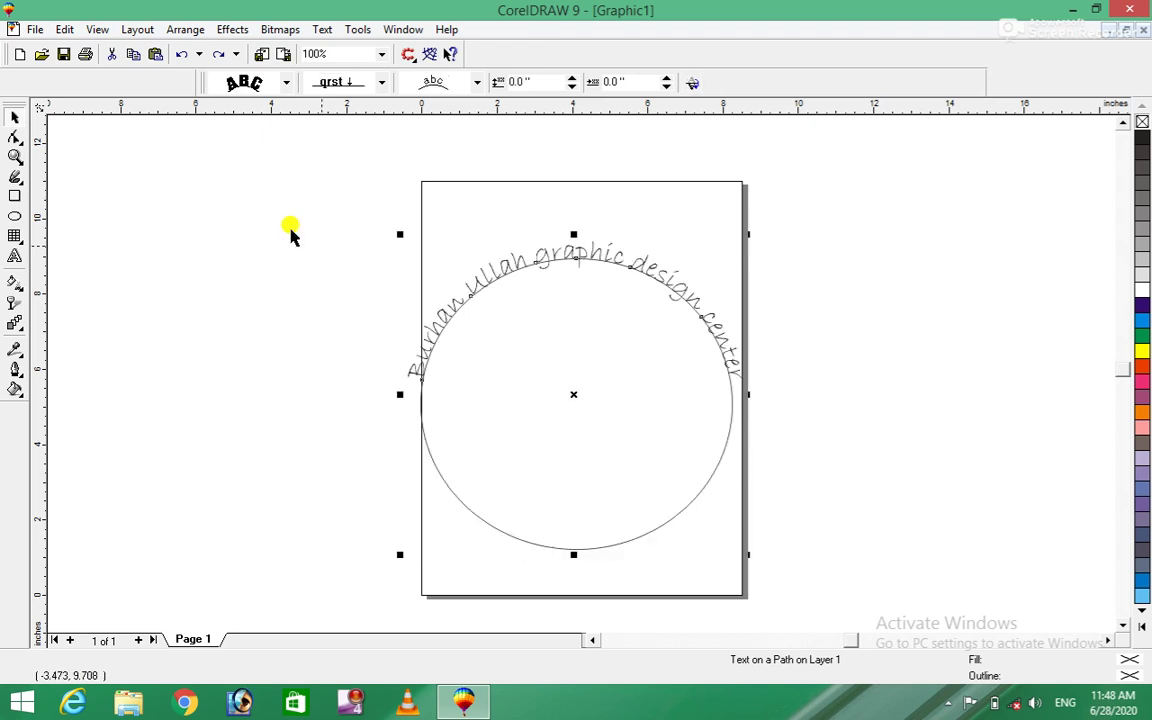
# Raise the text's distance from the circle to 0.45 inch, then delete the circle
pyautogui.click(322, 29)
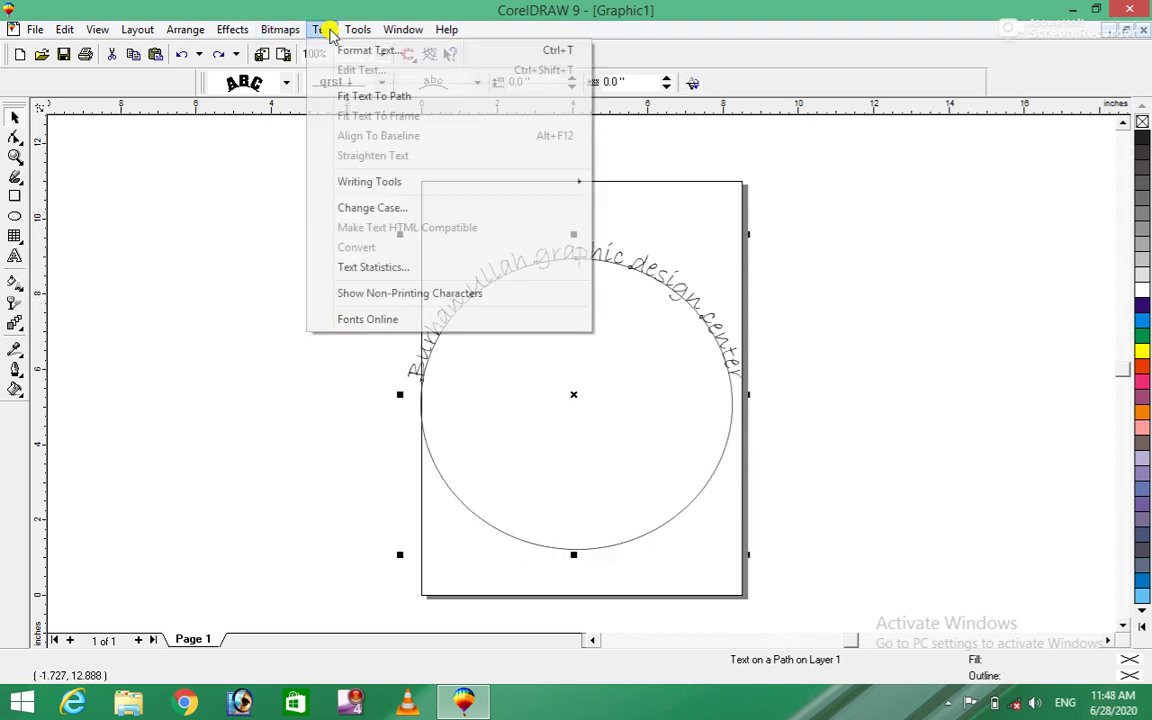
pyautogui.click(205, 352)
pyautogui.click(424, 405)
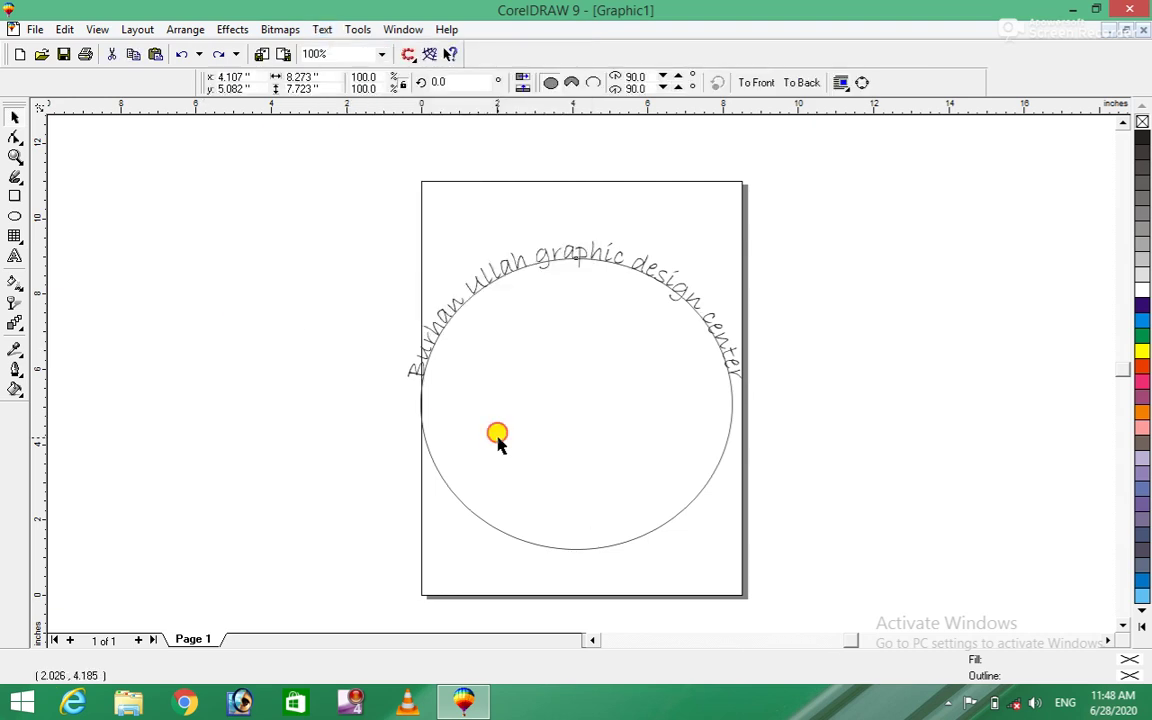
pyautogui.moveTo(571, 406); pyautogui.dragTo(576, 432)
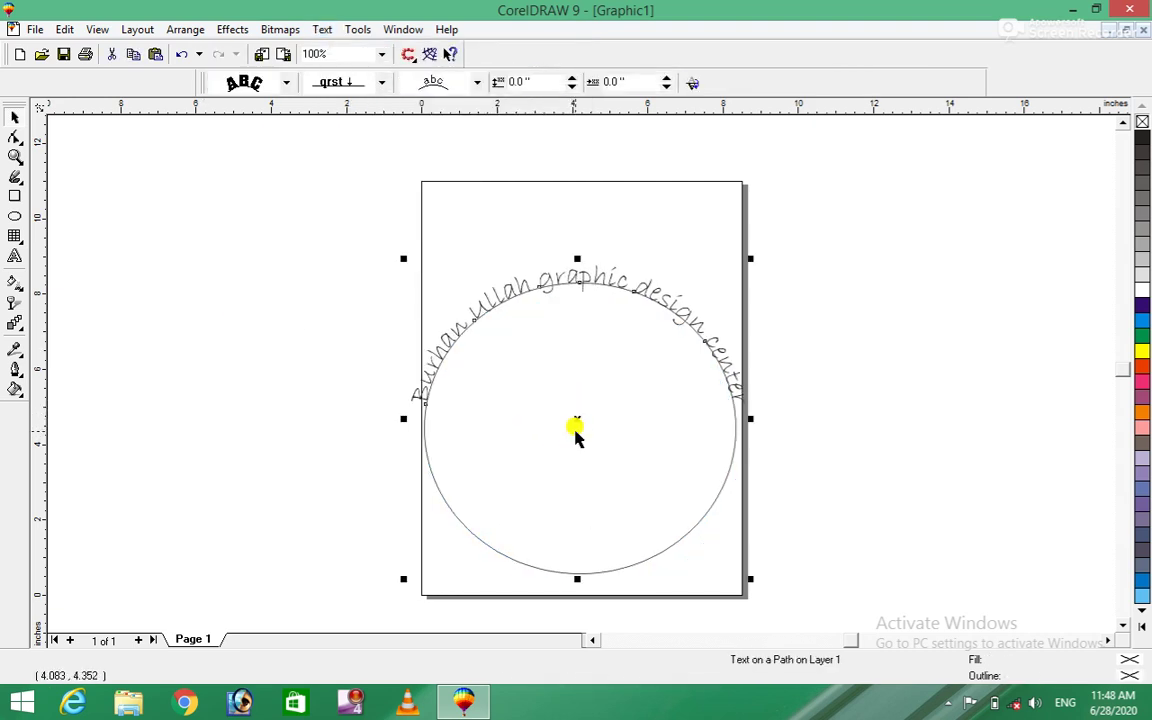
pyautogui.click(571, 78)
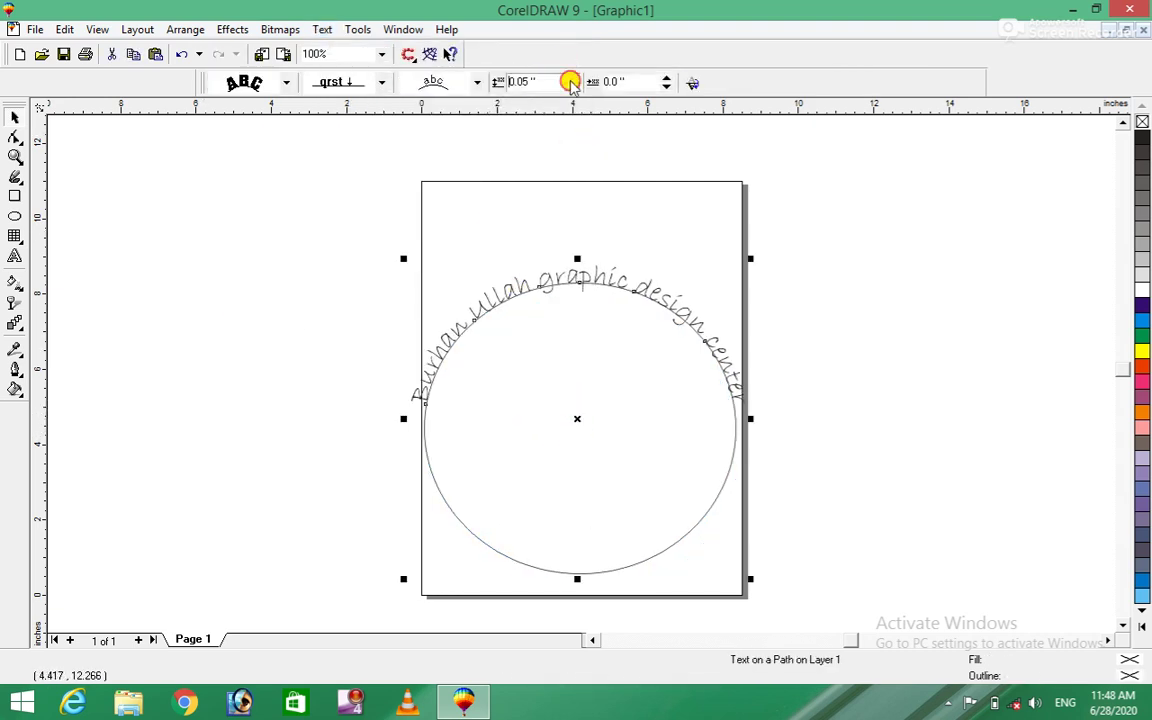
pyautogui.click(571, 78)
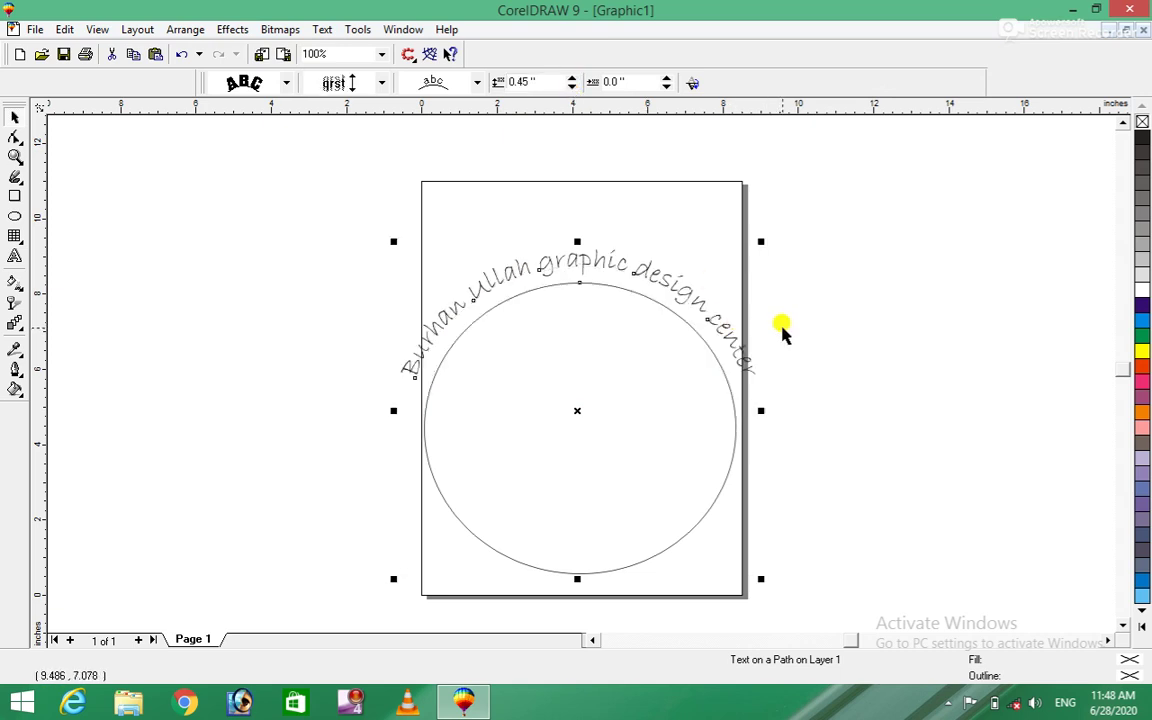
pyautogui.click(599, 453)
pyautogui.press('Delete')
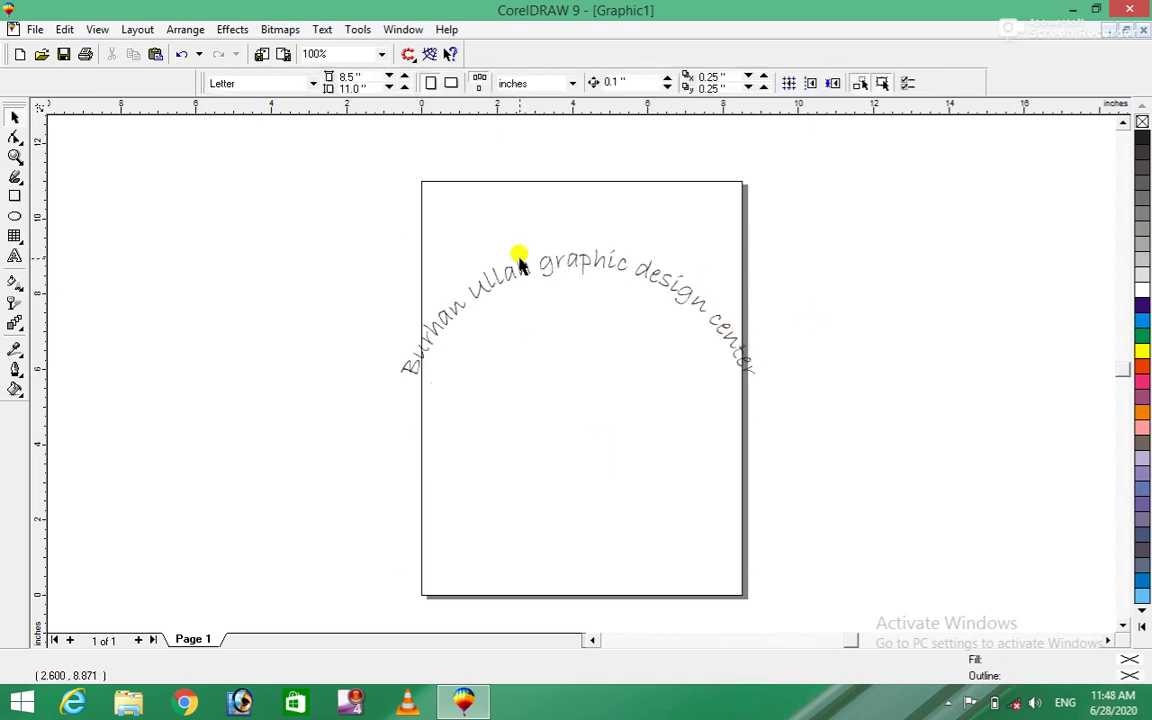
pyautogui.click(528, 277)
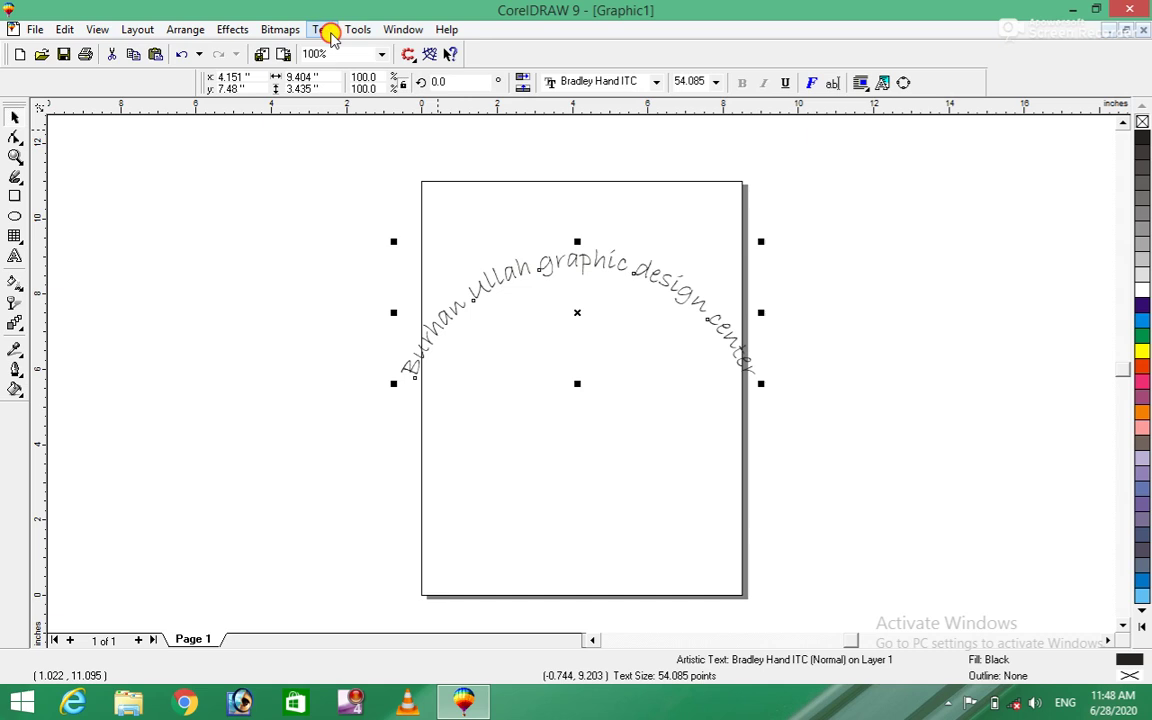
# Align the curved text to its baseline, then straighten it into one horizontal line
pyautogui.click(322, 30)
pyautogui.click(370, 137)
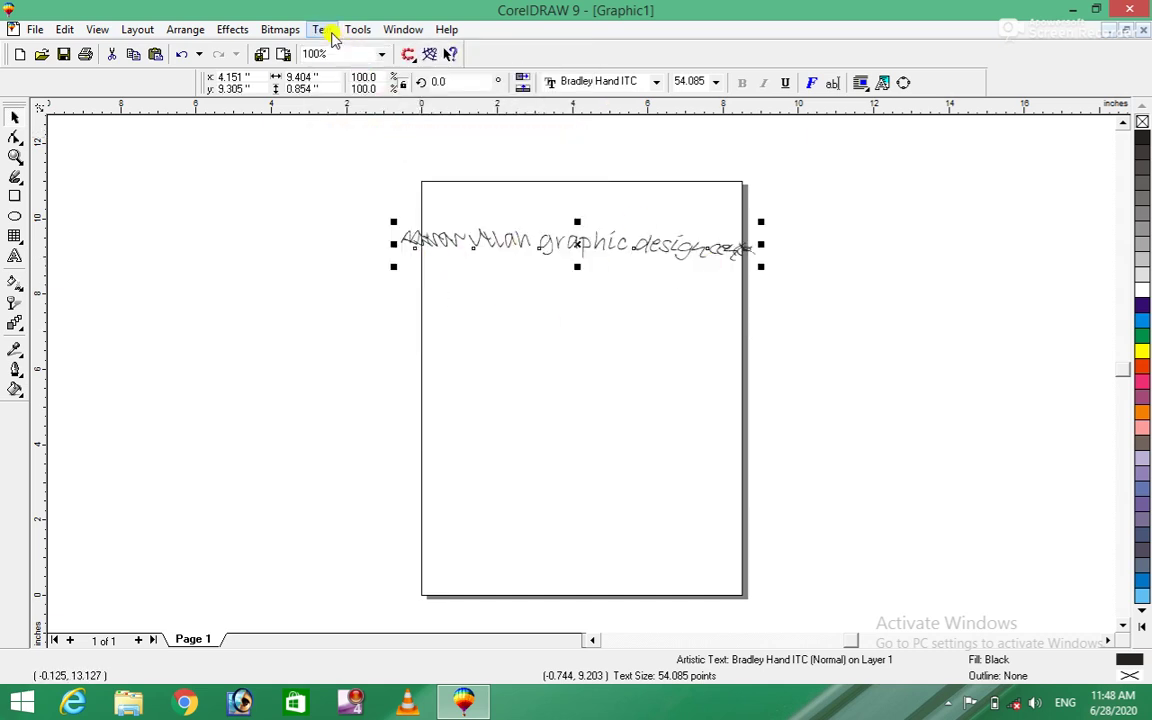
pyautogui.click(322, 30)
pyautogui.click(358, 160)
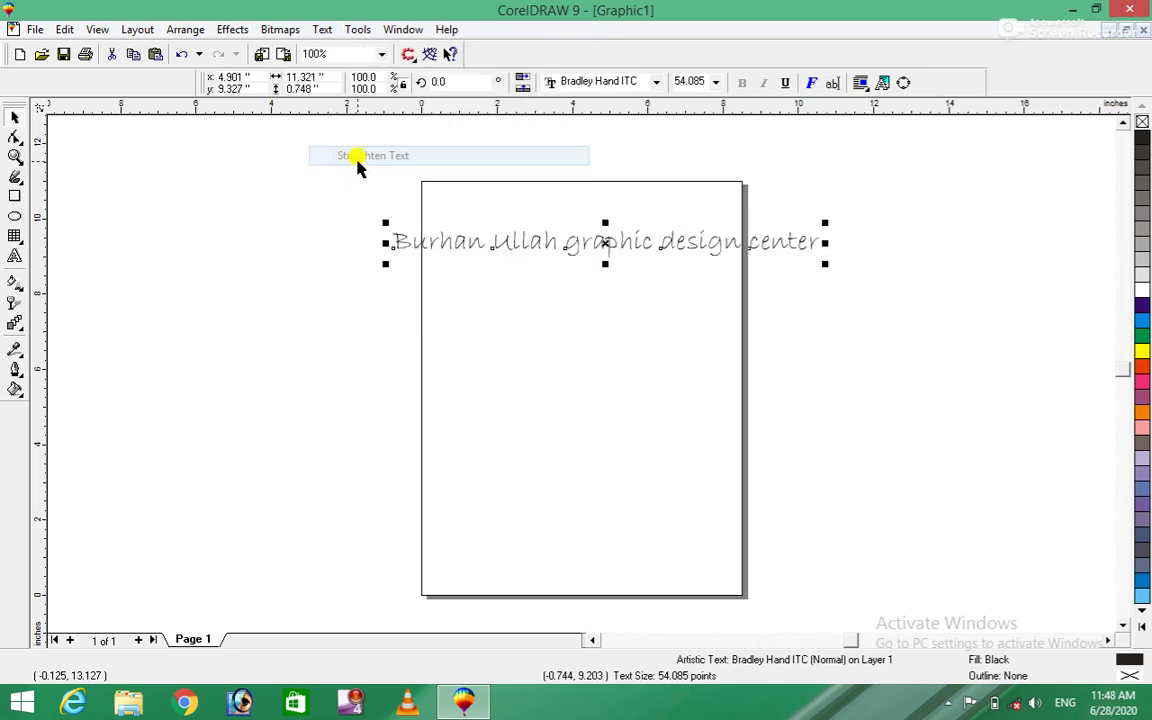
pyautogui.click(323, 32)
pyautogui.moveTo(450, 181)
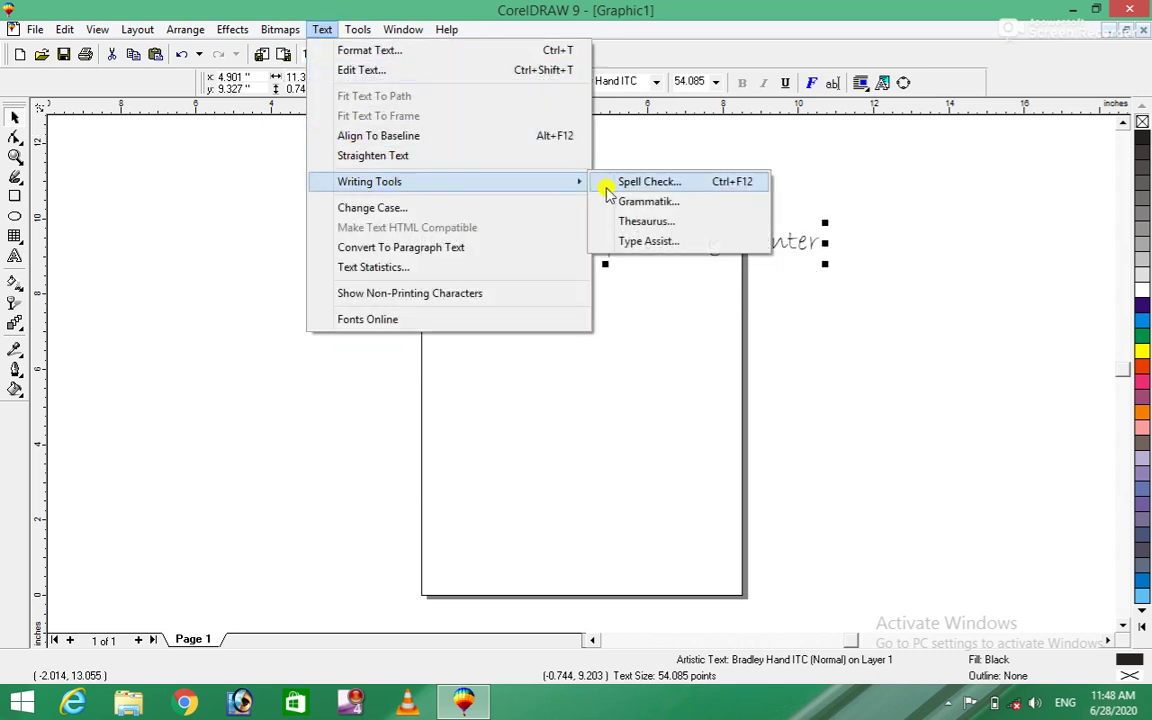
pyautogui.click(606, 187)
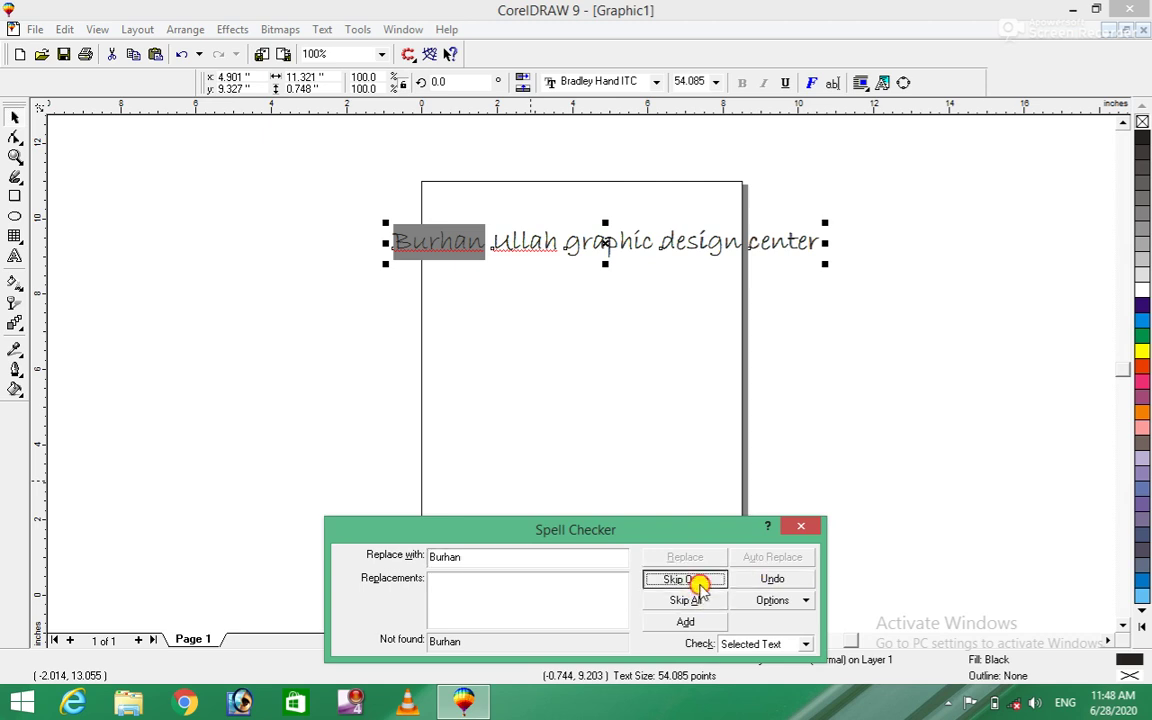
pyautogui.click(698, 581)
pyautogui.click(698, 581)
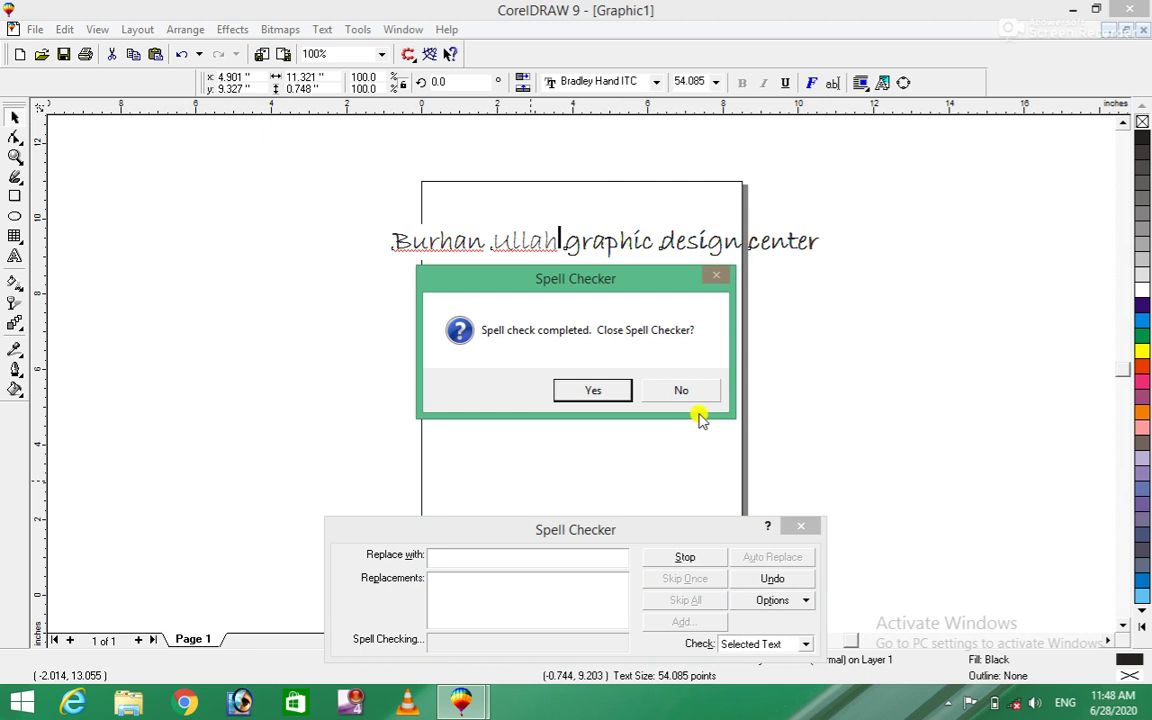
pyautogui.click(683, 390)
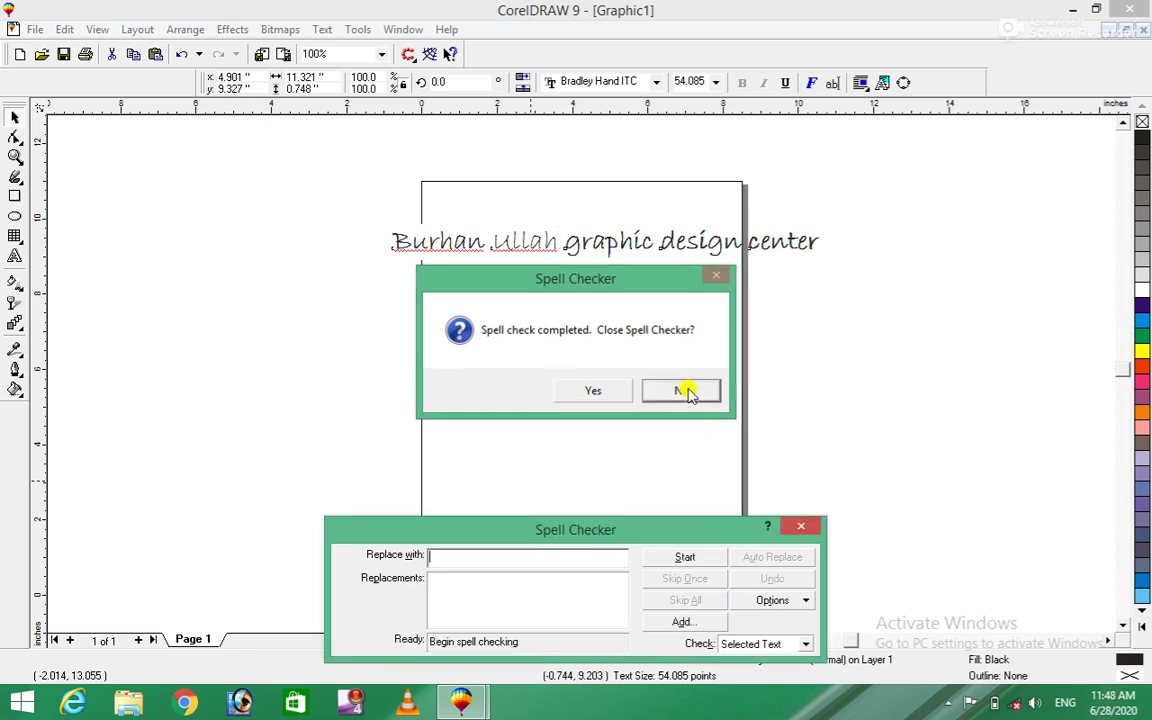
pyautogui.click(810, 529)
pyautogui.click(322, 29)
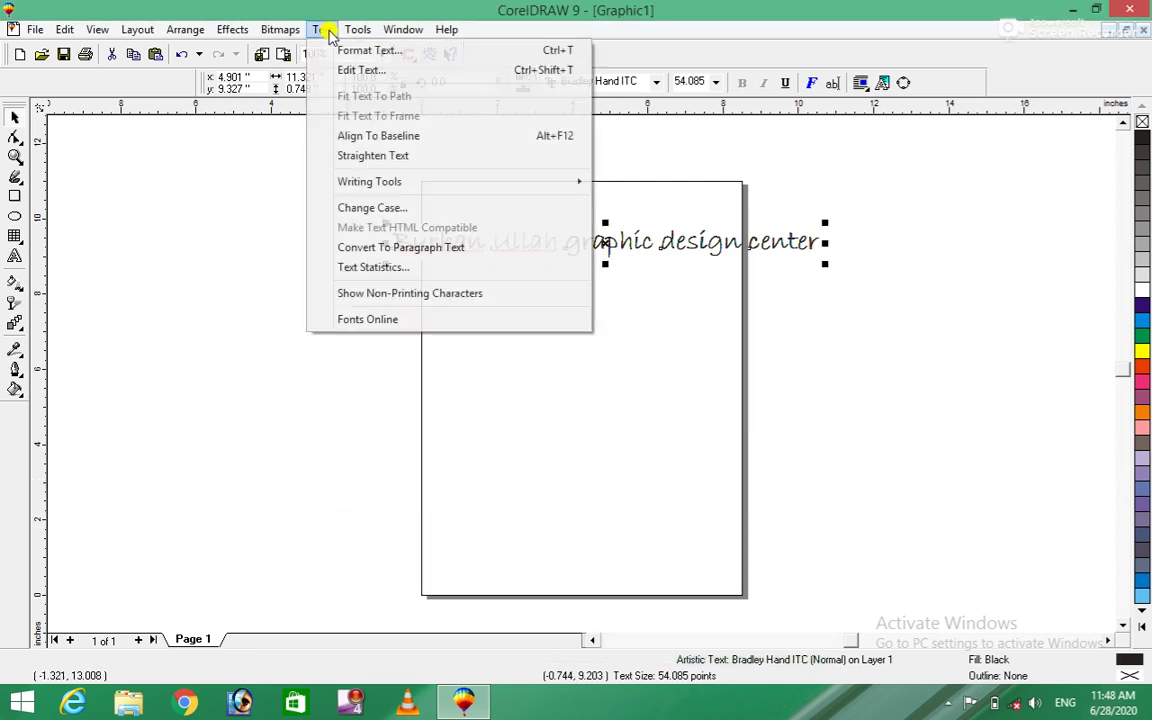
pyautogui.moveTo(369, 181)
pyautogui.click(632, 205)
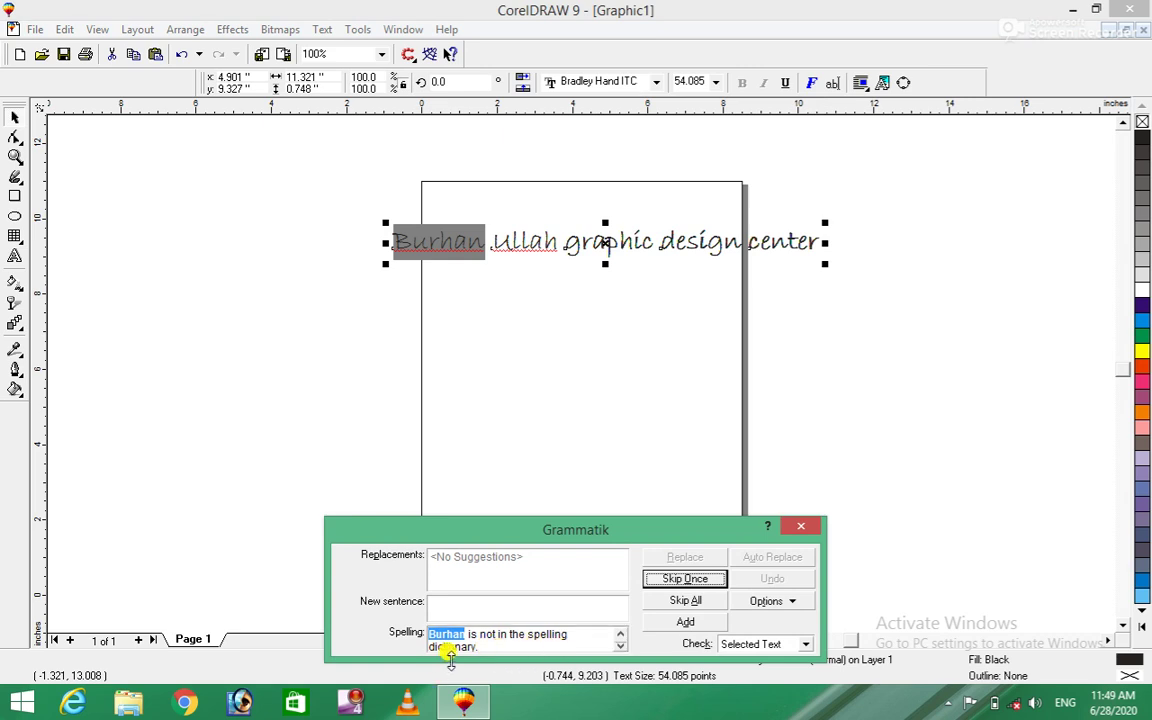
pyautogui.click(789, 535)
pyautogui.click(322, 29)
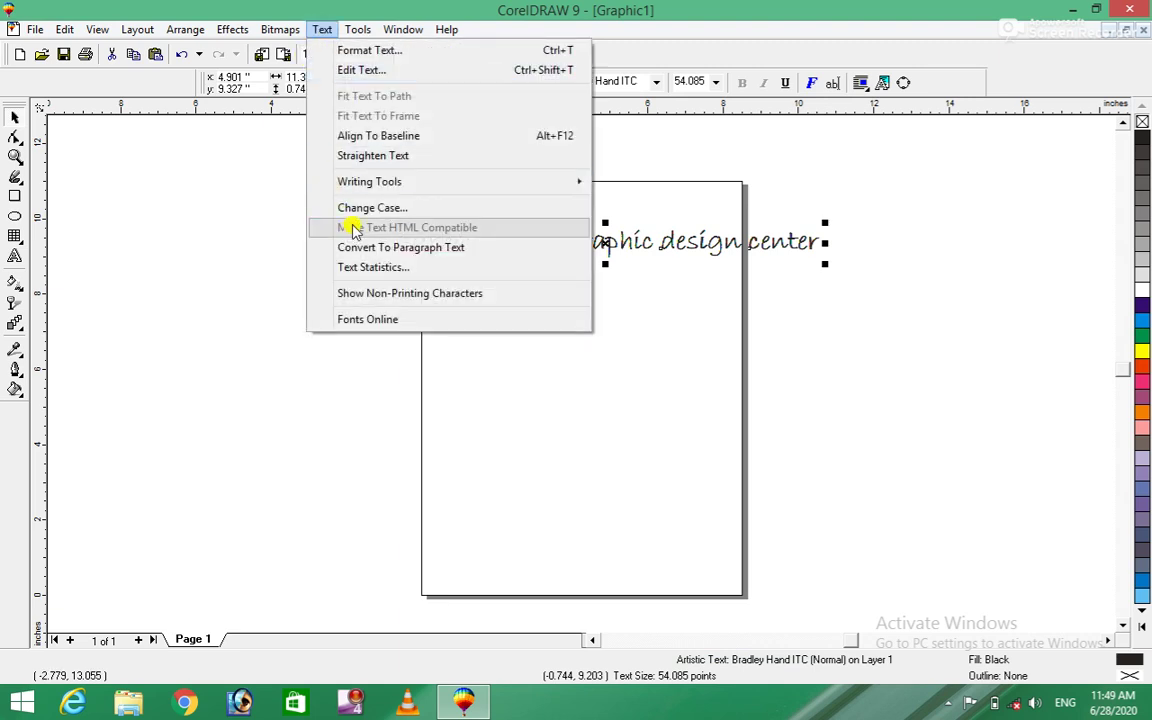
pyautogui.moveTo(369, 181)
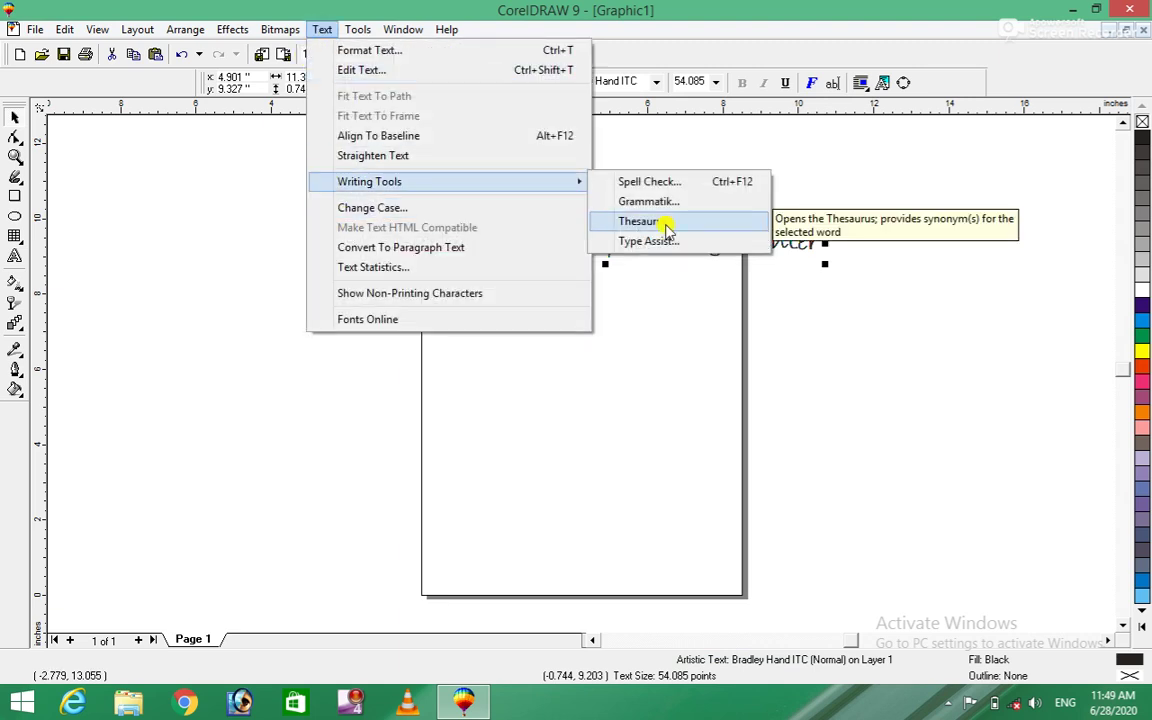
pyautogui.click(665, 224)
pyautogui.write('look')
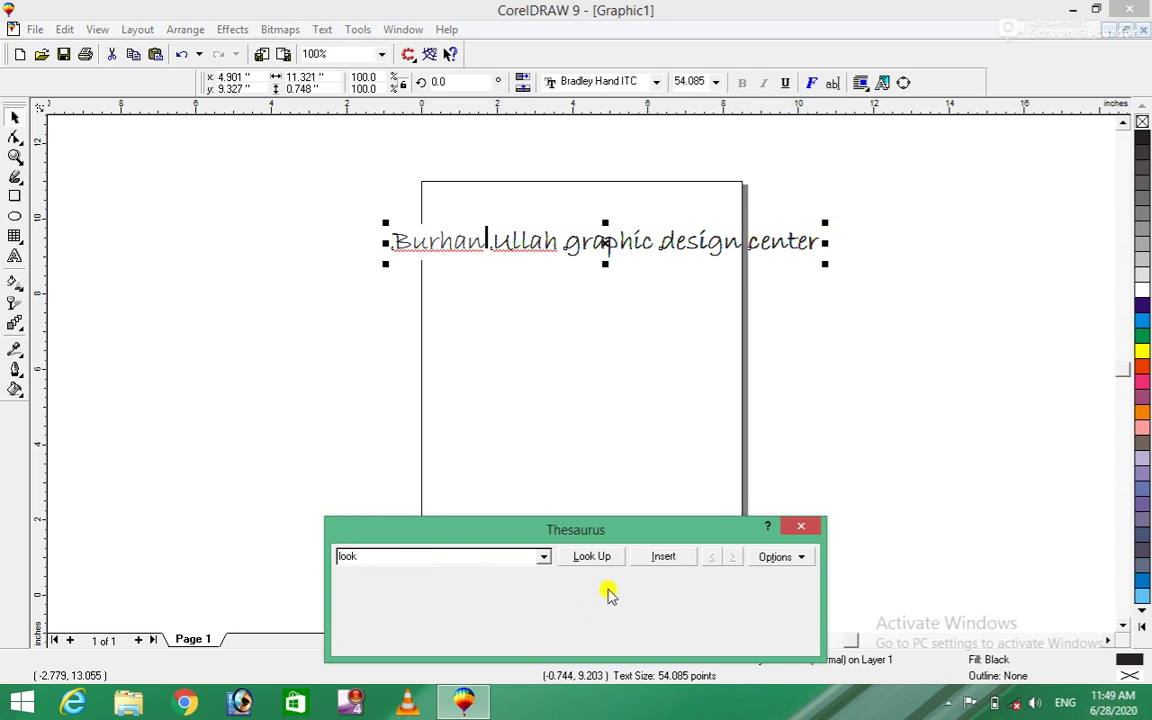
pyautogui.click(591, 556)
pyautogui.moveTo(745, 541); pyautogui.dragTo(720, 389)
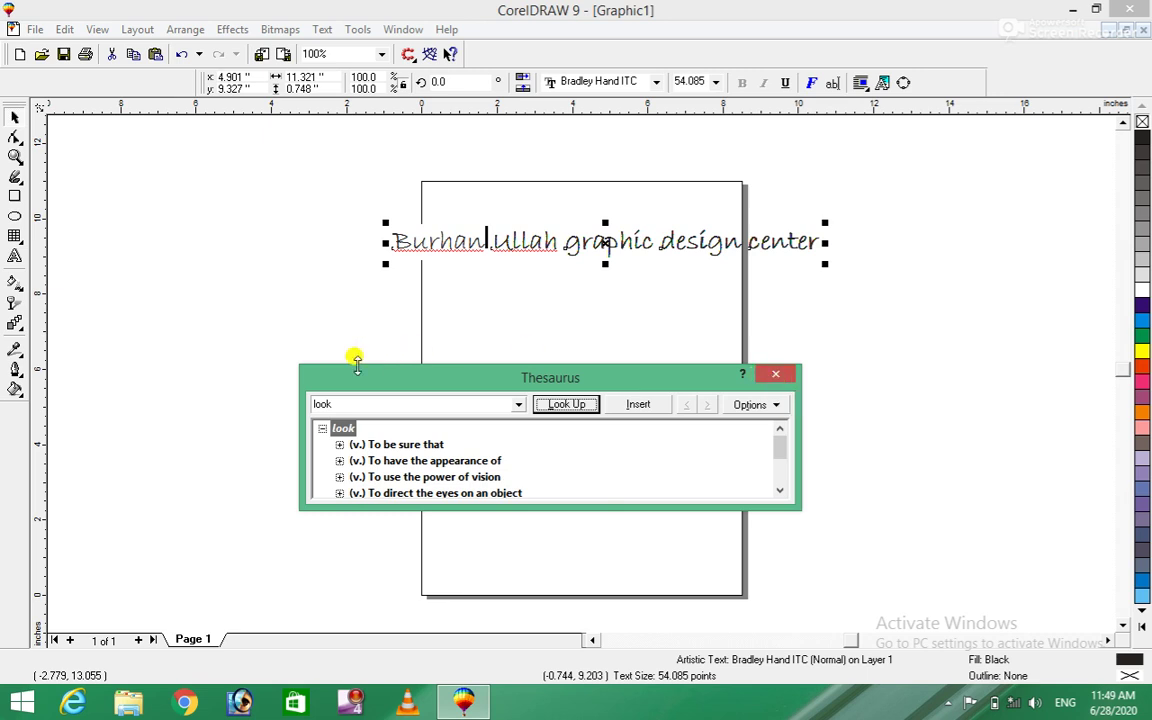
pyautogui.doubleClick(351, 402)
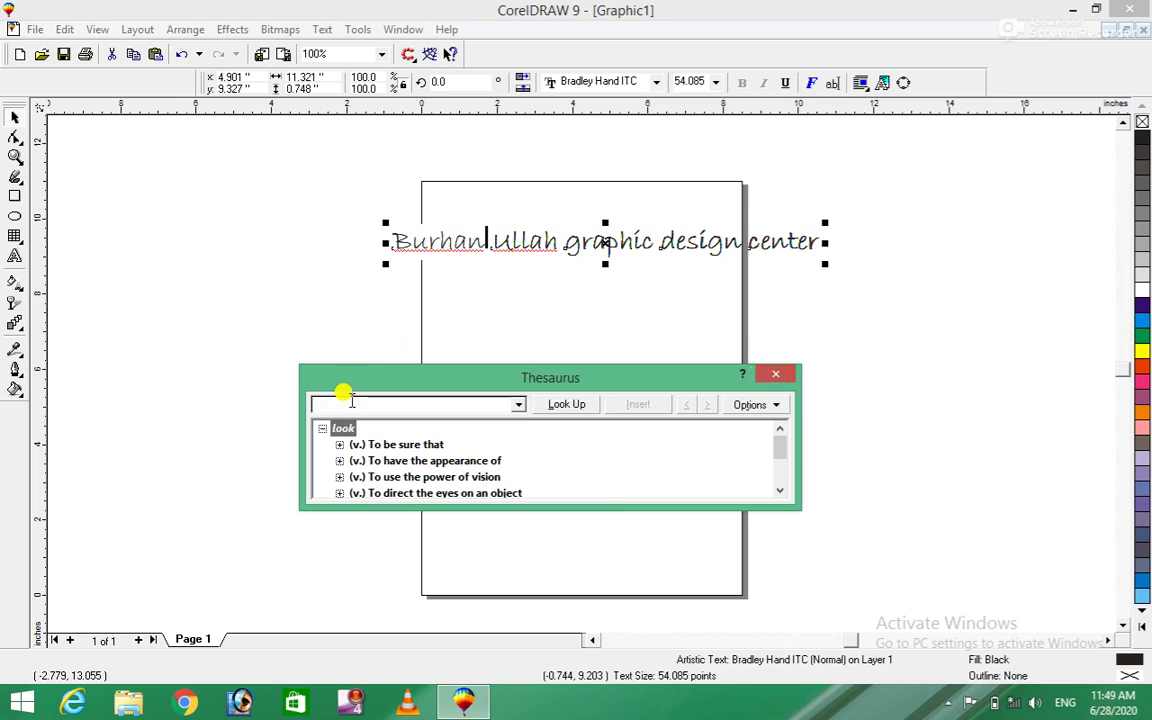
pyautogui.write('goal')
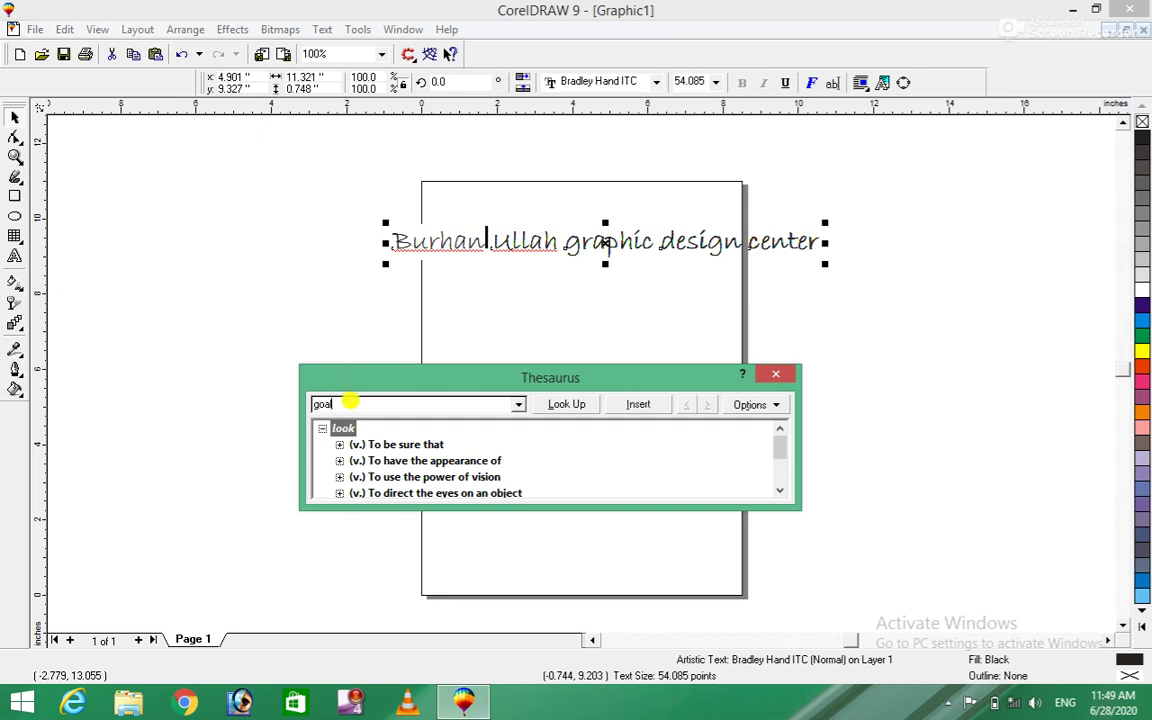
pyautogui.click(567, 404)
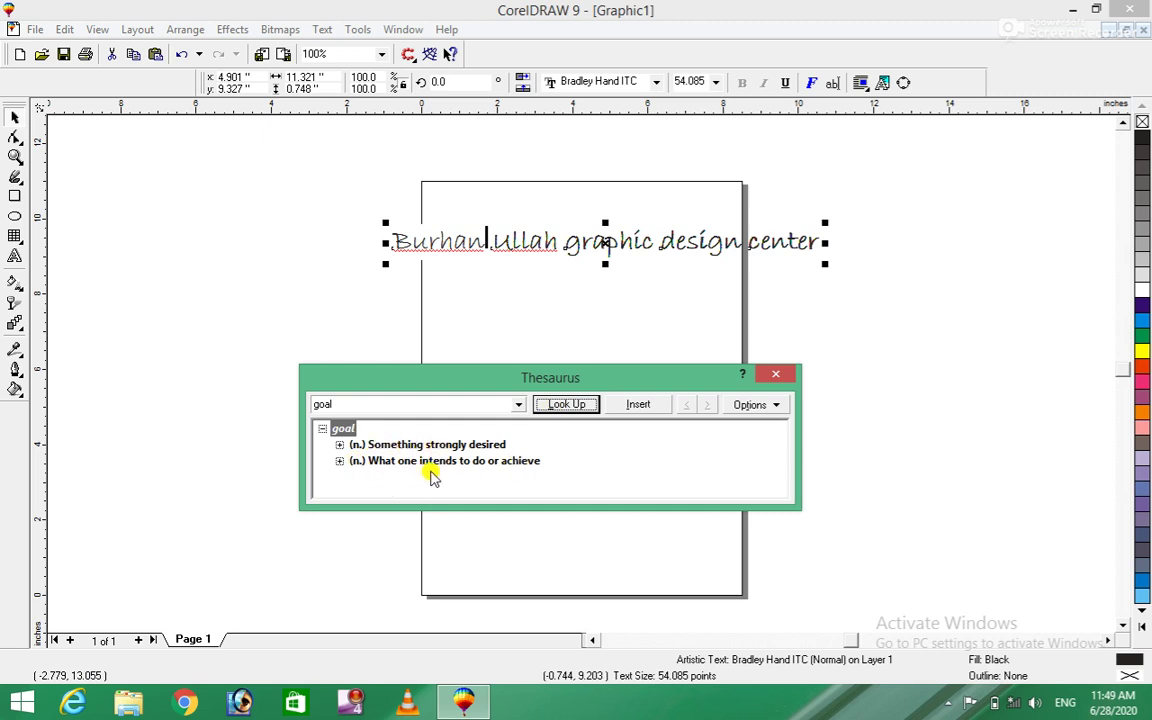
pyautogui.click(460, 403)
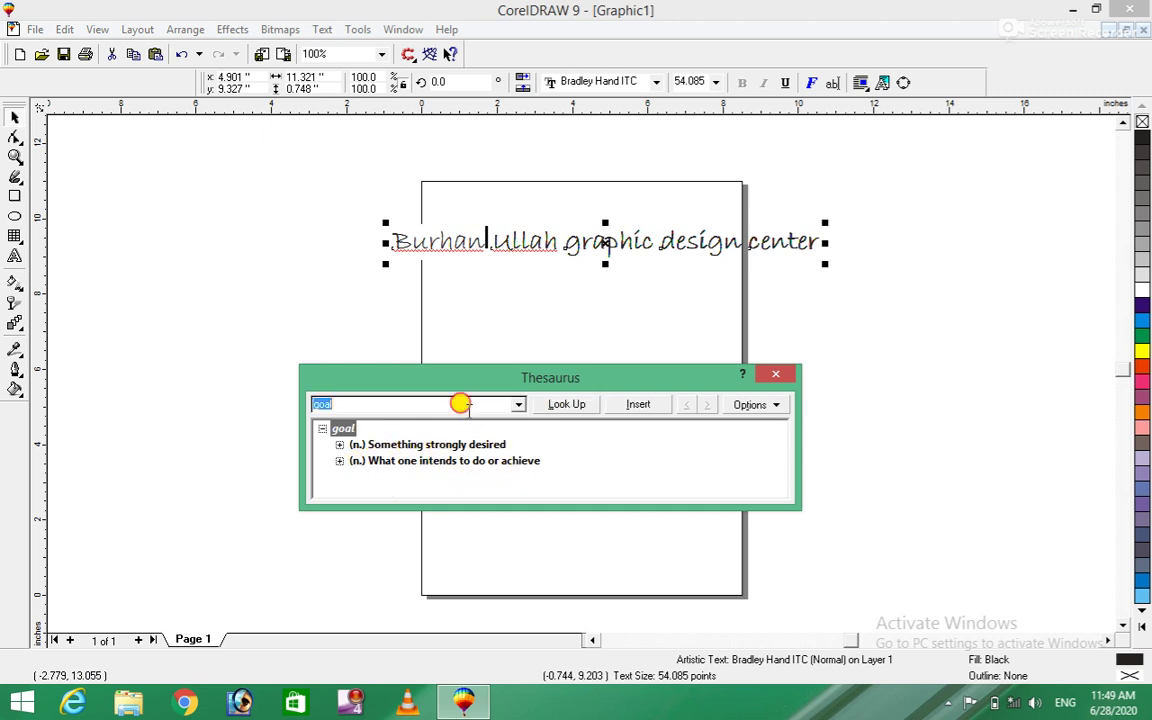
pyautogui.write('go')
pyautogui.click(551, 404)
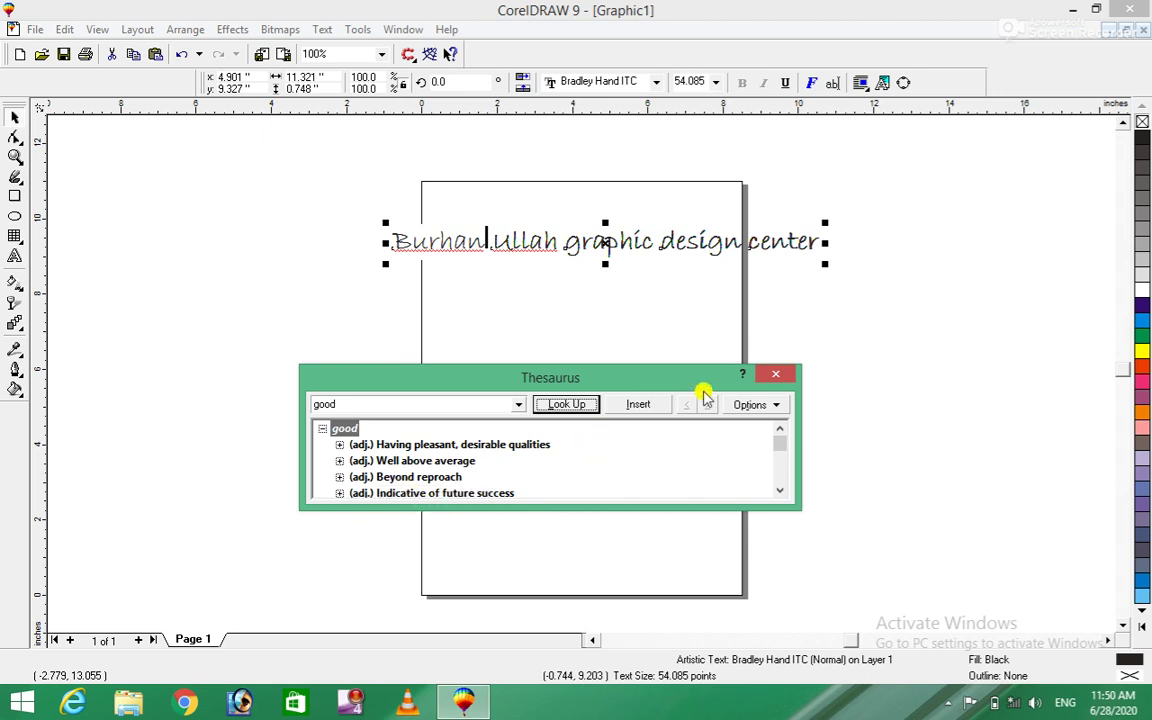
pyautogui.click(775, 374)
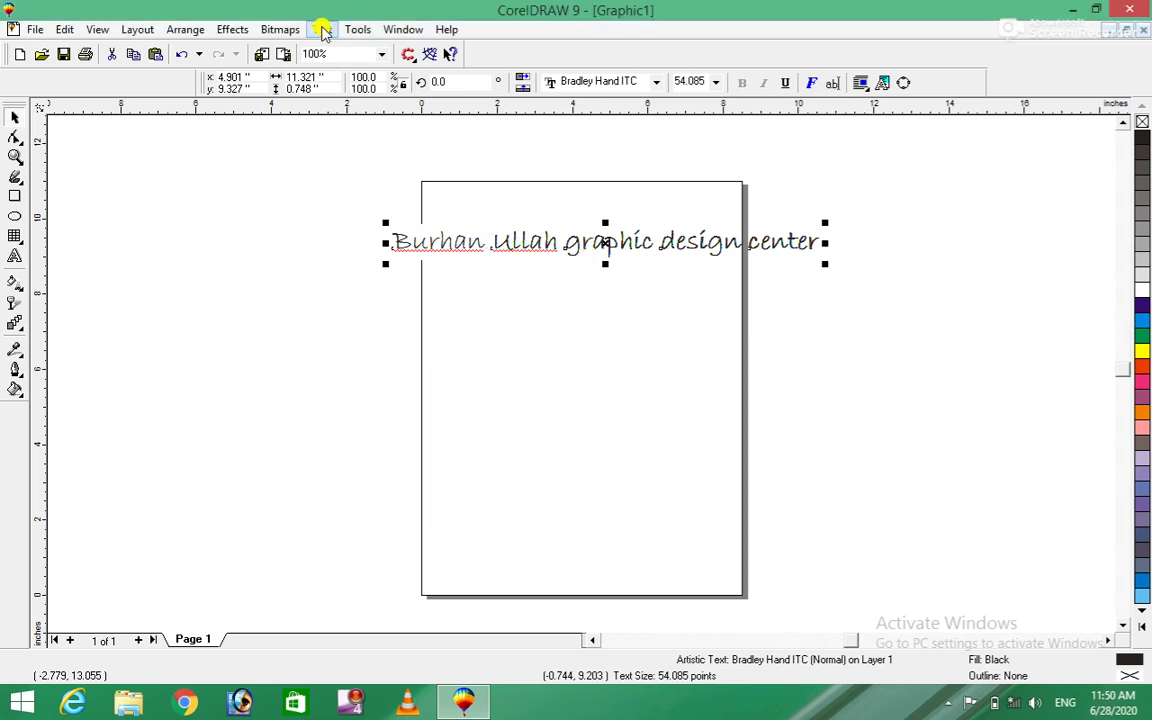
pyautogui.click(322, 29)
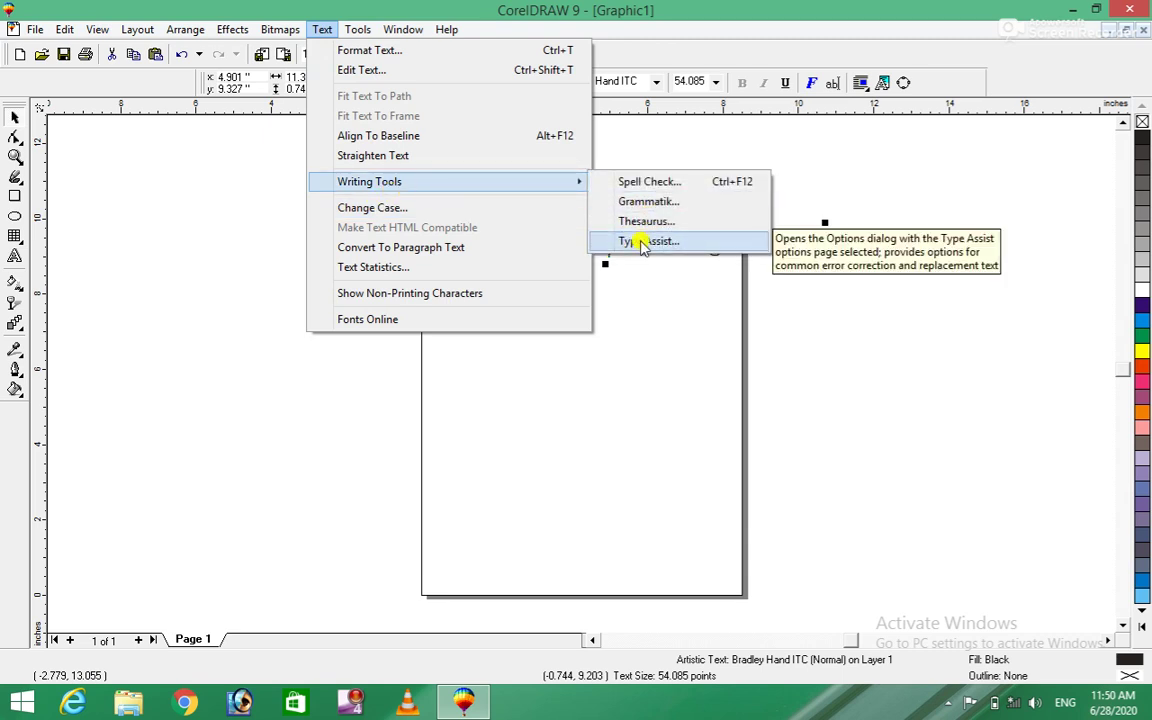
pyautogui.click(643, 244)
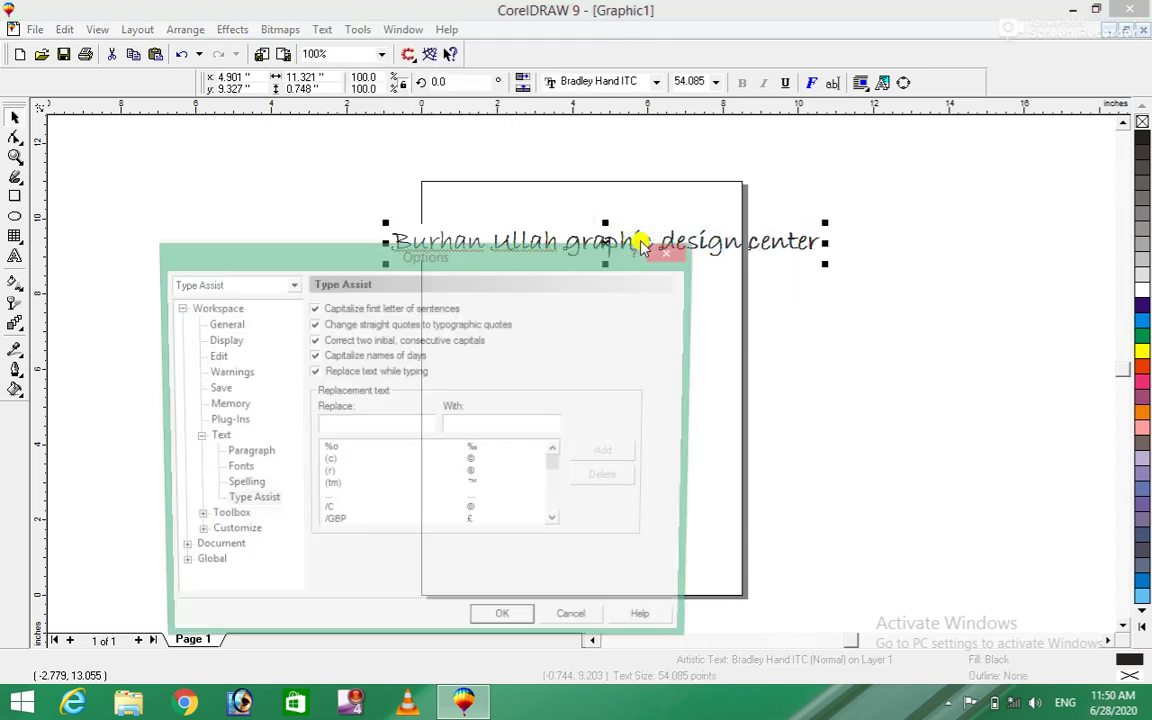
pyautogui.moveTo(577, 250); pyautogui.dragTo(774, 361)
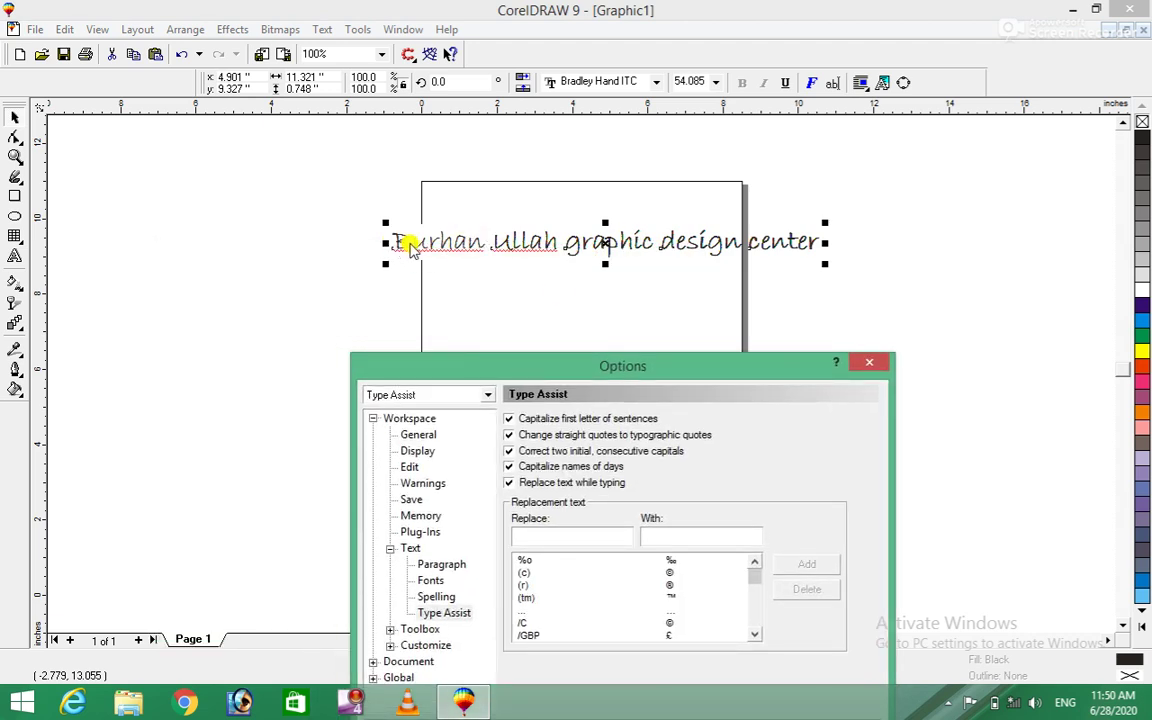
pyautogui.click(869, 362)
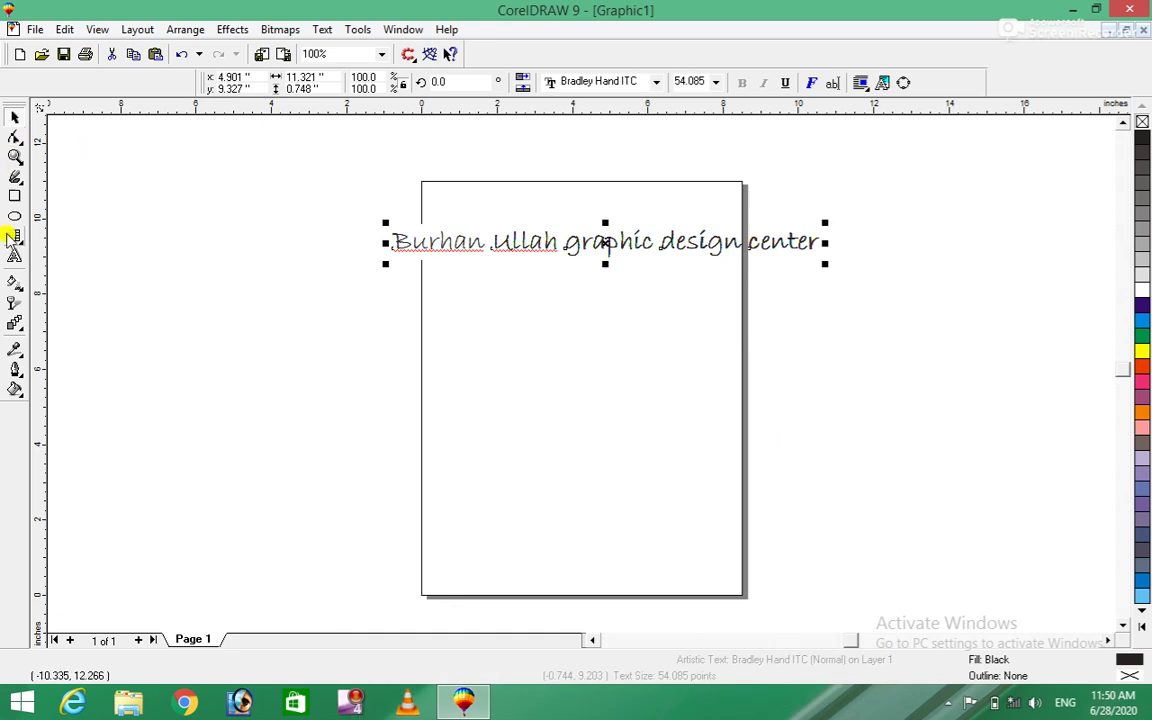
pyautogui.click(15, 256)
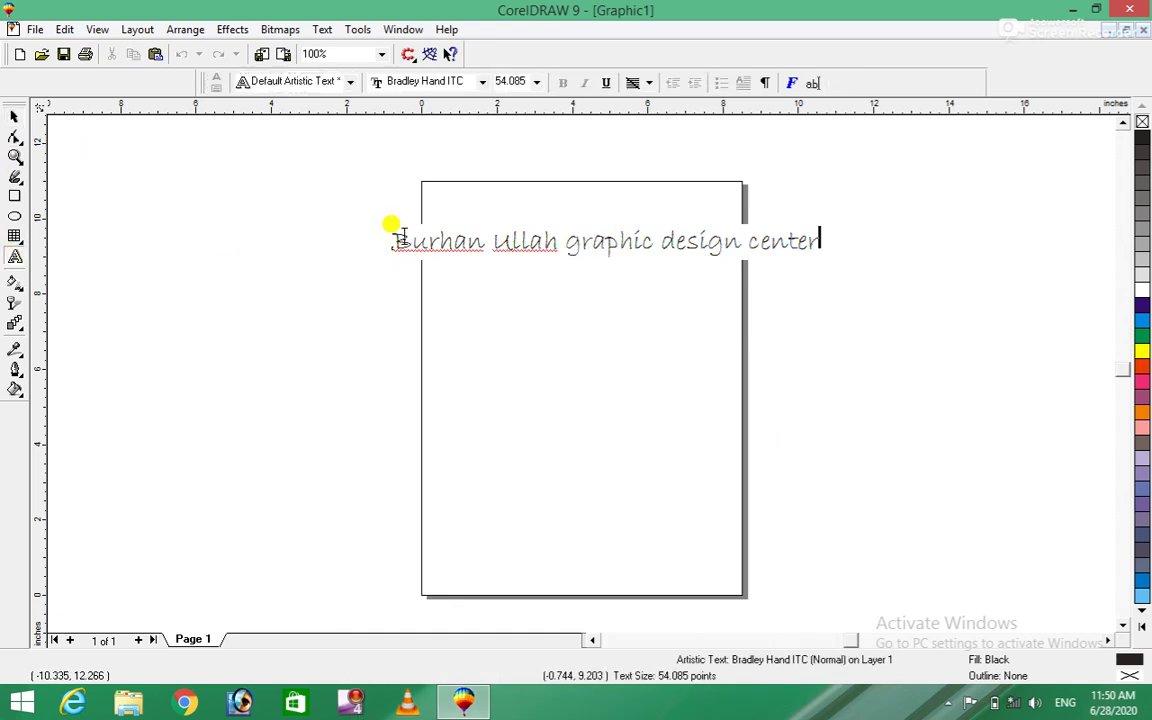
pyautogui.click(403, 238)
pyautogui.press('BackSpace')
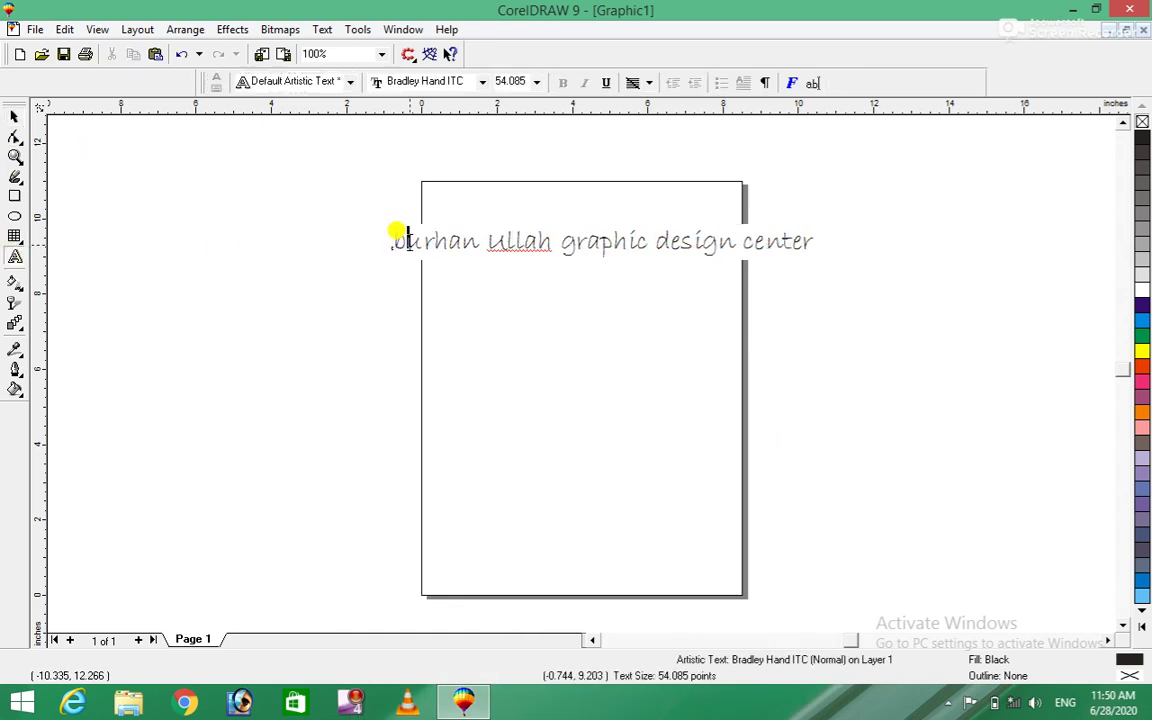
pyautogui.click(480, 314)
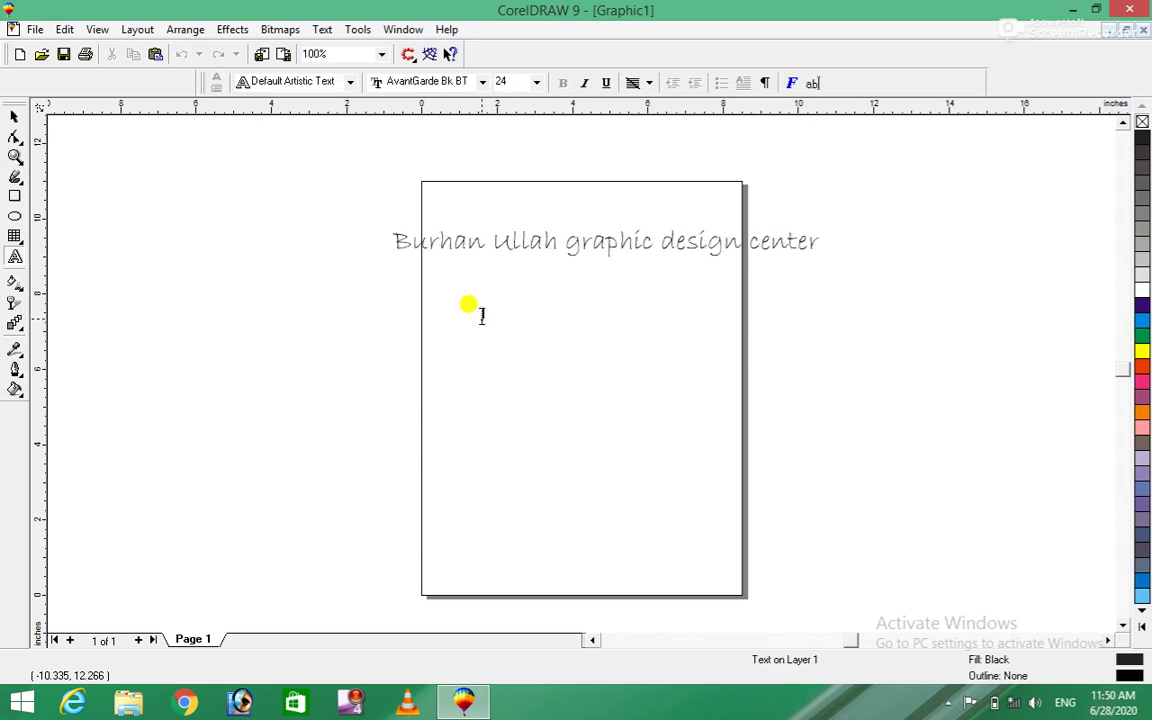
pyautogui.click(397, 240)
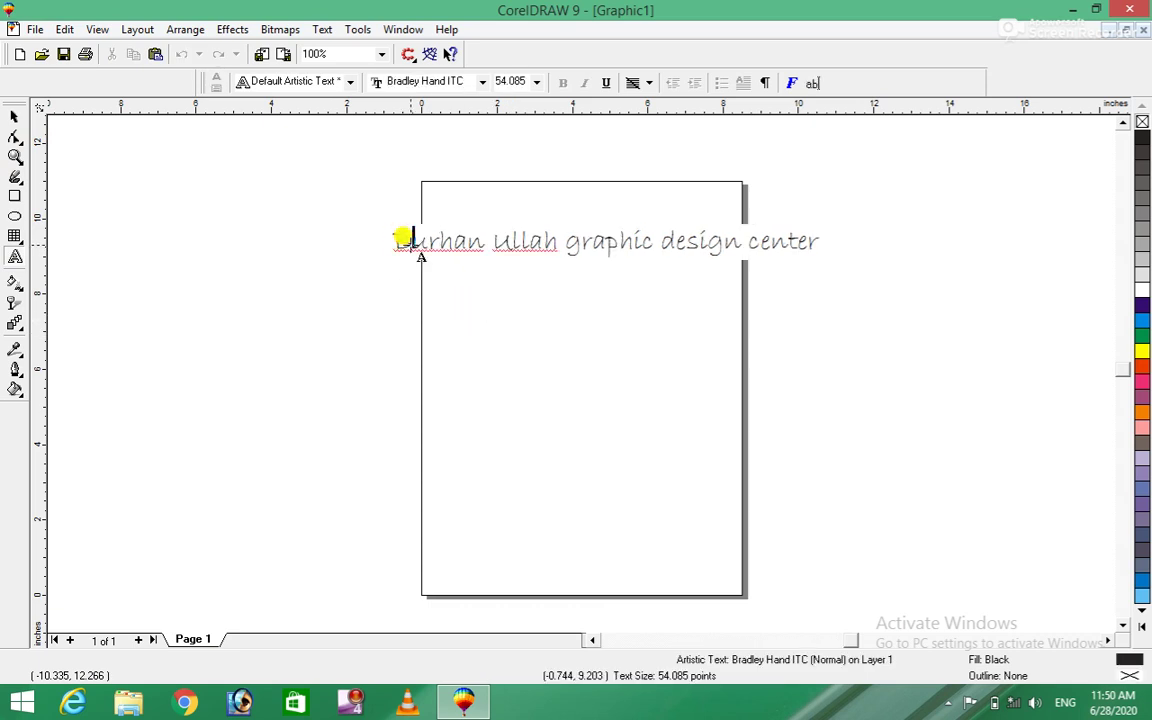
pyautogui.write('B')
pyautogui.click(13, 118)
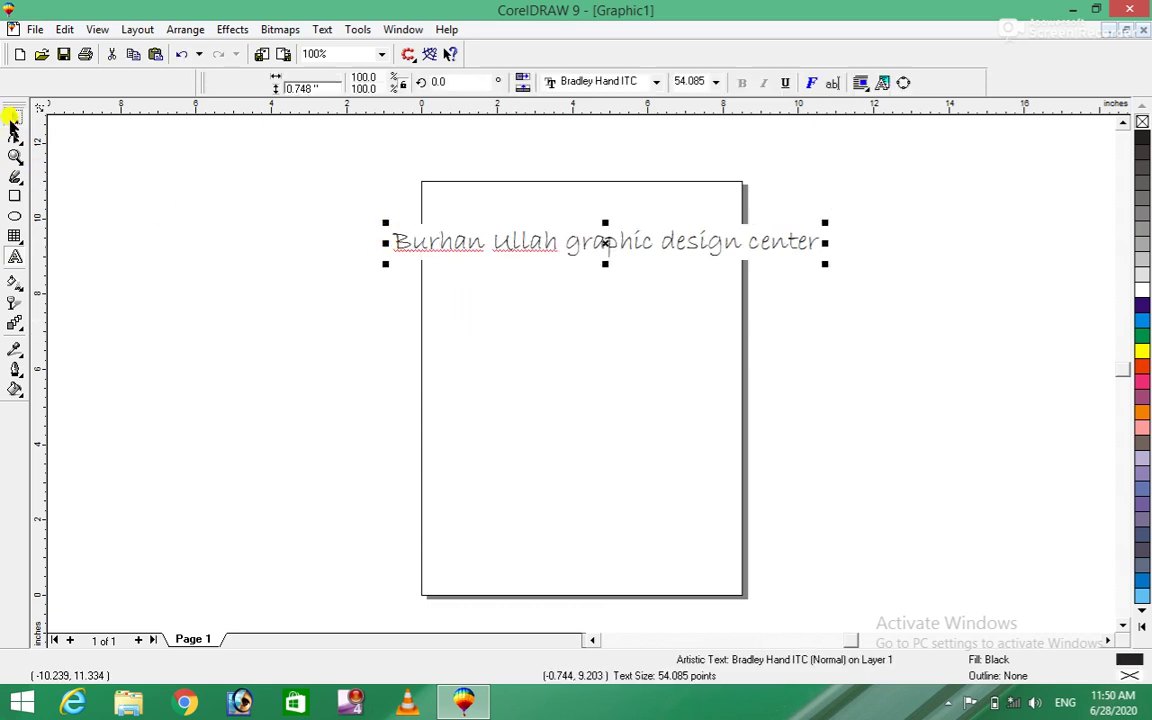
pyautogui.click(357, 29)
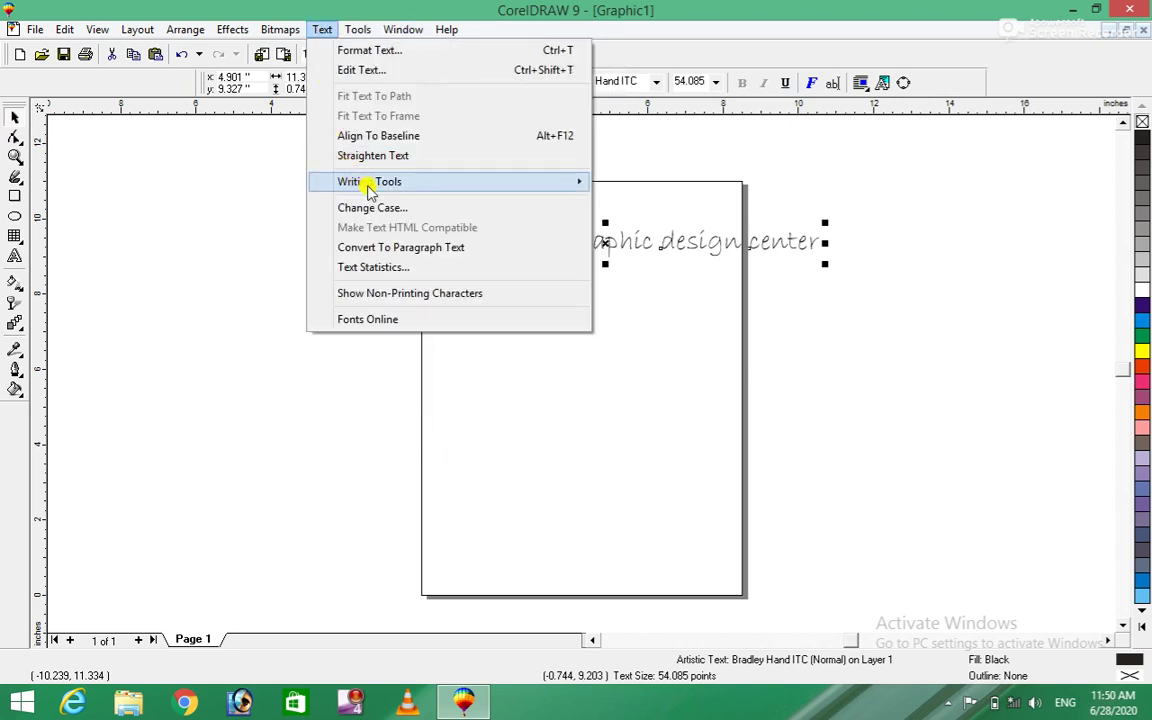
# Turn off Type Assist's sentence capitalization and change the heading's capital B to lowercase 'b'
pyautogui.moveTo(370, 181)
pyautogui.click(651, 240)
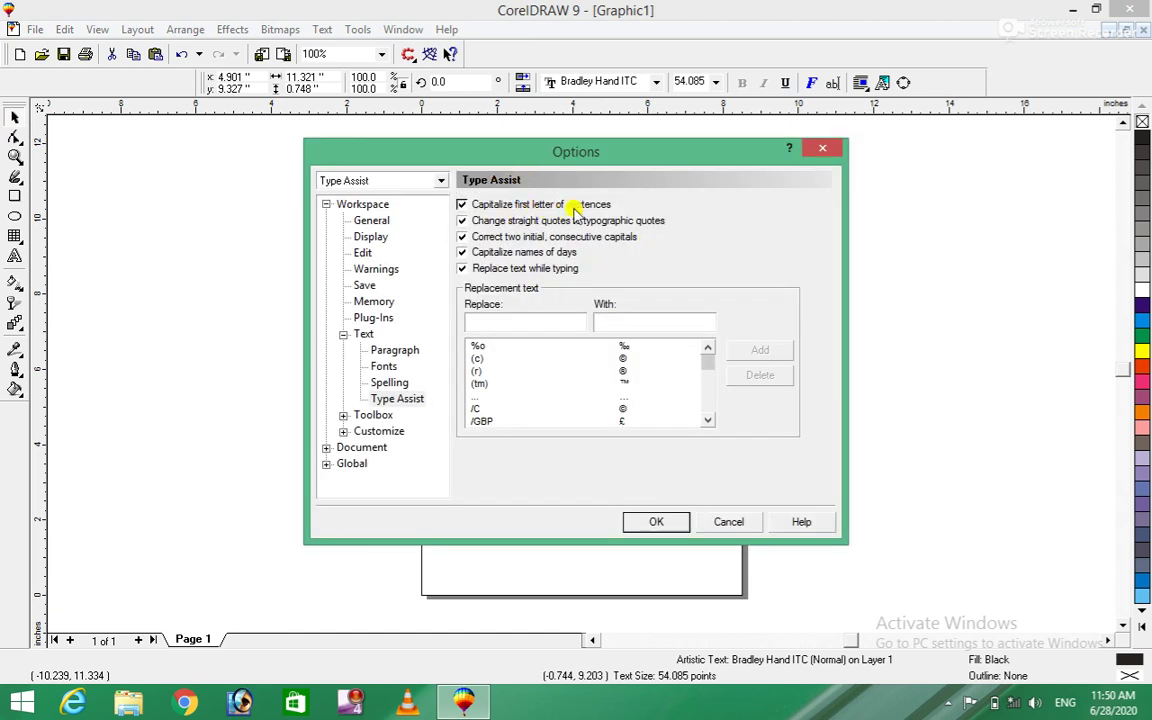
pyautogui.click(656, 522)
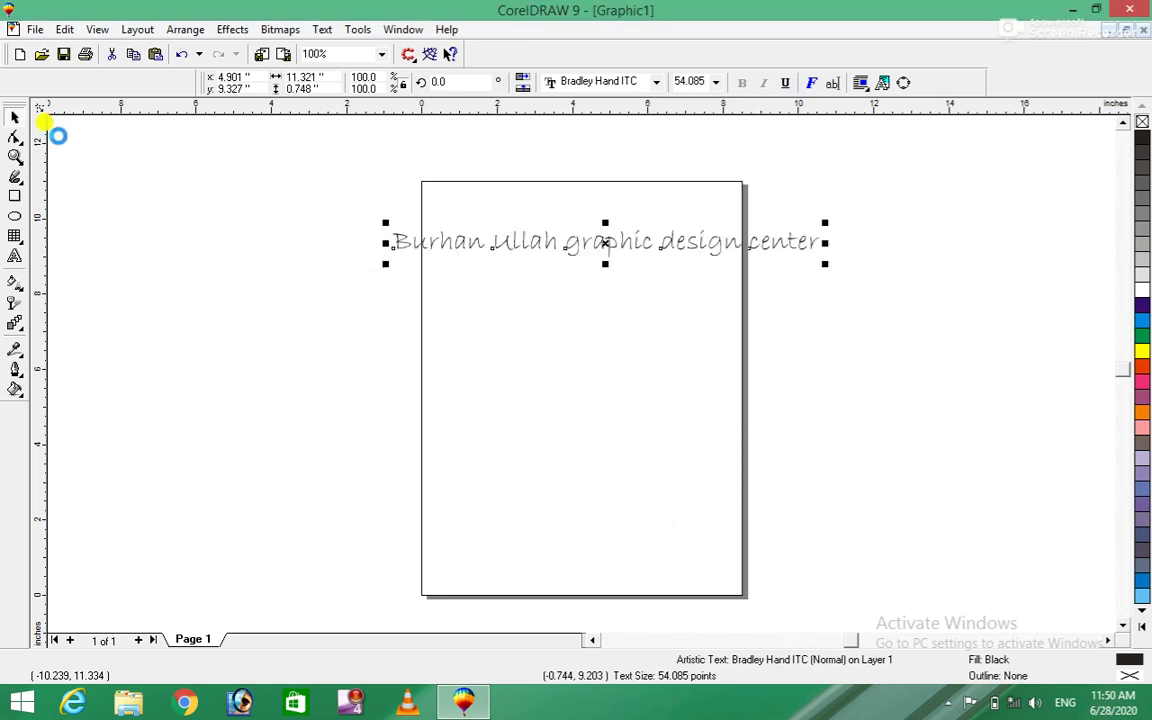
pyautogui.click(15, 257)
pyautogui.click(393, 238)
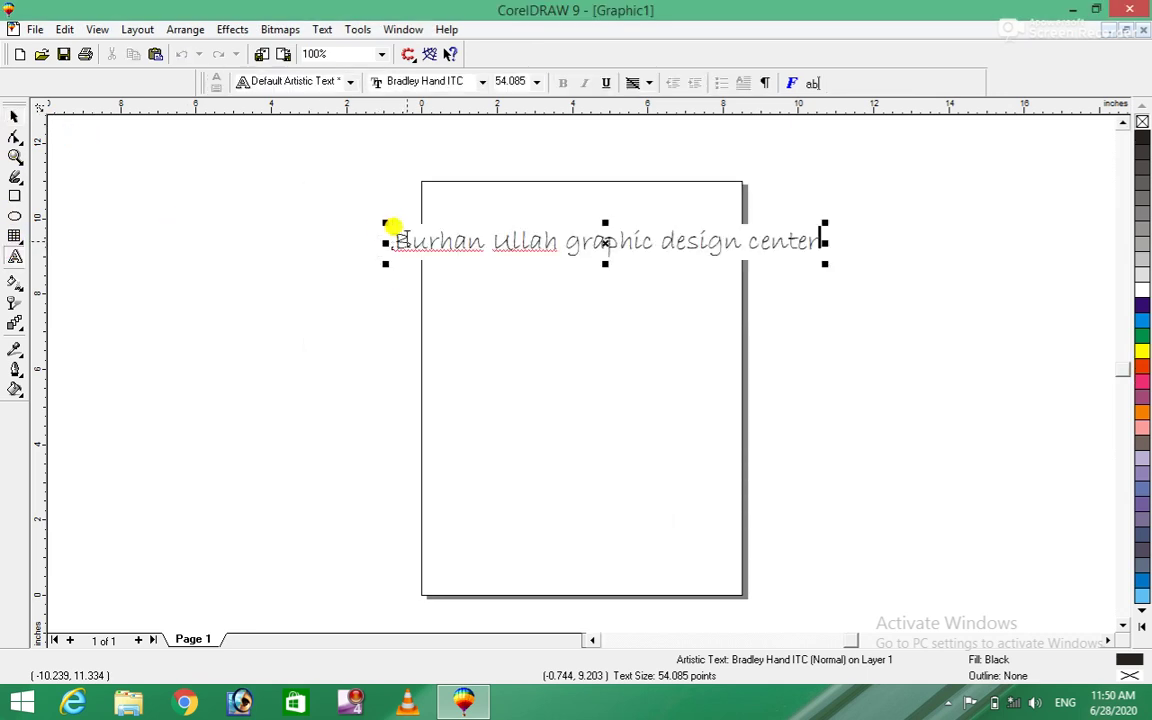
pyautogui.press('Delete')
pyautogui.write('b')
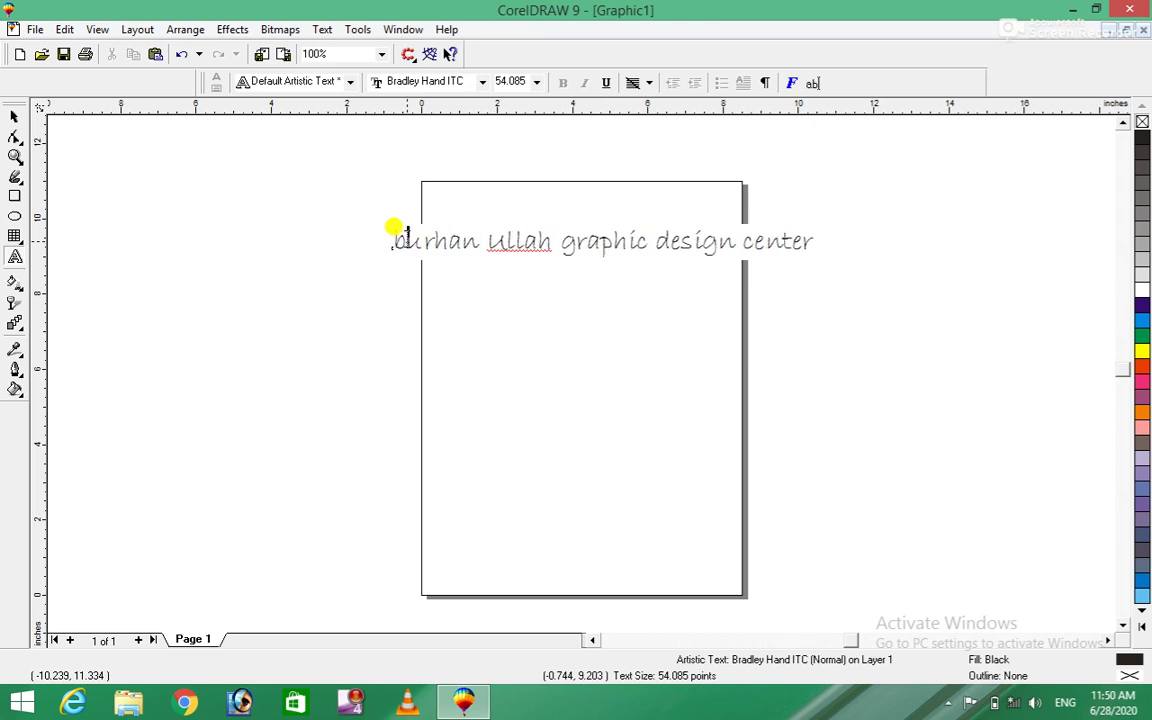
pyautogui.click(570, 346)
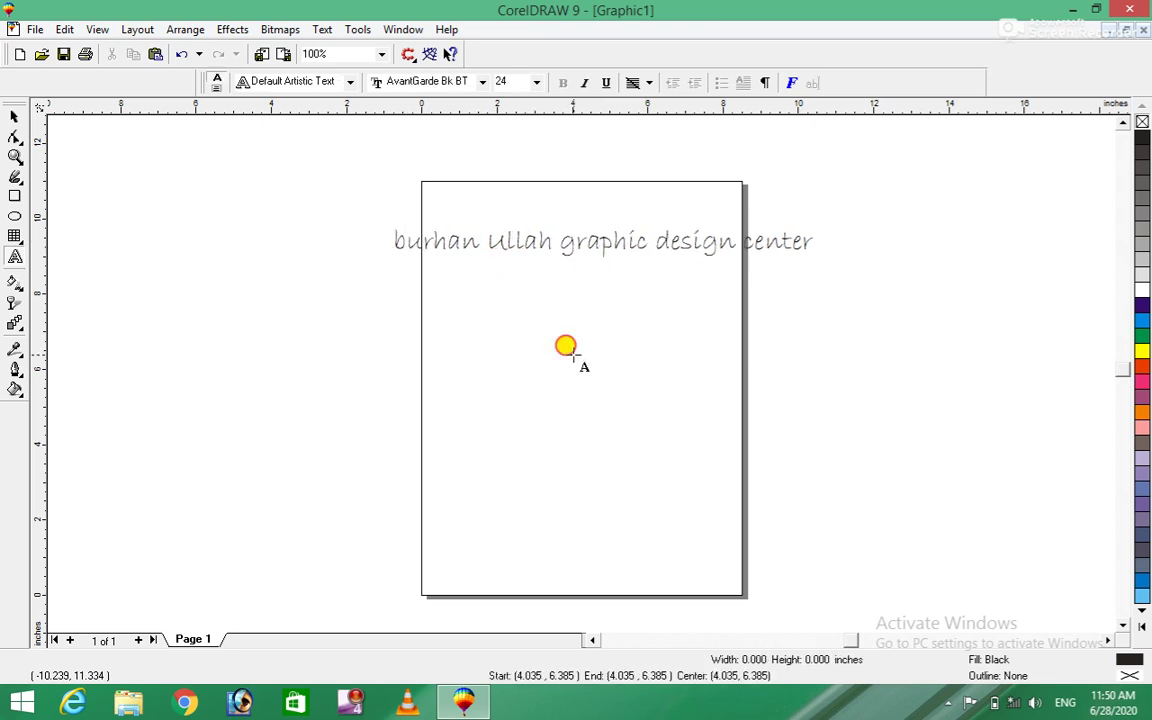
# Reopen the Type Assist settings and confirm them unchanged
pyautogui.click(10, 117)
pyautogui.click(322, 29)
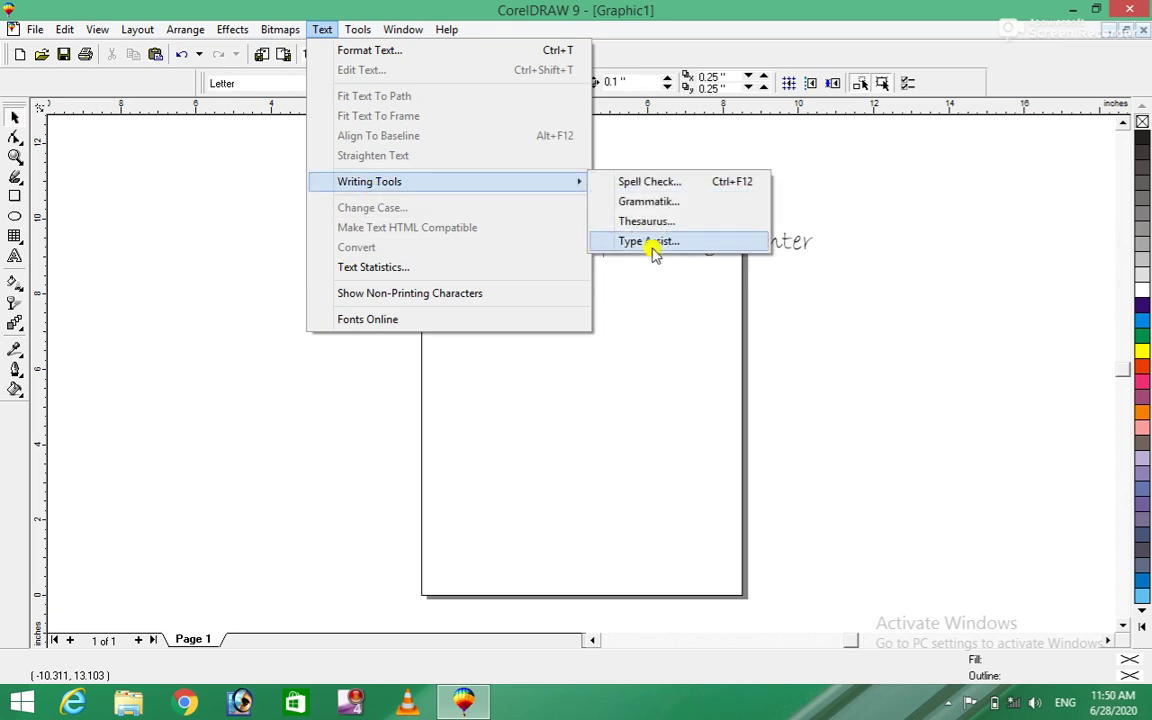
pyautogui.click(640, 247)
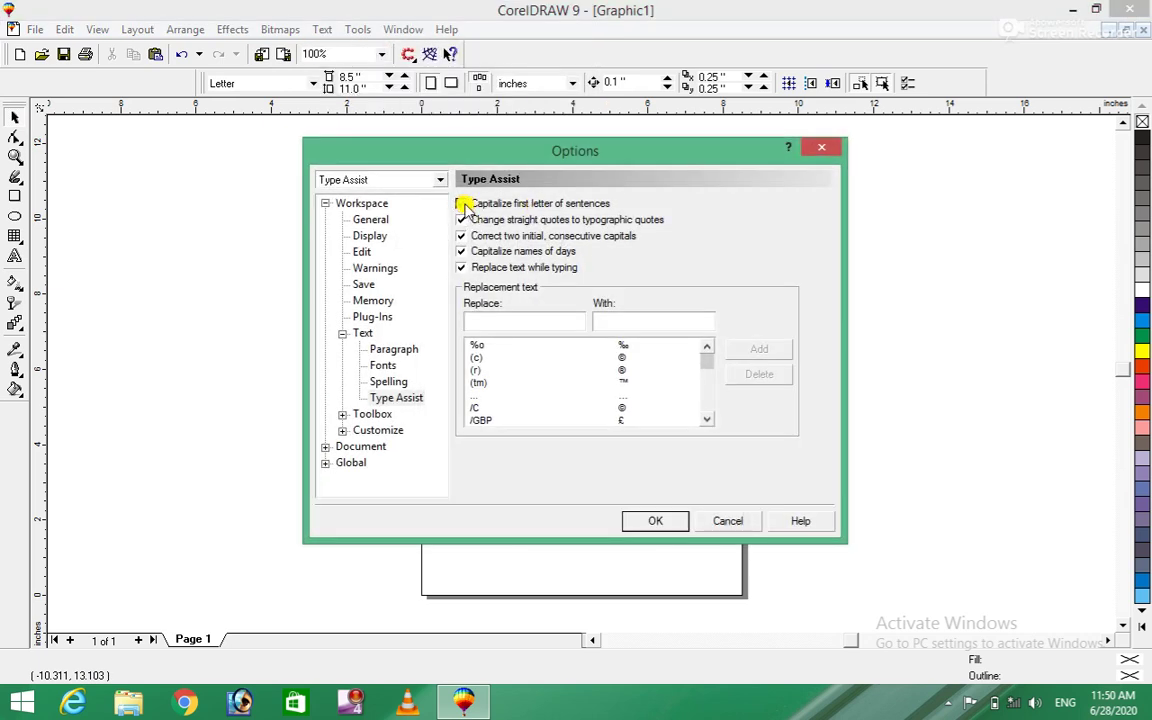
pyautogui.click(655, 521)
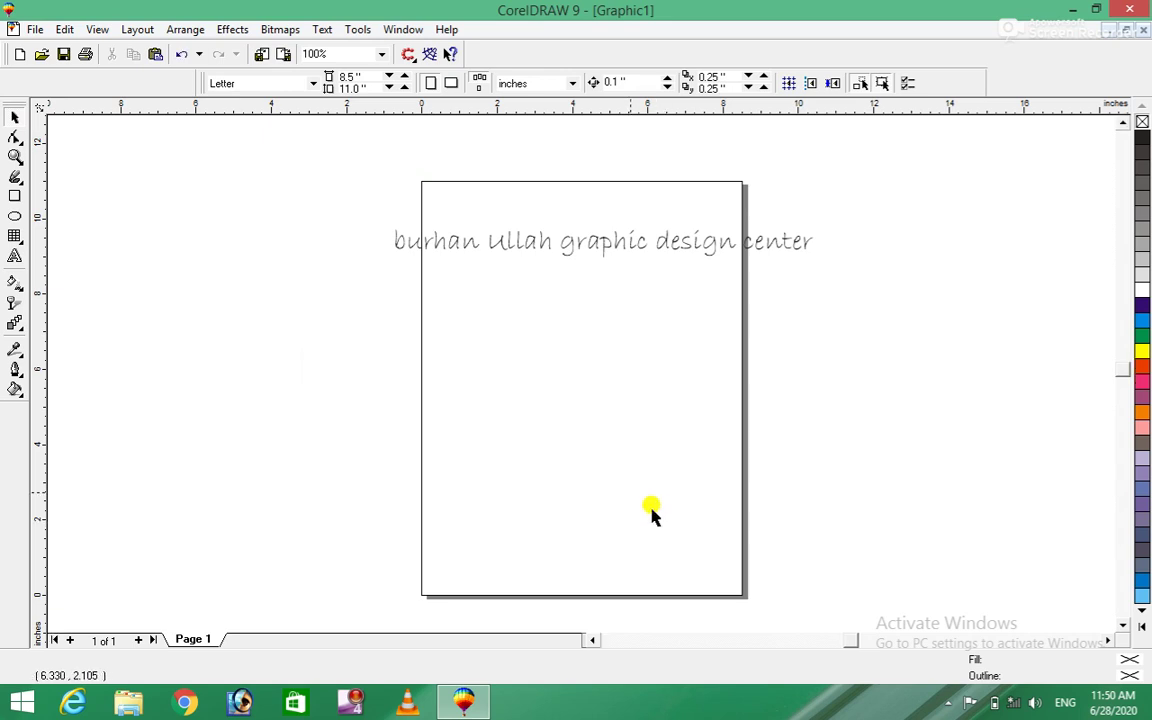
# Select the heading text and change it to UPPERCASE with Change Case
pyautogui.click(324, 30)
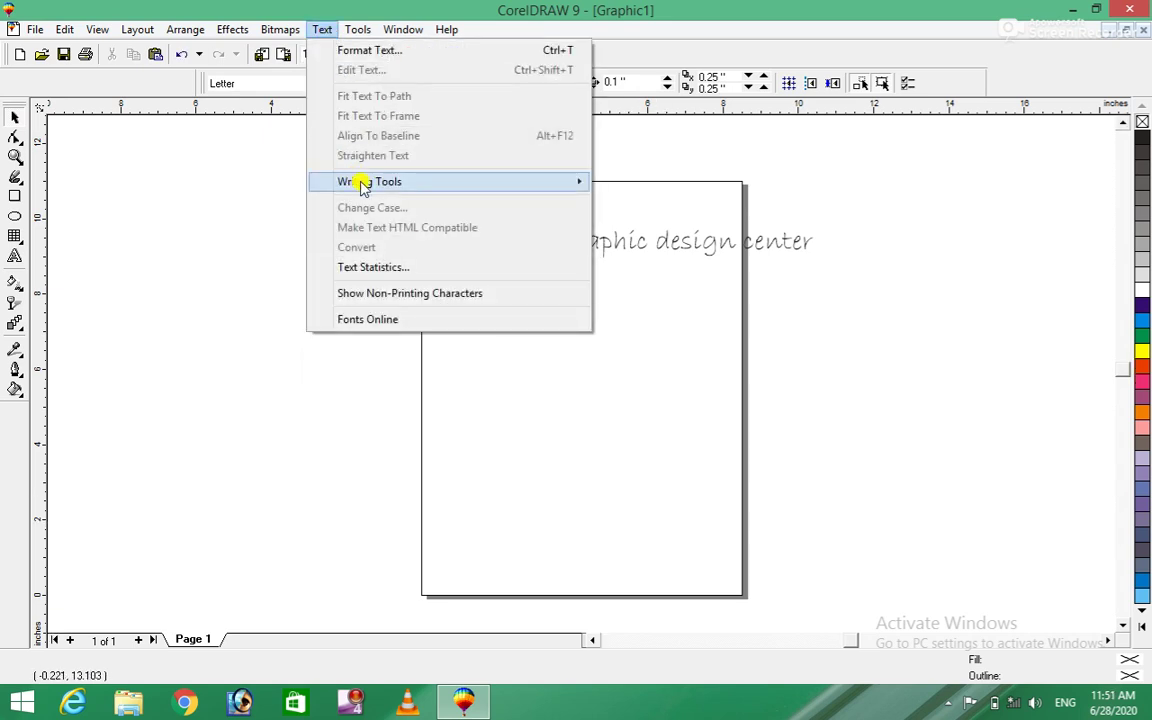
pyautogui.click(596, 242)
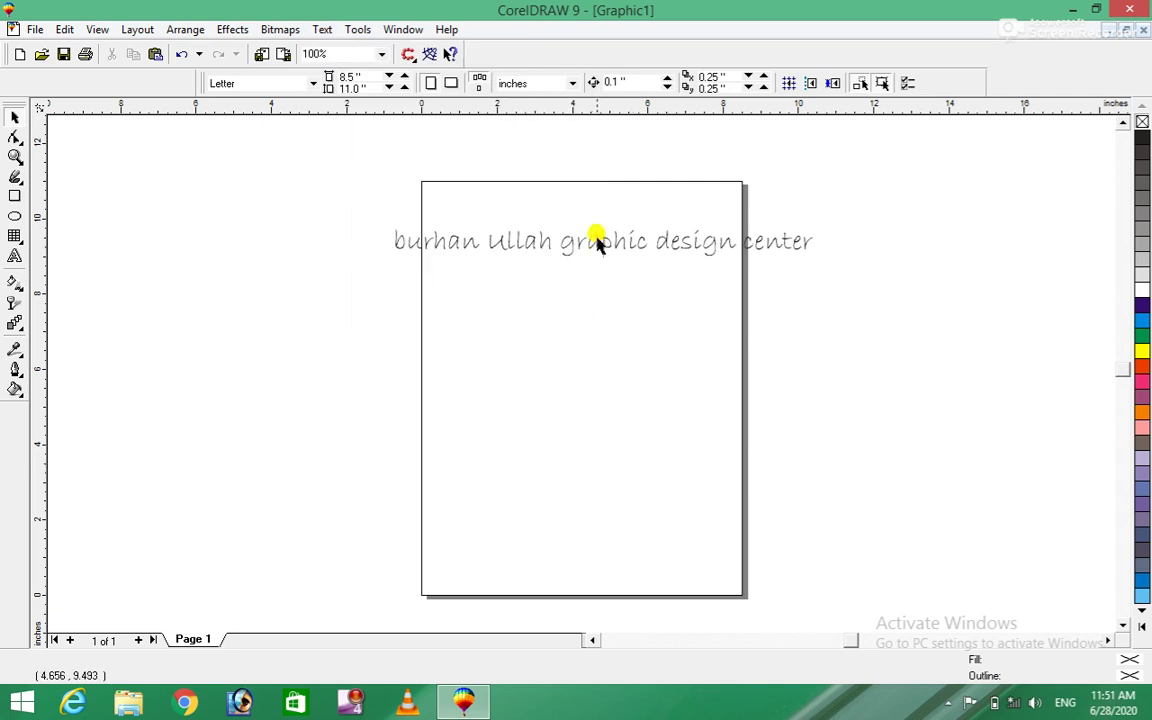
pyautogui.click(596, 242)
pyautogui.click(327, 33)
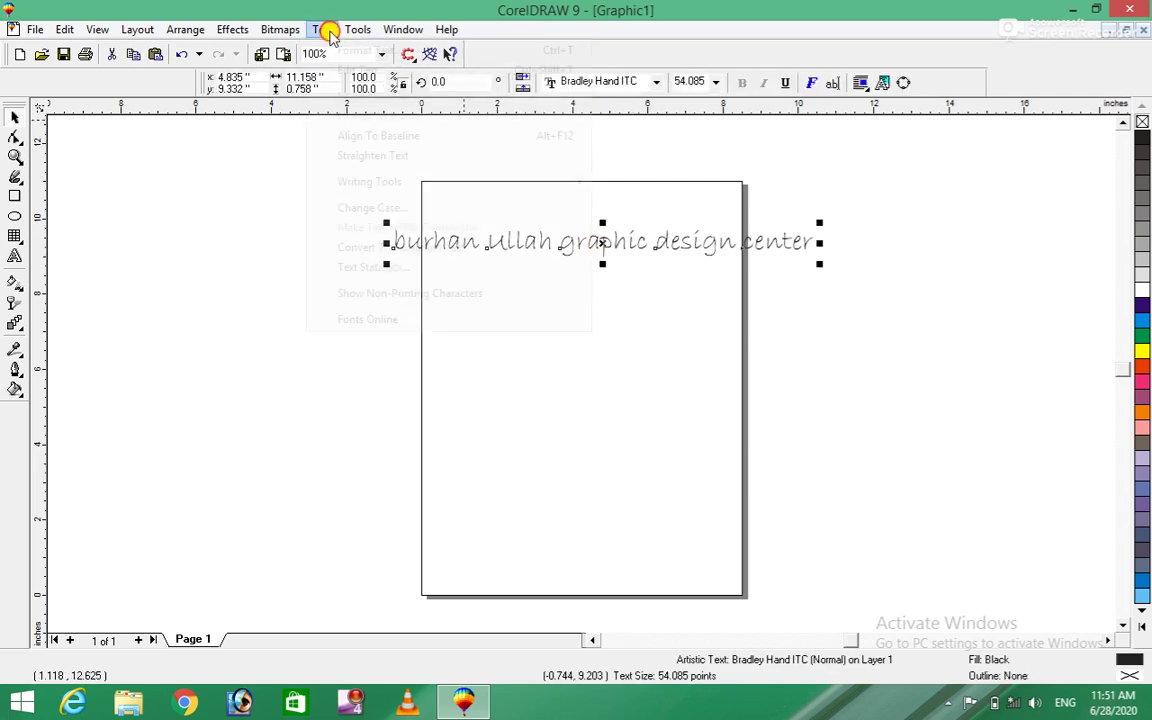
pyautogui.click(372, 210)
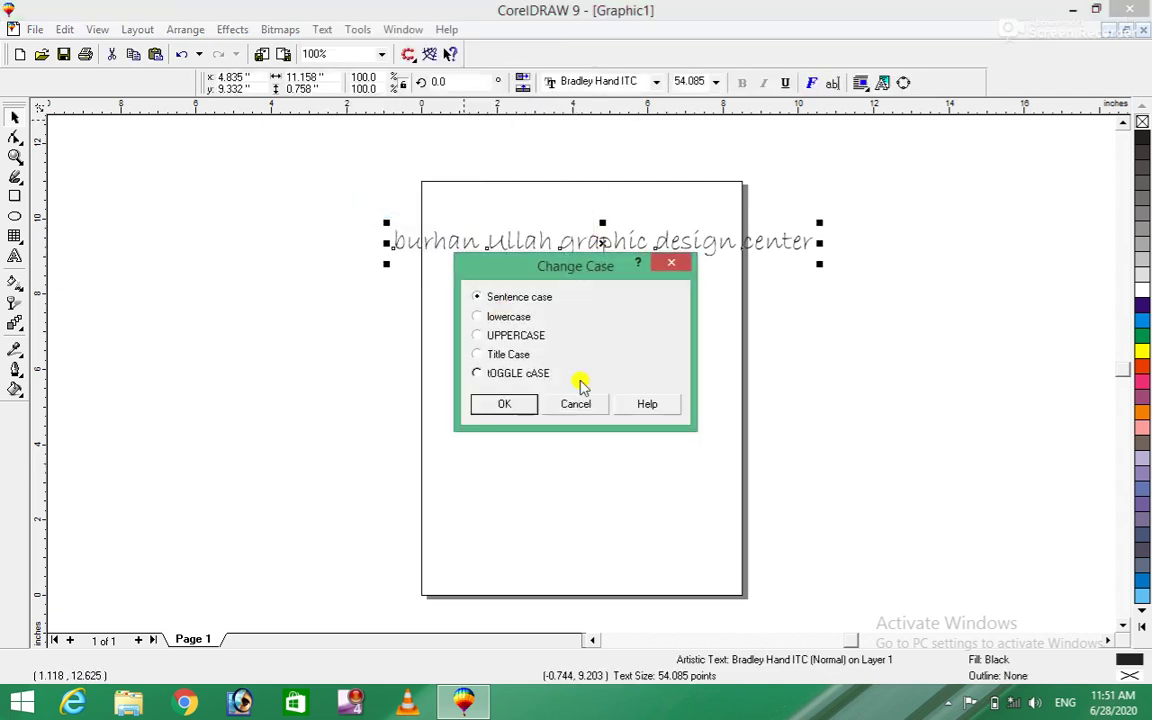
pyautogui.click(477, 336)
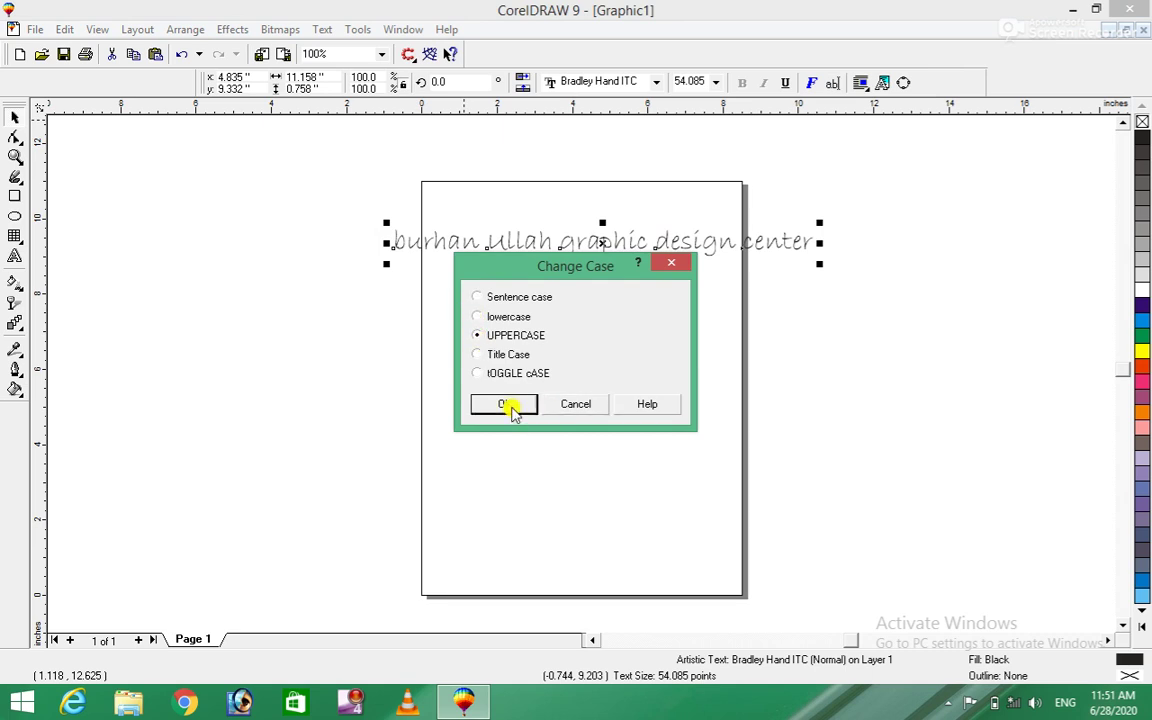
pyautogui.click(505, 405)
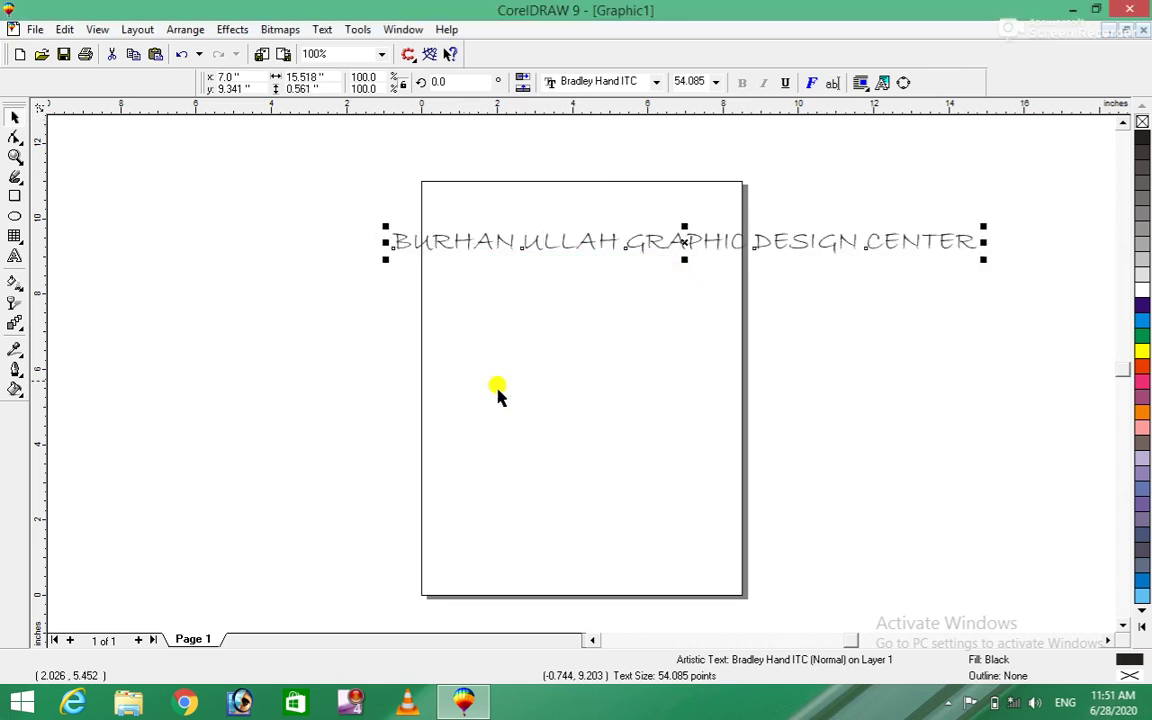
# Apply tOGGLE cASE so the heading reads 'burhan ullah graphic design center'
pyautogui.click(322, 29)
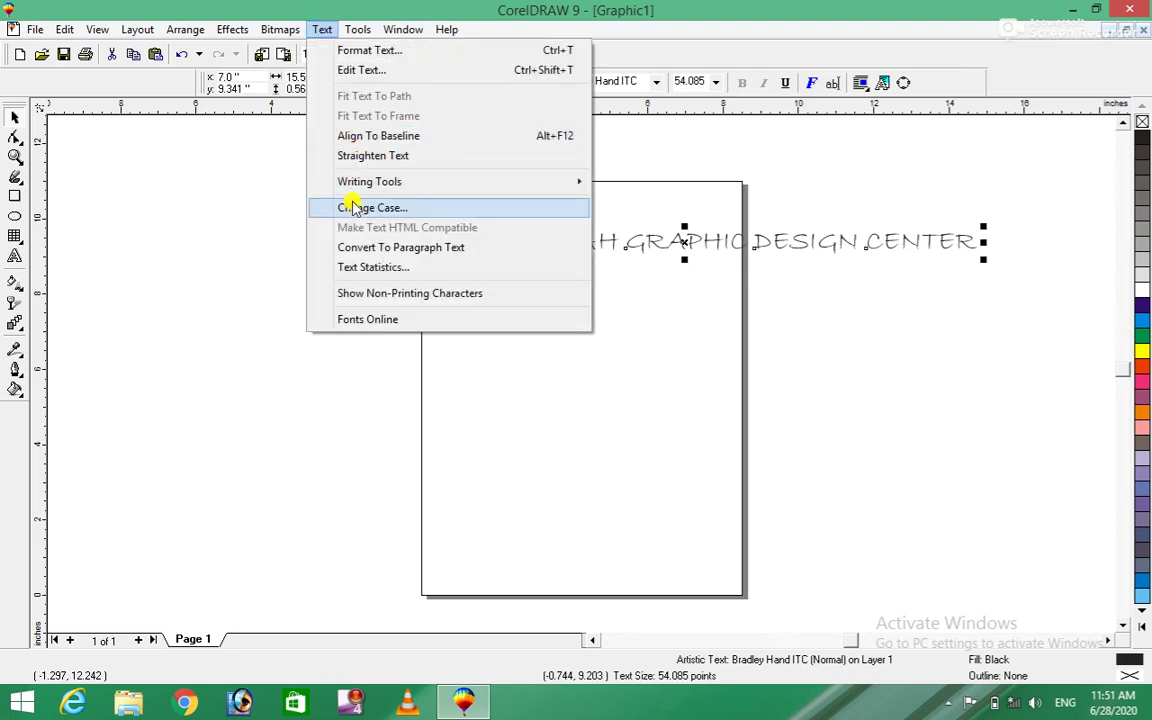
pyautogui.click(355, 209)
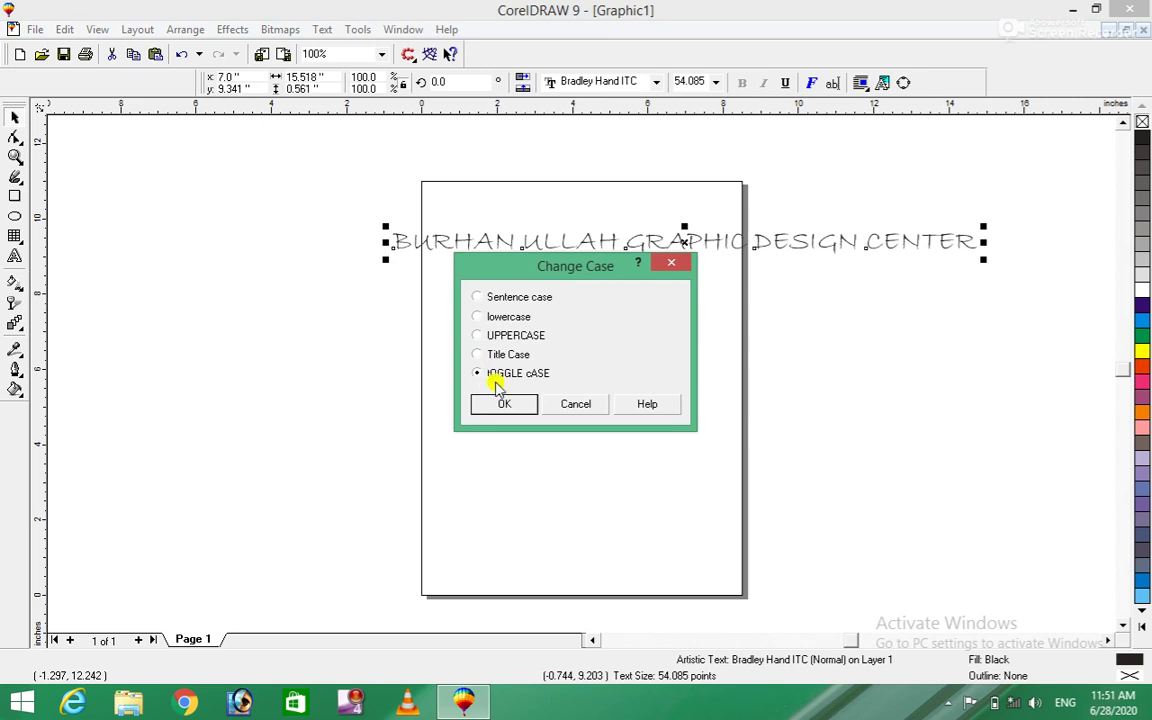
pyautogui.click(505, 404)
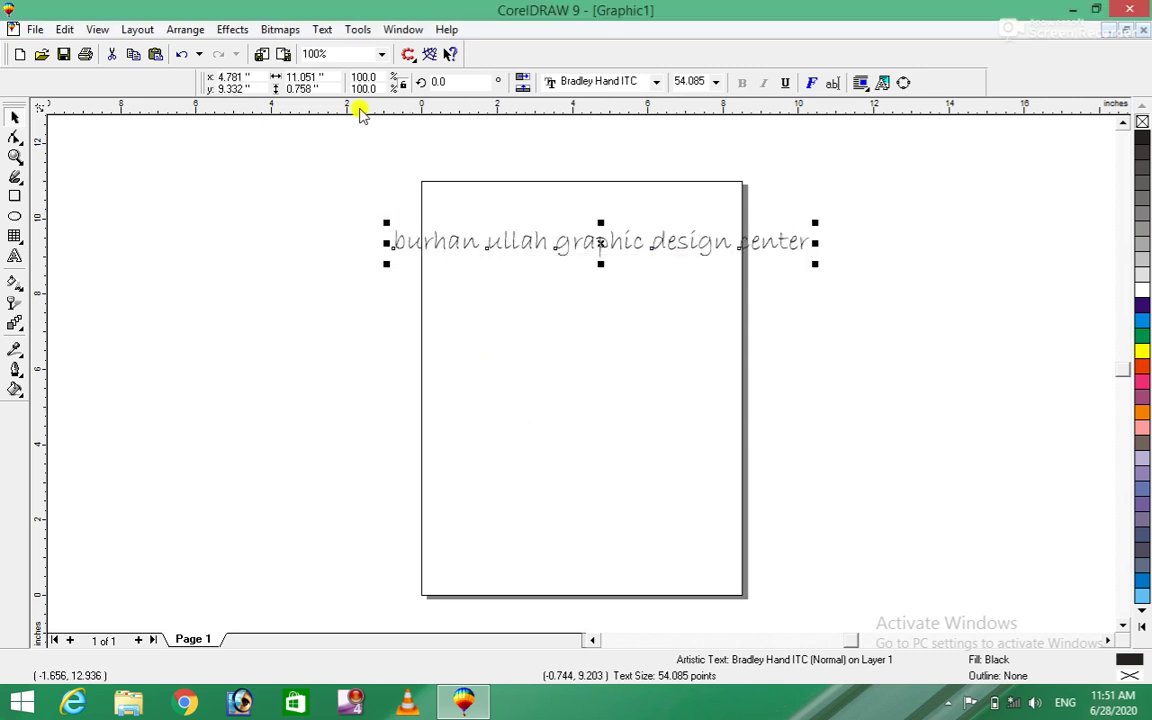
pyautogui.click(318, 29)
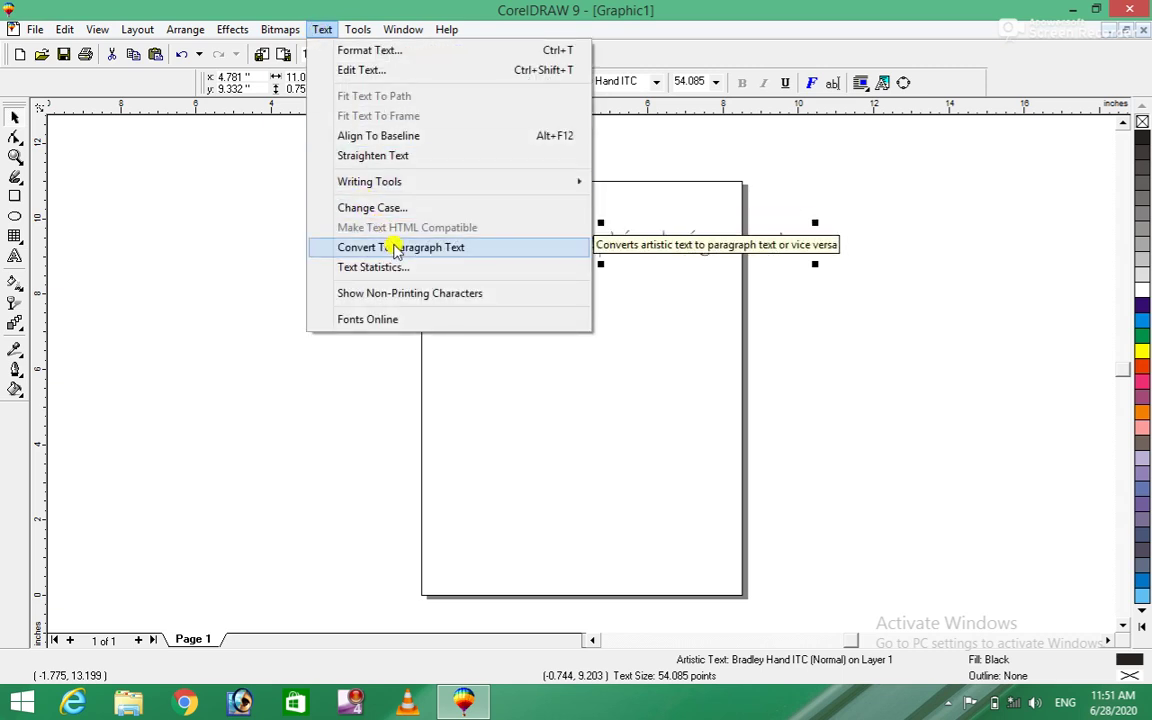
# Convert the heading to paragraph text, then switch HTML compatibility on and back off
pyautogui.click(478, 253)
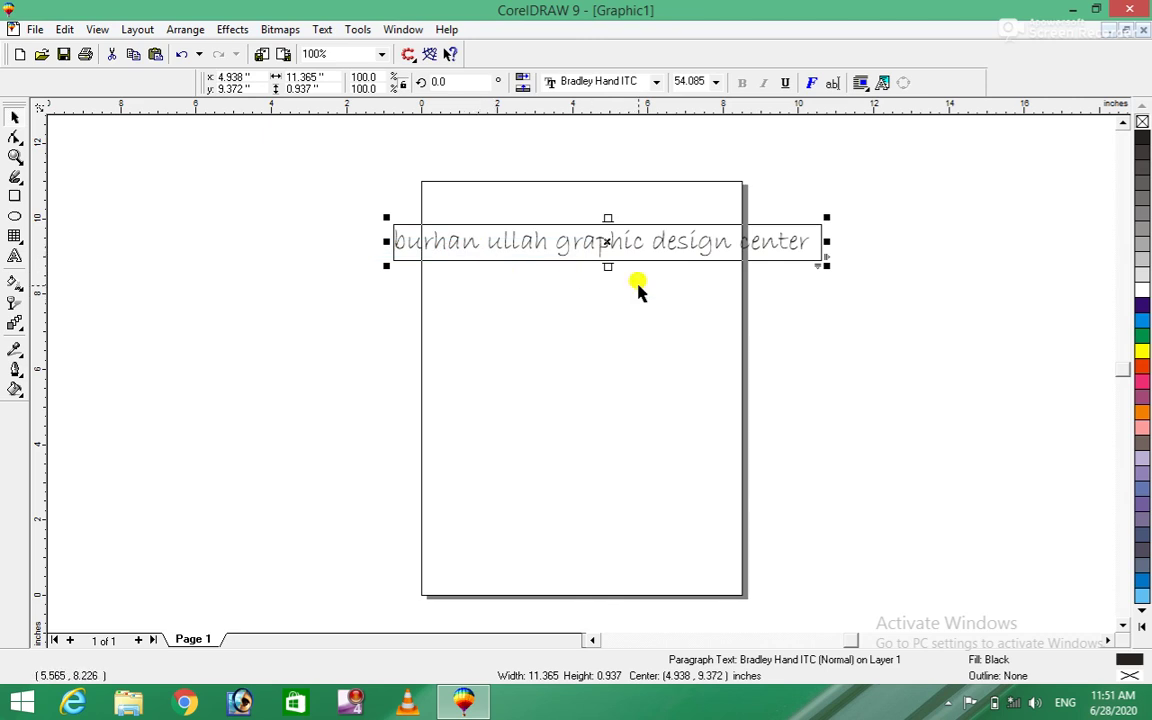
pyautogui.click(321, 29)
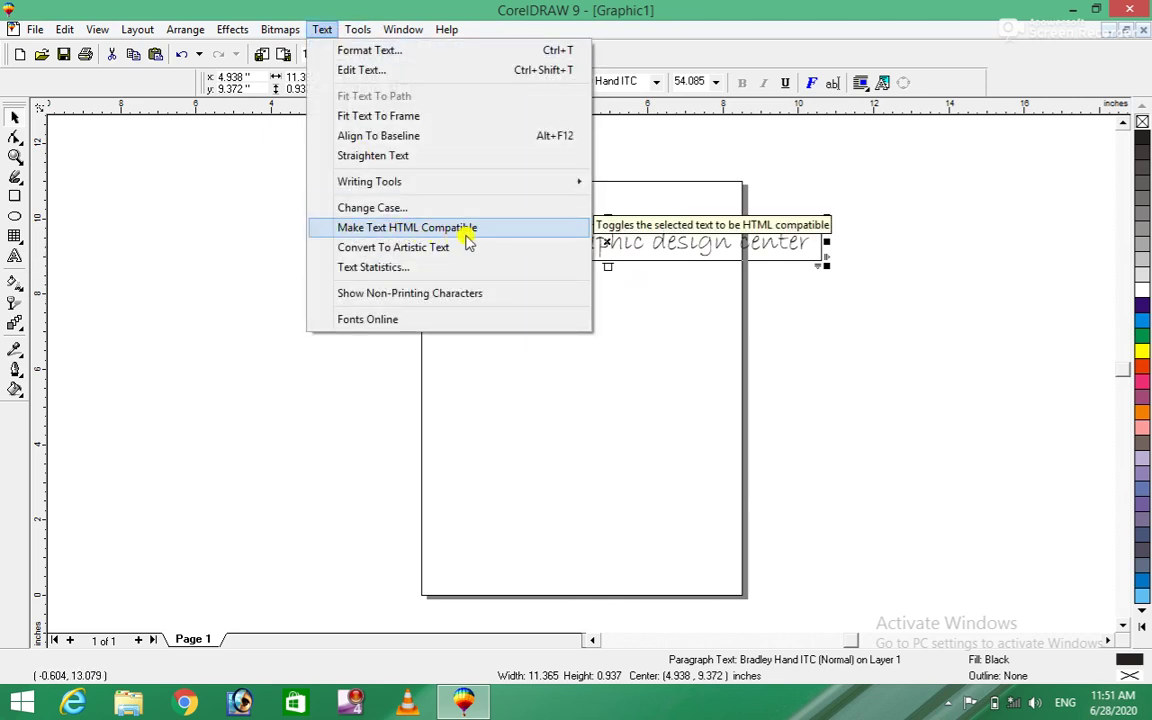
pyautogui.click(470, 235)
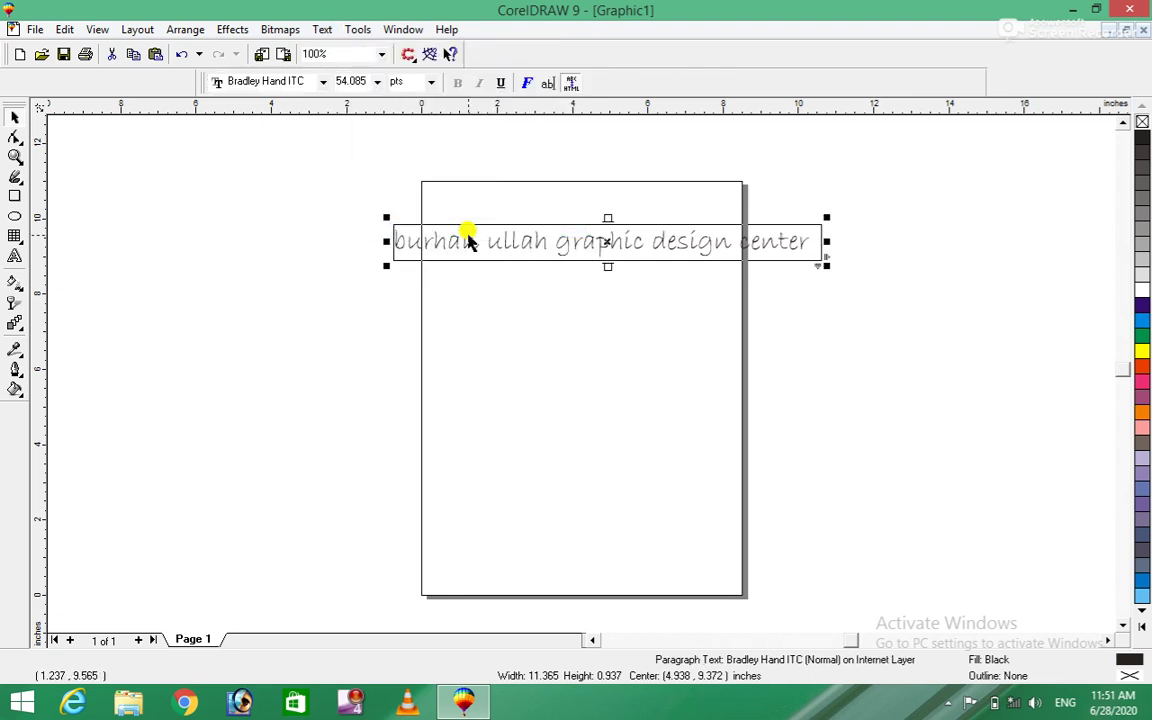
pyautogui.click(322, 29)
pyautogui.click(335, 227)
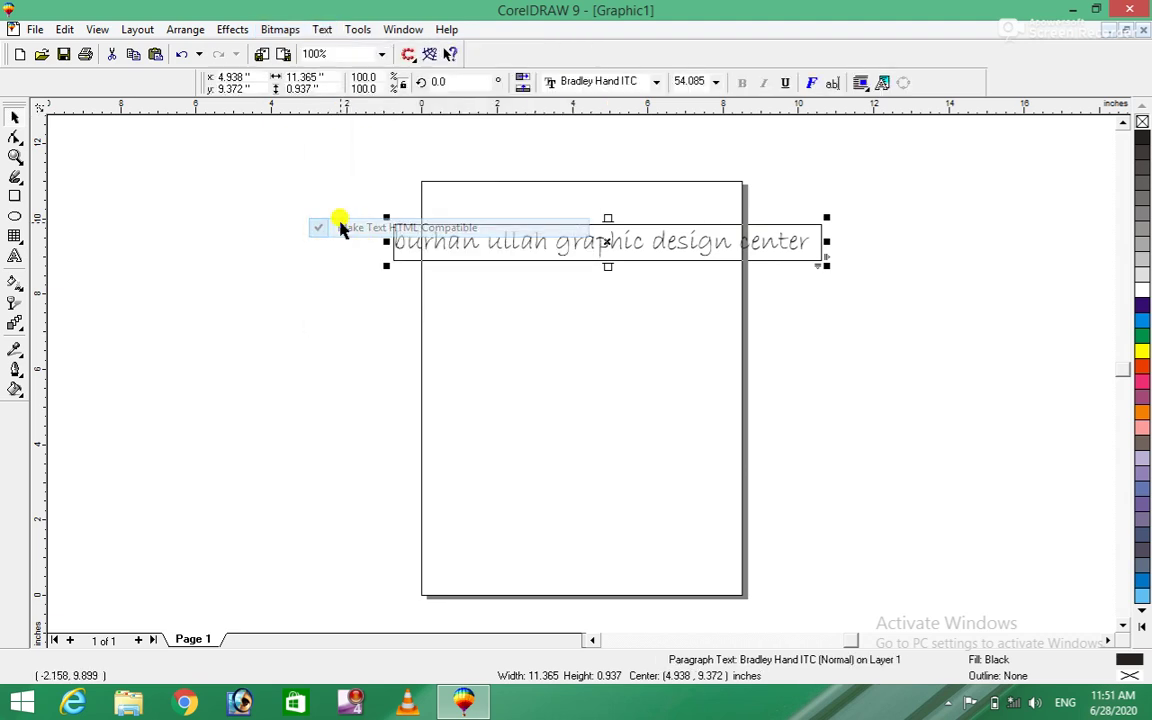
# Review the text statistics (5 words, 34 characters) and close them
pyautogui.click(322, 29)
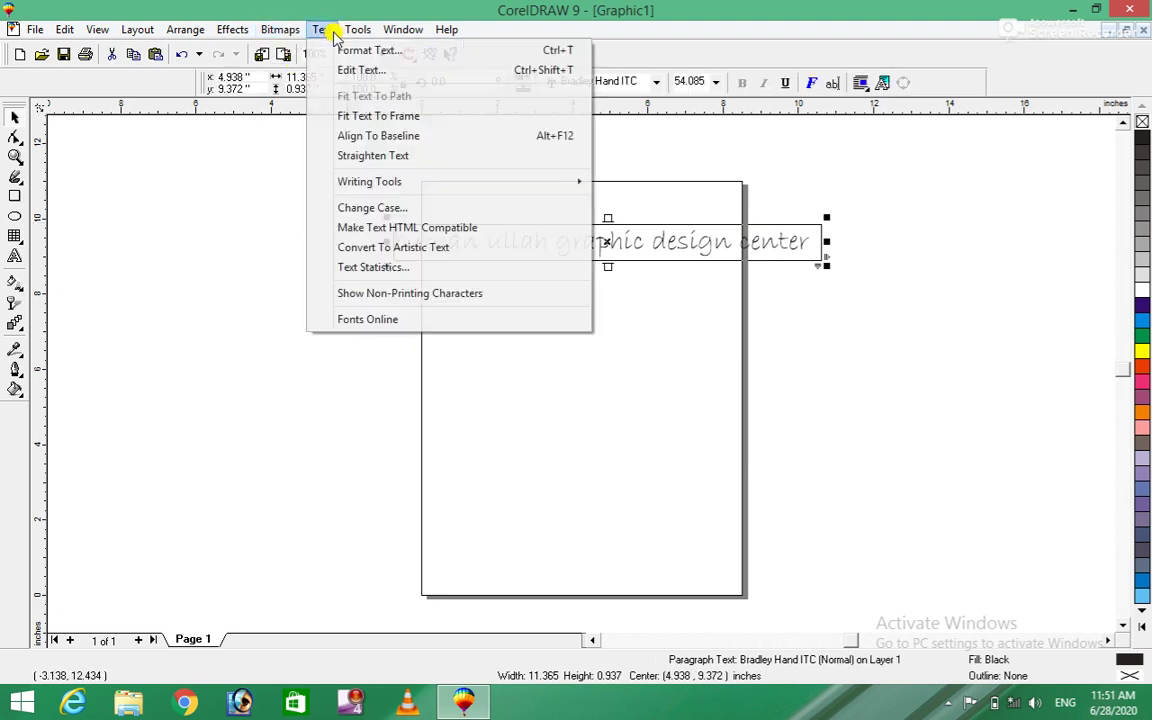
pyautogui.click(378, 273)
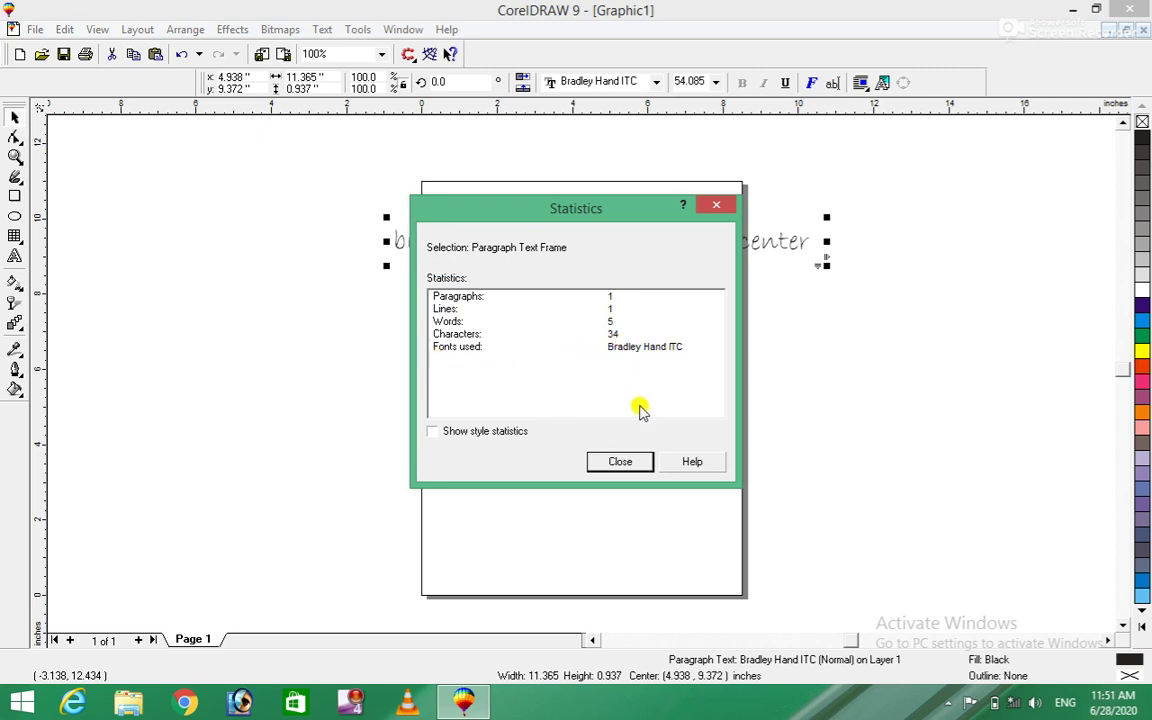
pyautogui.click(622, 461)
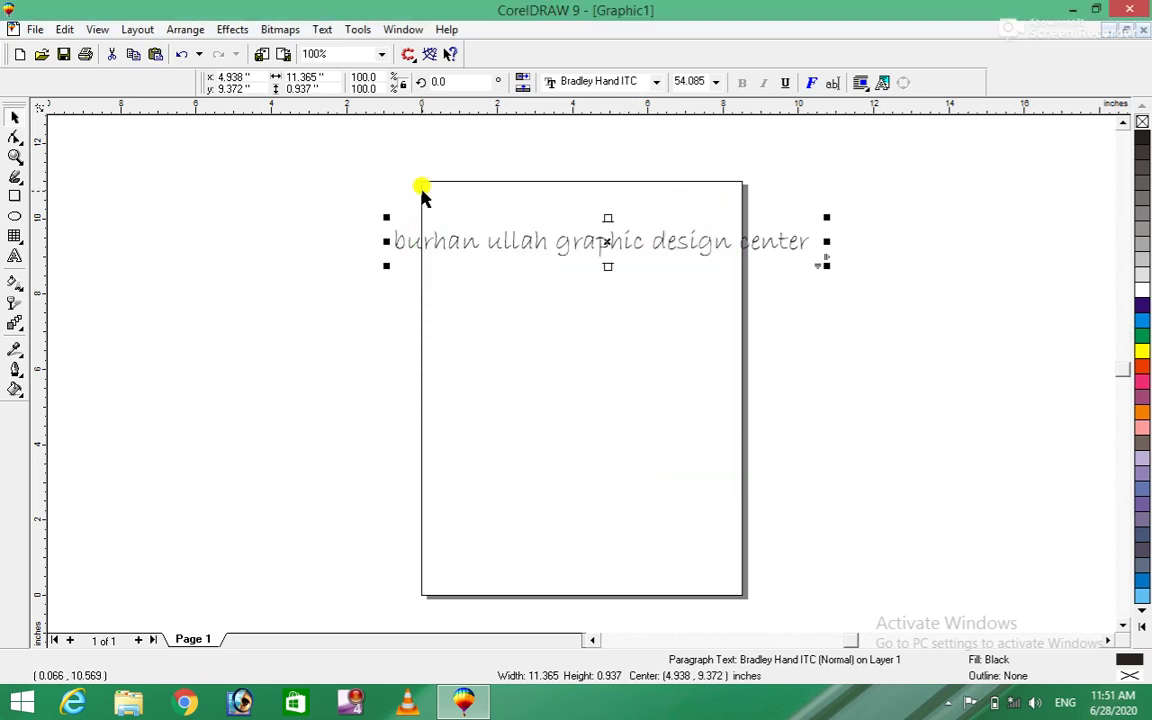
# Show non-printing characters, start a new artistic text beside the page, and zoom in on it
pyautogui.click(325, 31)
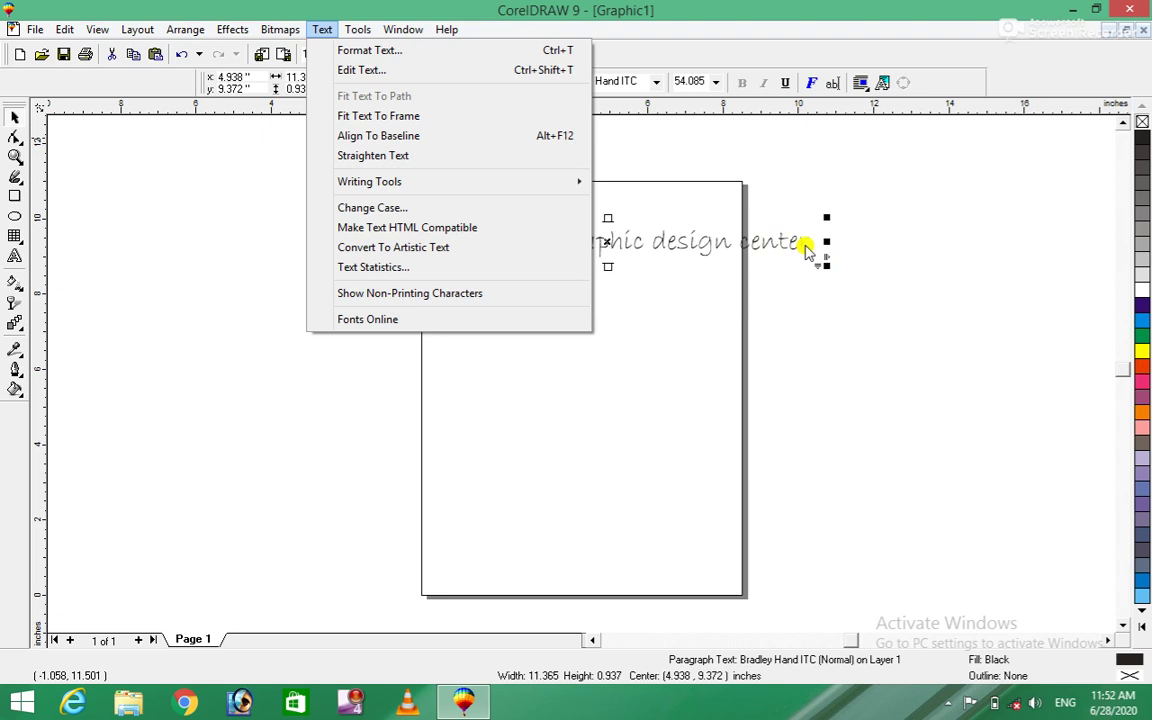
pyautogui.click(450, 293)
pyautogui.click(14, 256)
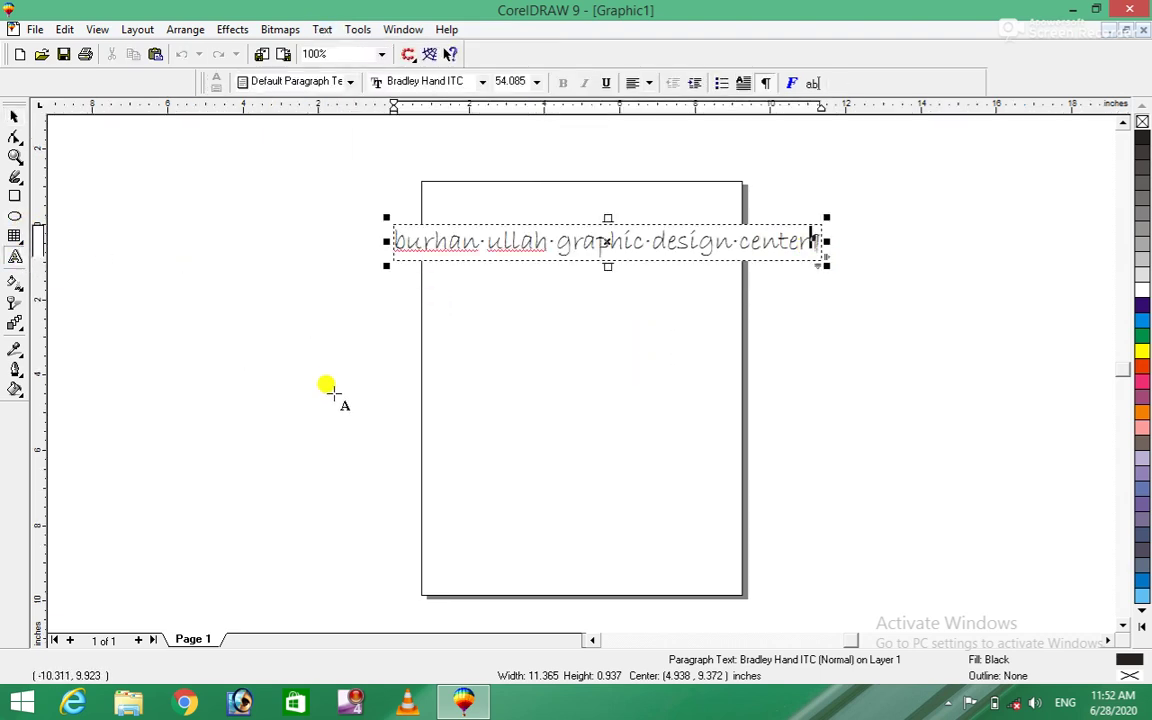
pyautogui.click(367, 330)
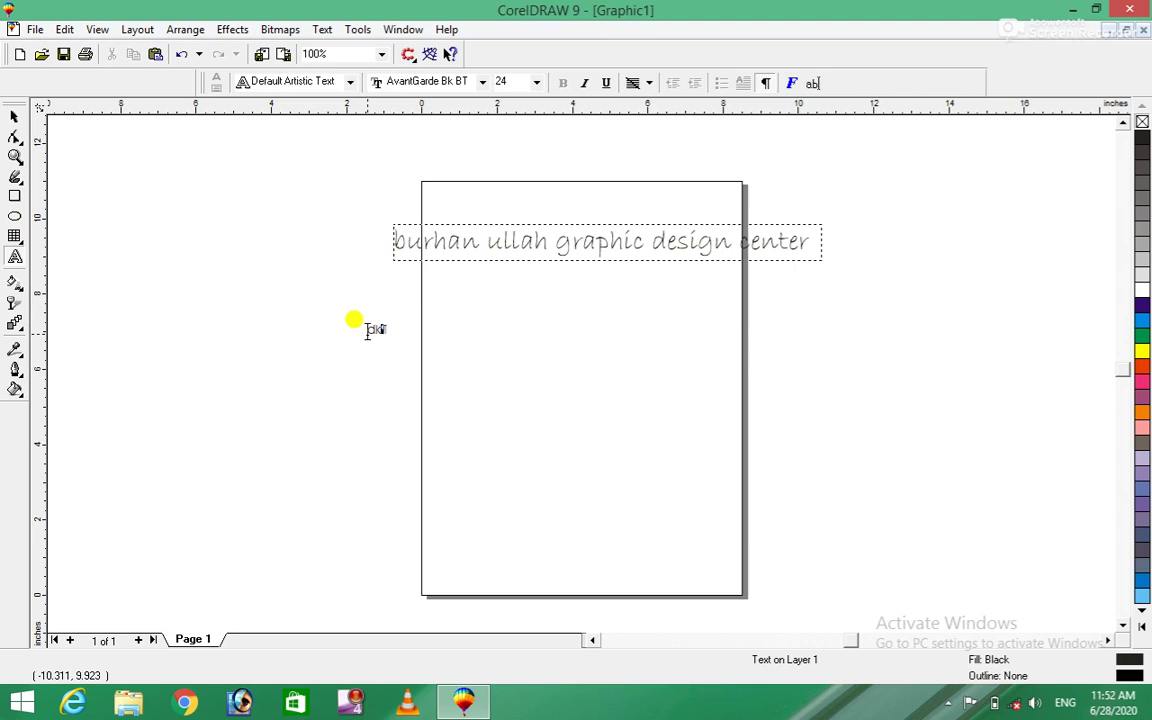
pyautogui.click(11, 160)
pyautogui.moveTo(324, 288); pyautogui.dragTo(427, 404)
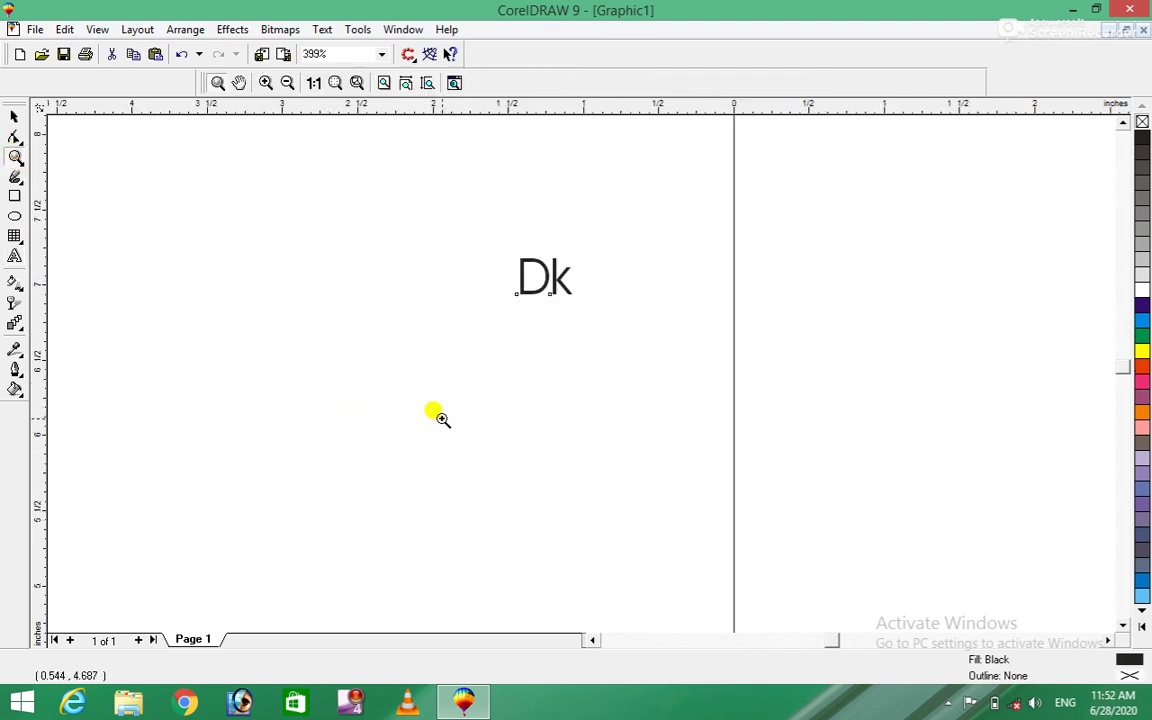
# Add the words 'dhfeio ldfk', hide non-printing characters, and look up Fonts Online
pyautogui.click(15, 257)
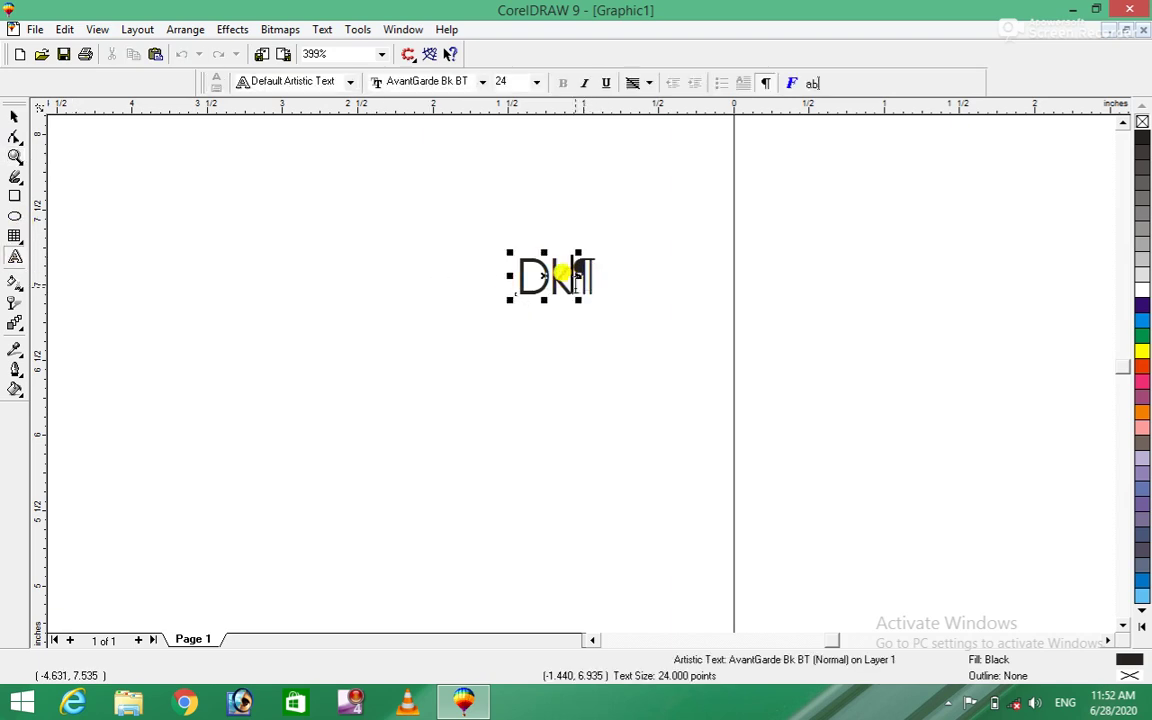
pyautogui.write(' dhfeio ')
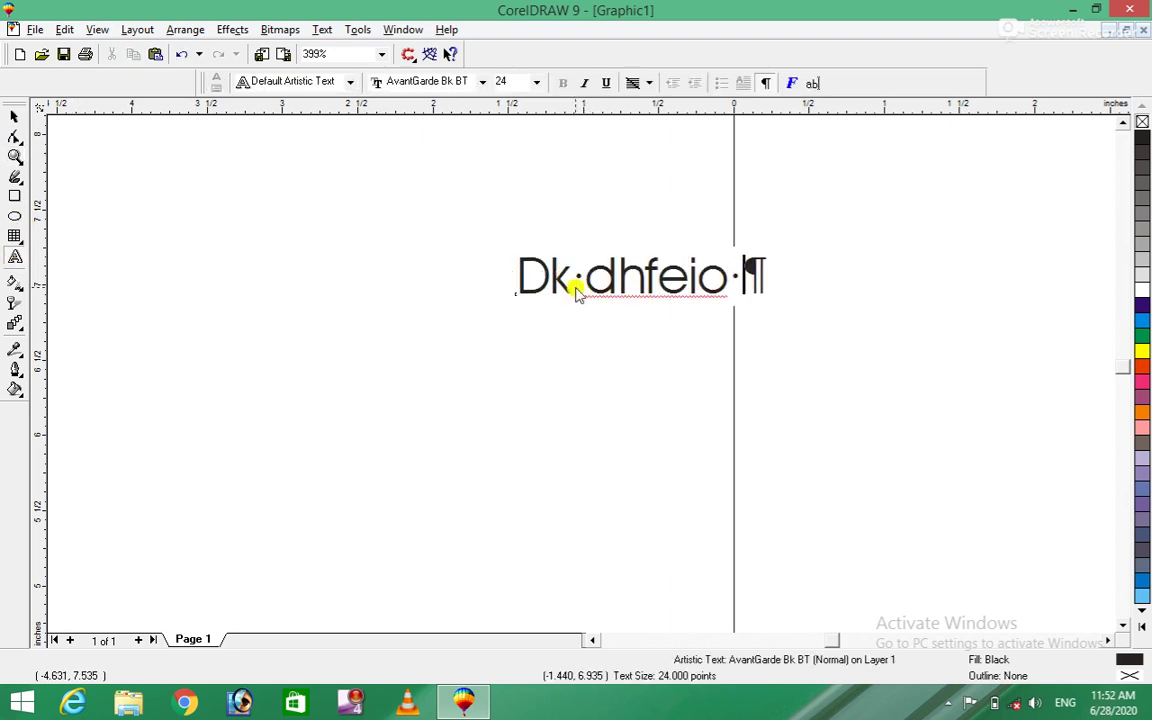
pyautogui.write('ldfk')
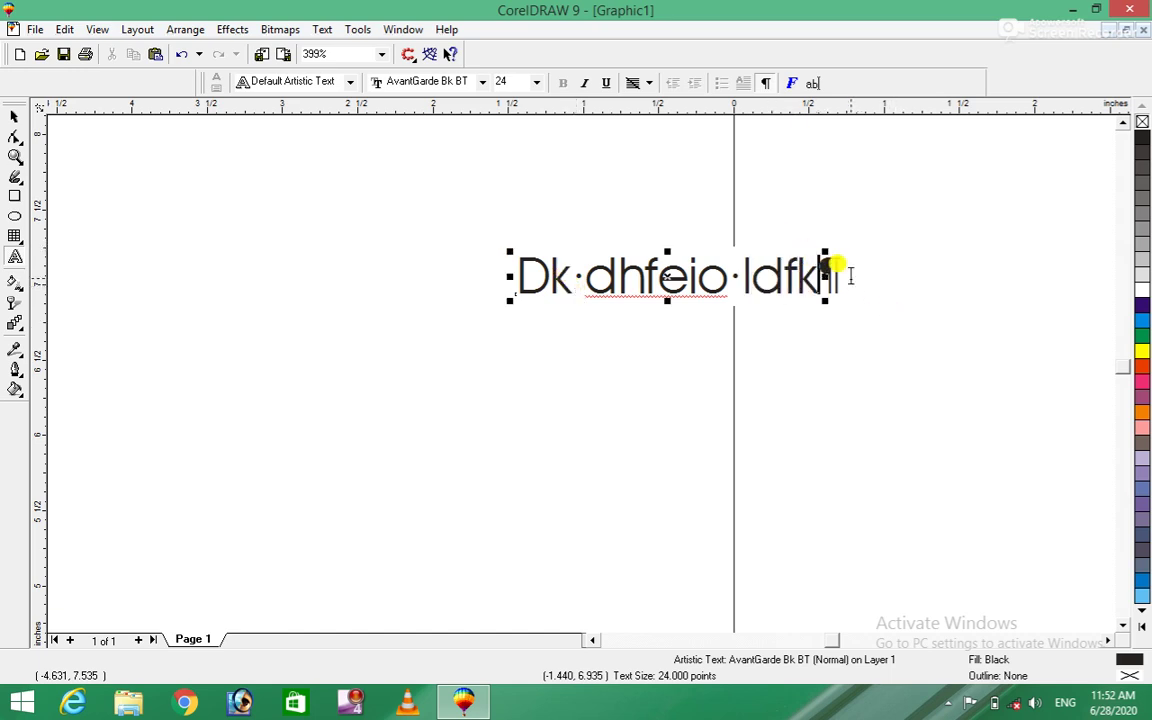
pyautogui.click(324, 30)
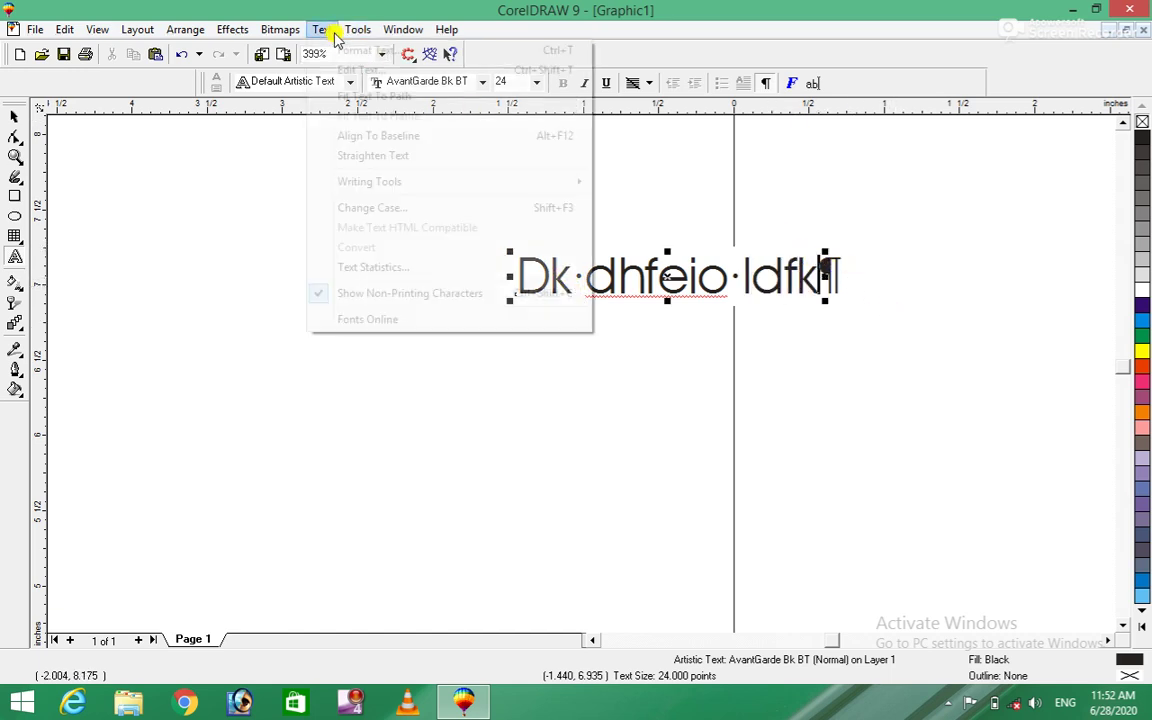
pyautogui.click(322, 292)
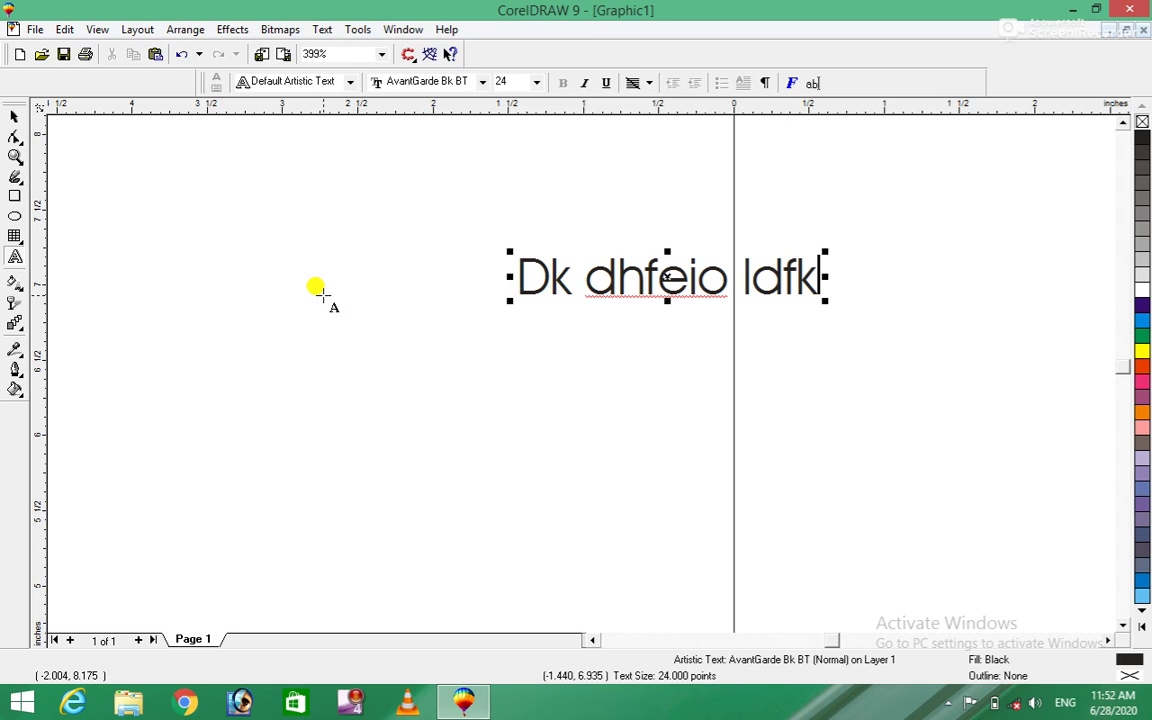
pyautogui.click(324, 29)
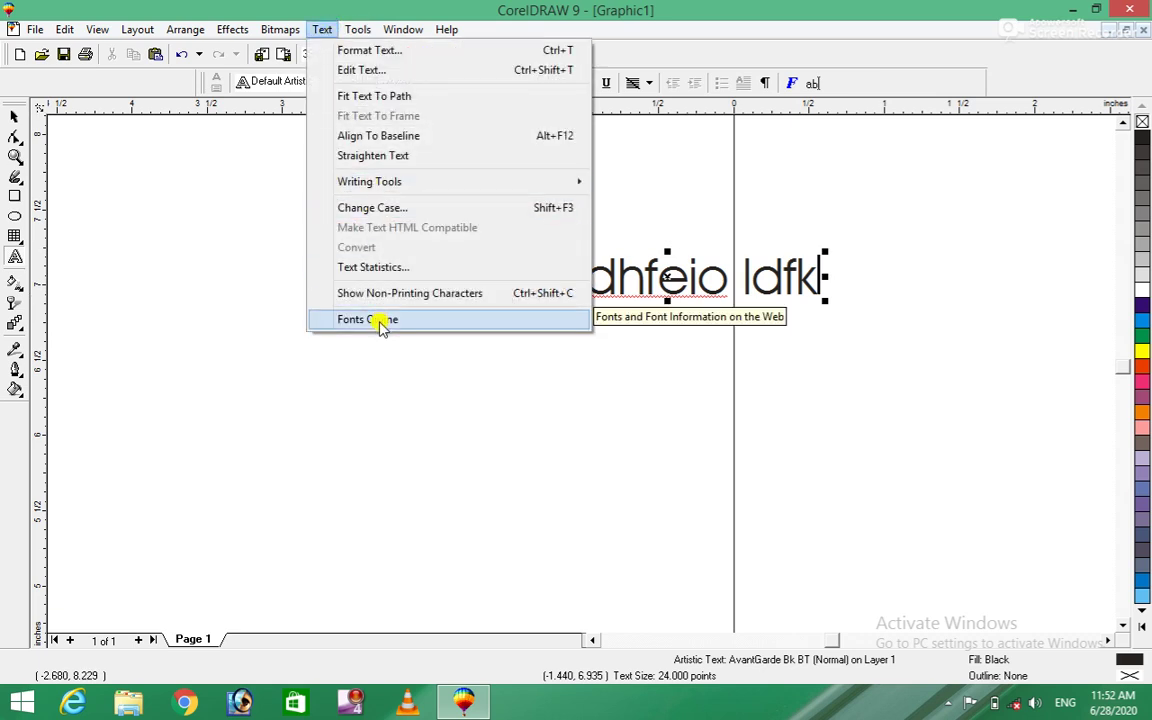
pyautogui.click(412, 322)
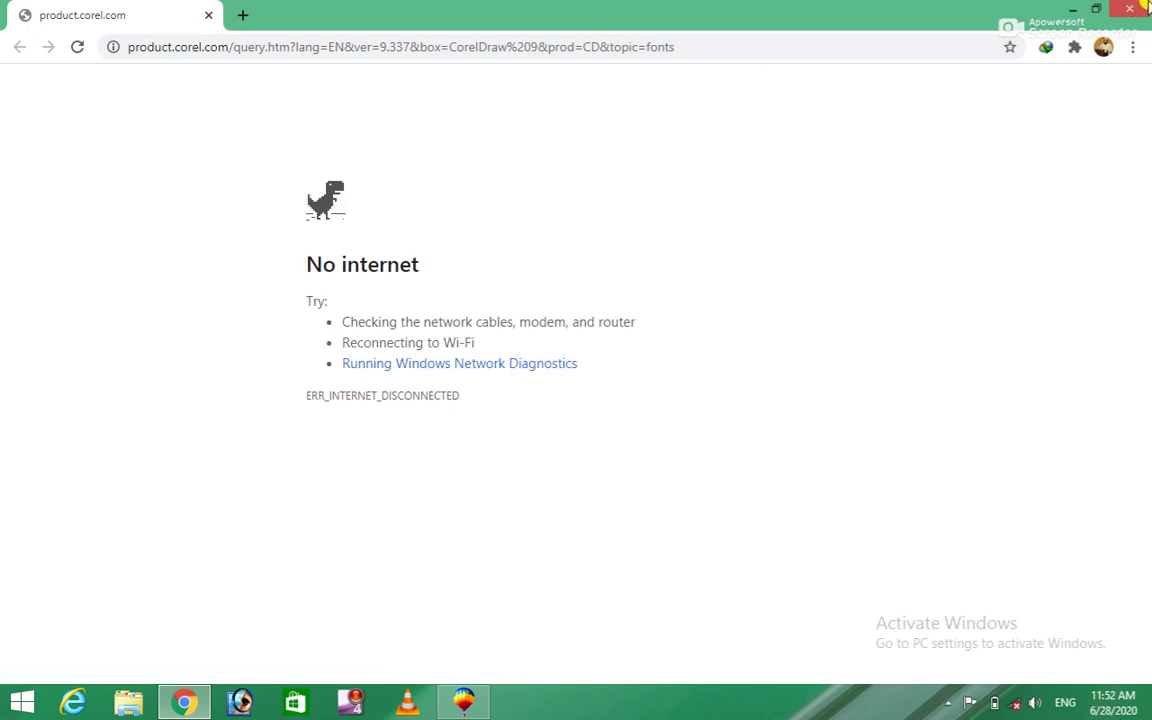
# Close Chrome's No internet page to return to CorelDRAW
pyautogui.click(1137, 8)
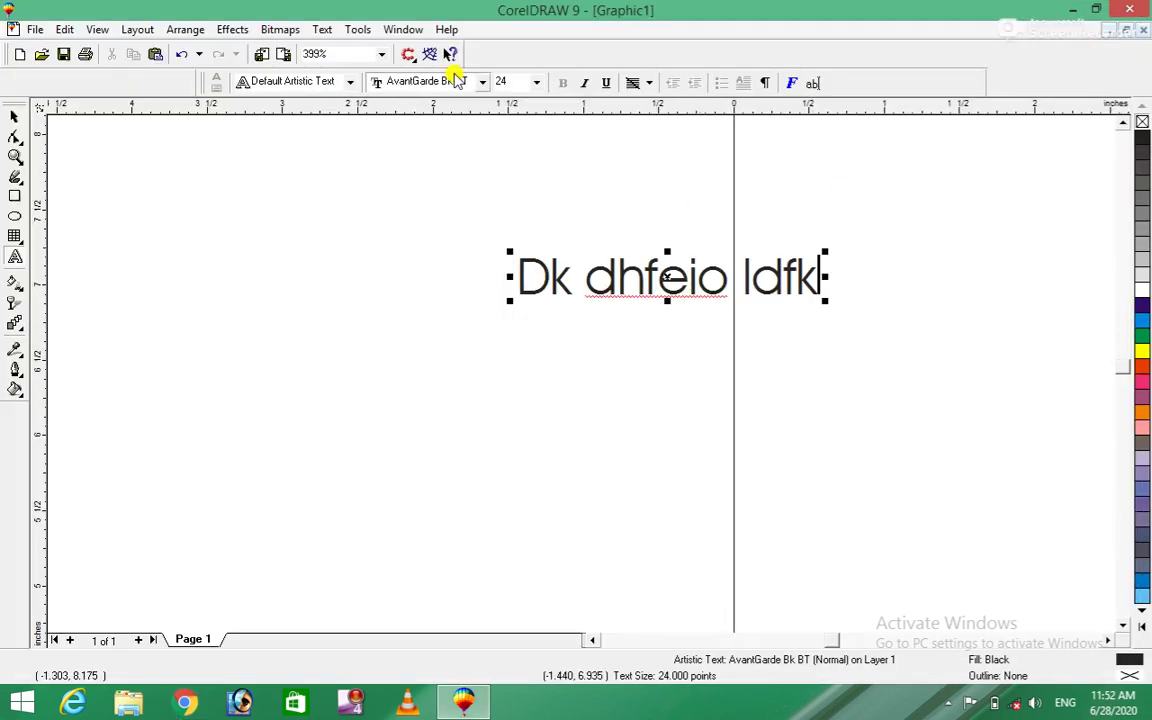
pyautogui.click(357, 30)
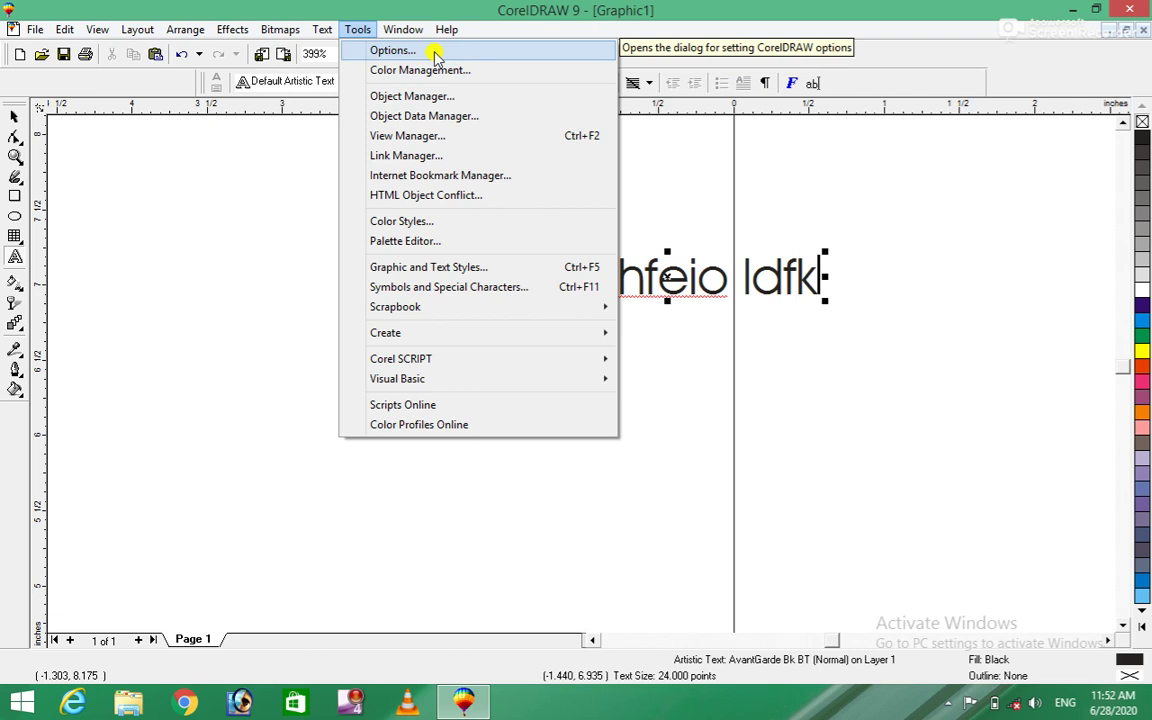
pyautogui.click(435, 52)
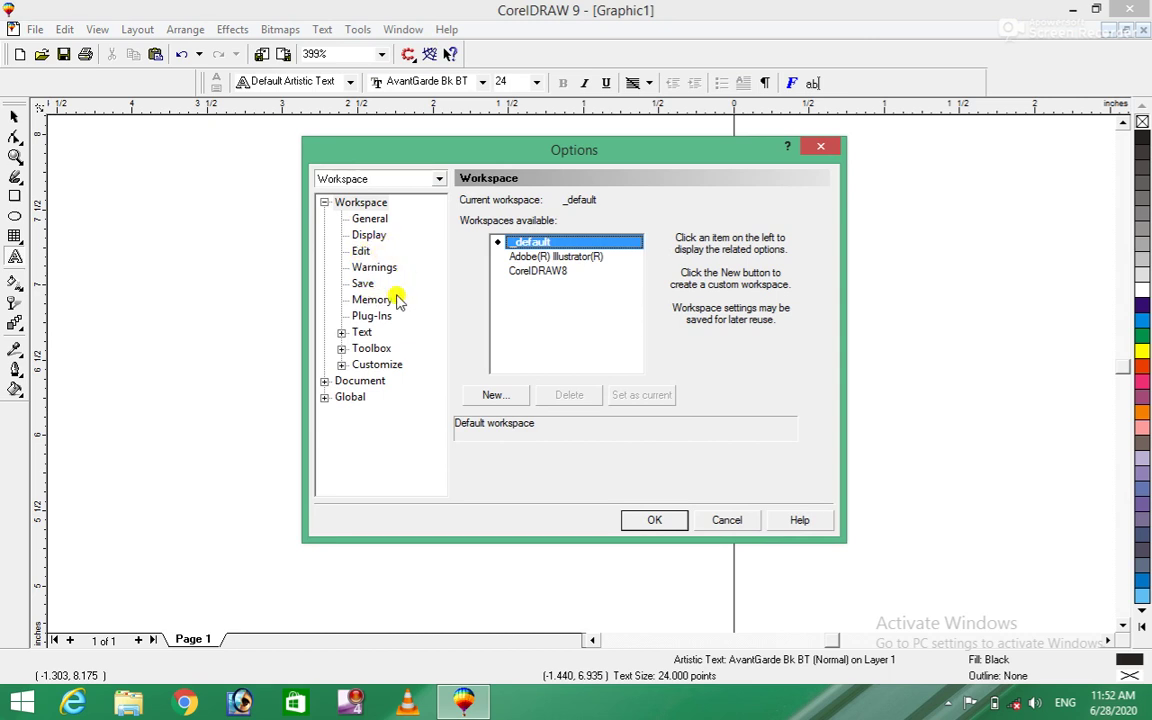
pyautogui.click(362, 285)
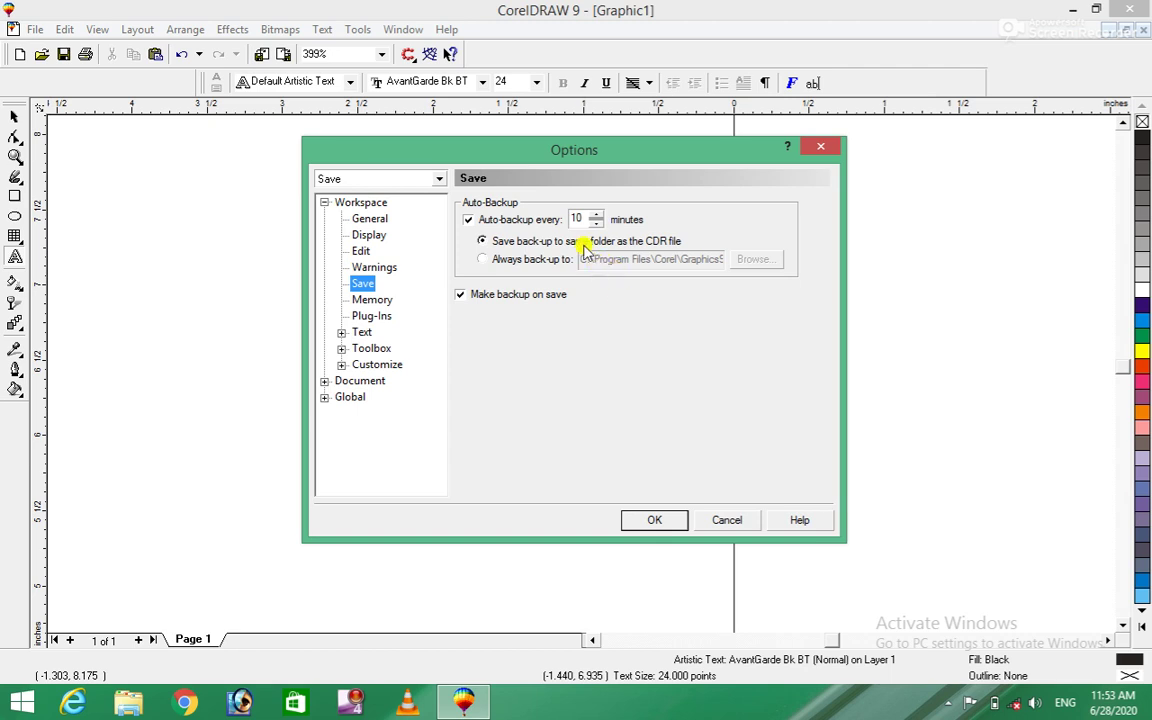
pyautogui.click(656, 520)
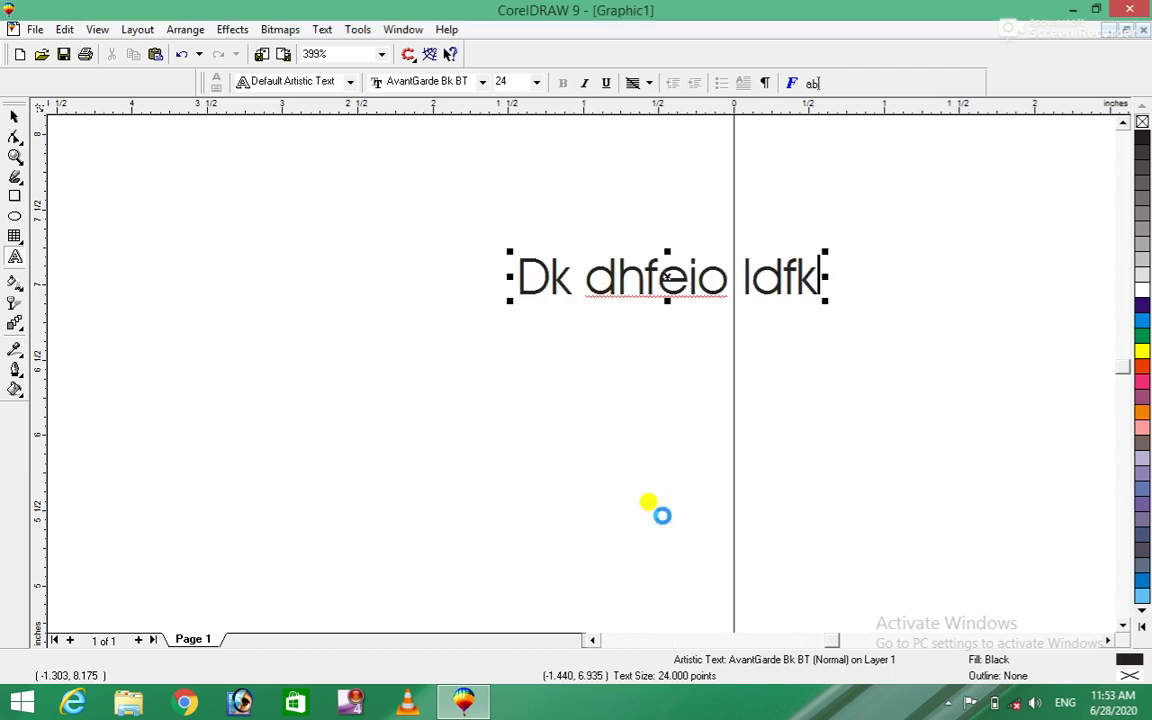